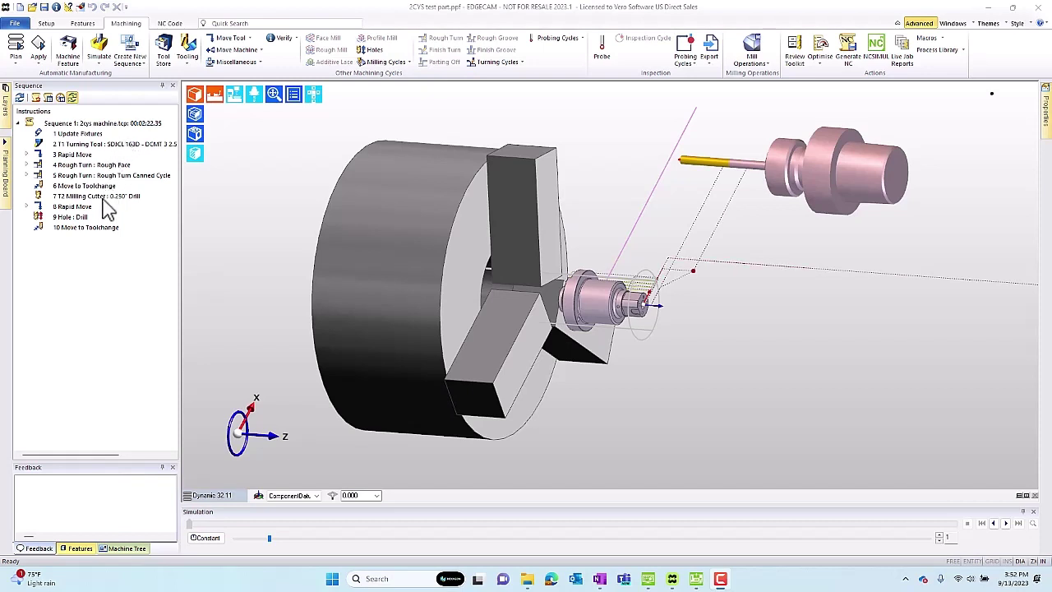
Play the twin-spindle turning and drilling sequence in the Simulator, then close it
{"action": "left_click", "coordinate": [99, 51]}
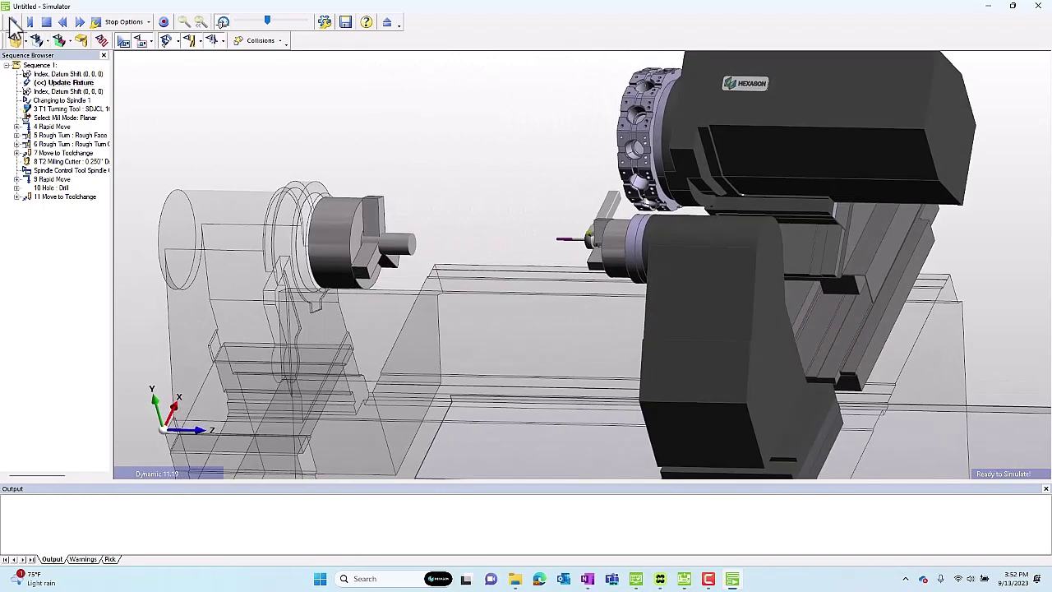
{"action": "left_click", "coordinate": [14, 23]}
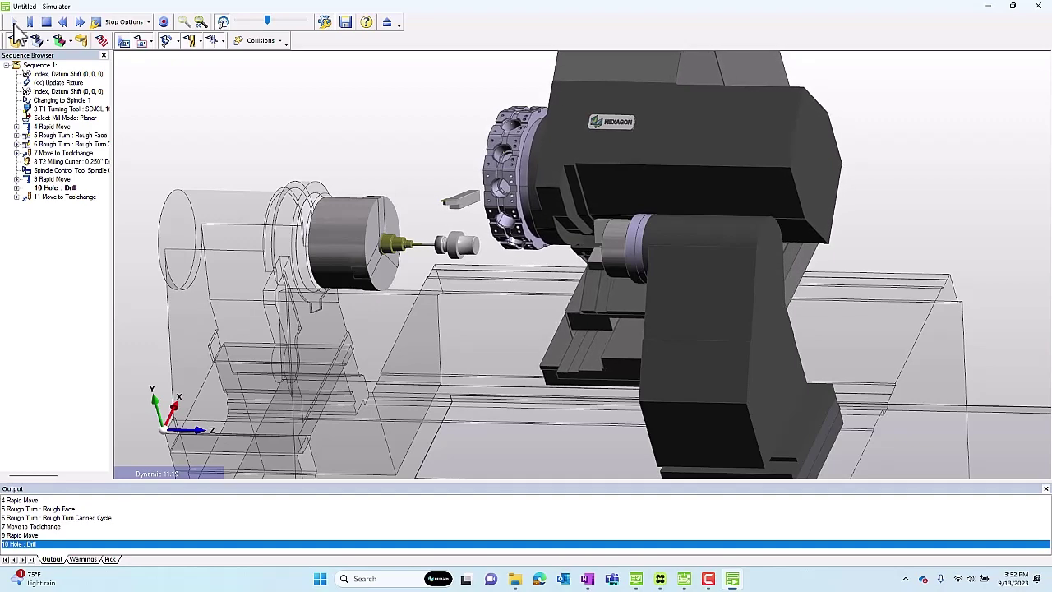
{"action": "left_click", "coordinate": [387, 23]}
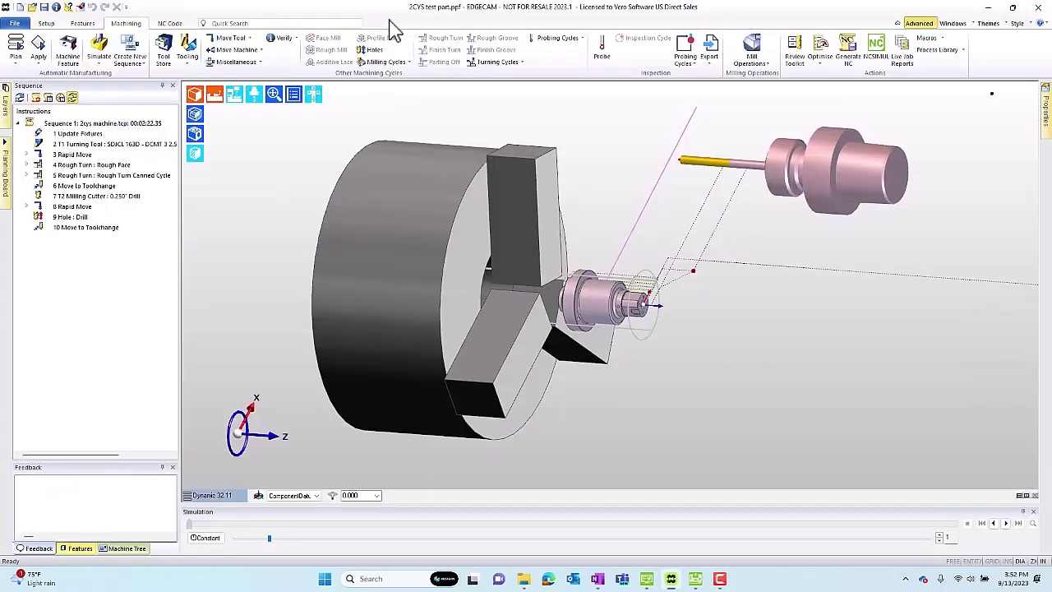
Browse the Machine Elements tree, then show Fixtures with the Turret under Tool Mounting Blocks
{"action": "left_click", "coordinate": [988, 8]}
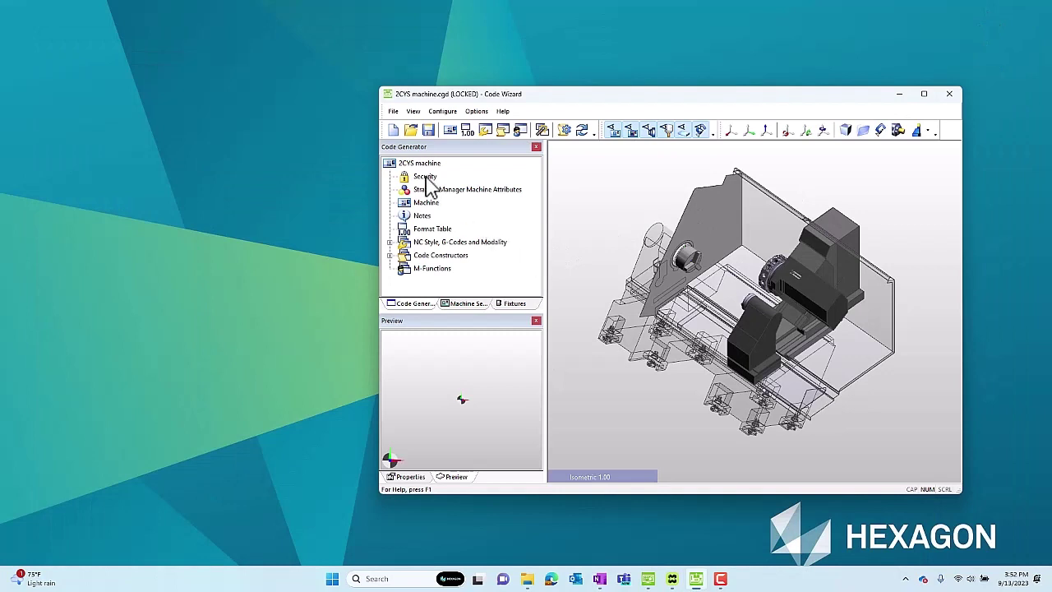
{"action": "left_click", "coordinate": [464, 303]}
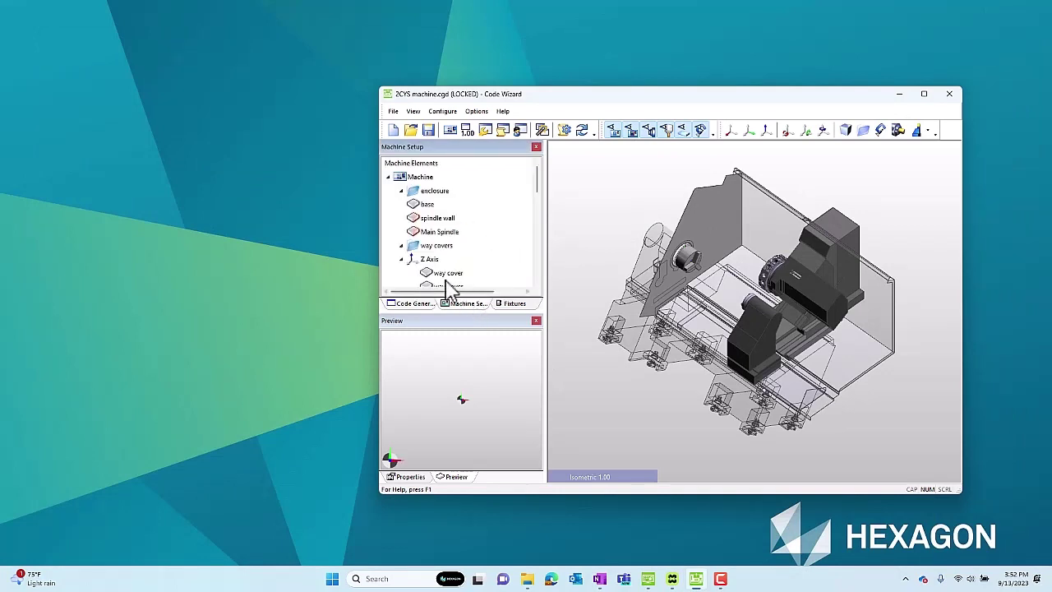
{"action": "scroll", "coordinate": [465, 245], "scroll_direction": "down", "scroll_amount": 6}
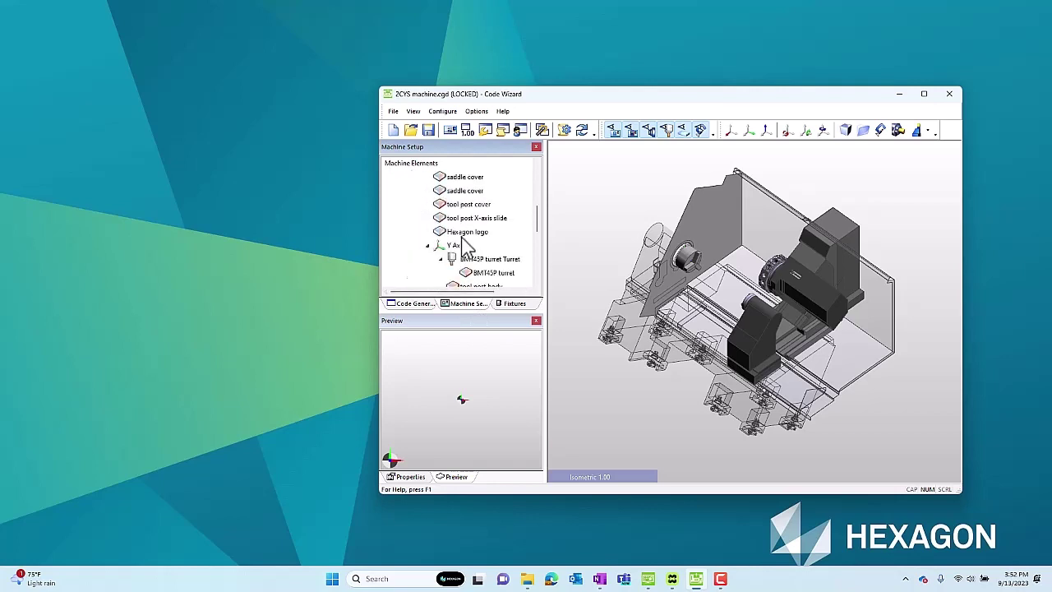
{"action": "scroll", "coordinate": [467, 251], "scroll_direction": "down", "scroll_amount": 1}
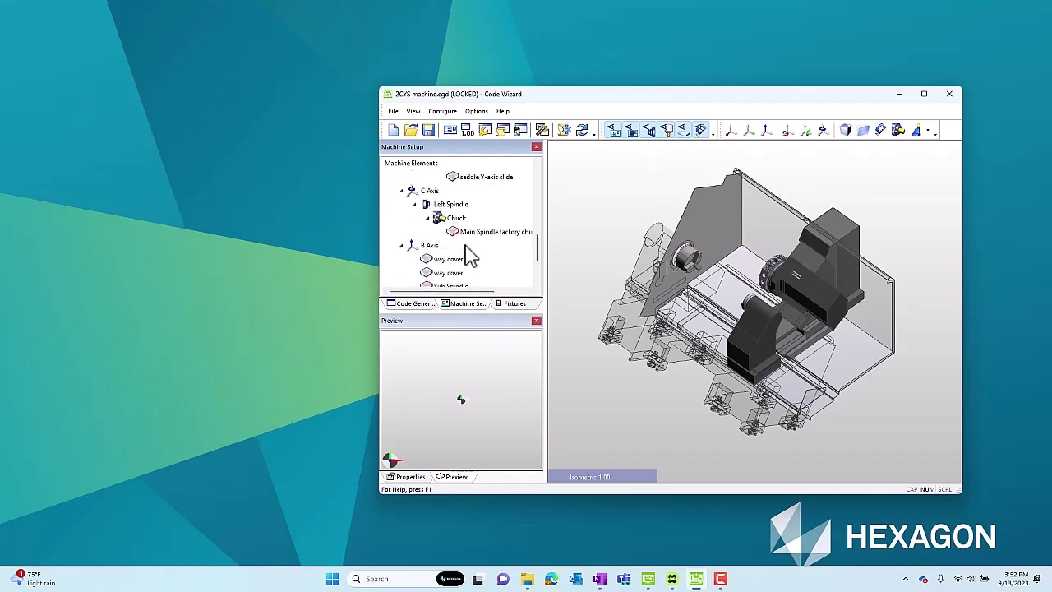
{"action": "left_click", "coordinate": [512, 304]}
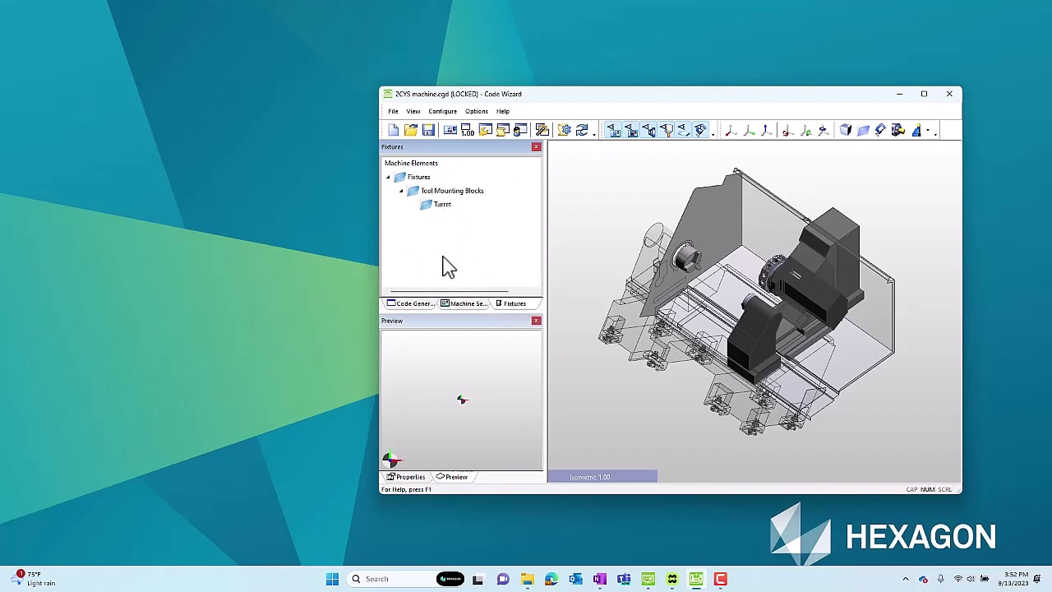
Reopen 2CYS machine.ppf from recent files and frame the turret with its tool holders
{"action": "left_click", "coordinate": [671, 578]}
{"action": "left_click", "coordinate": [15, 24]}
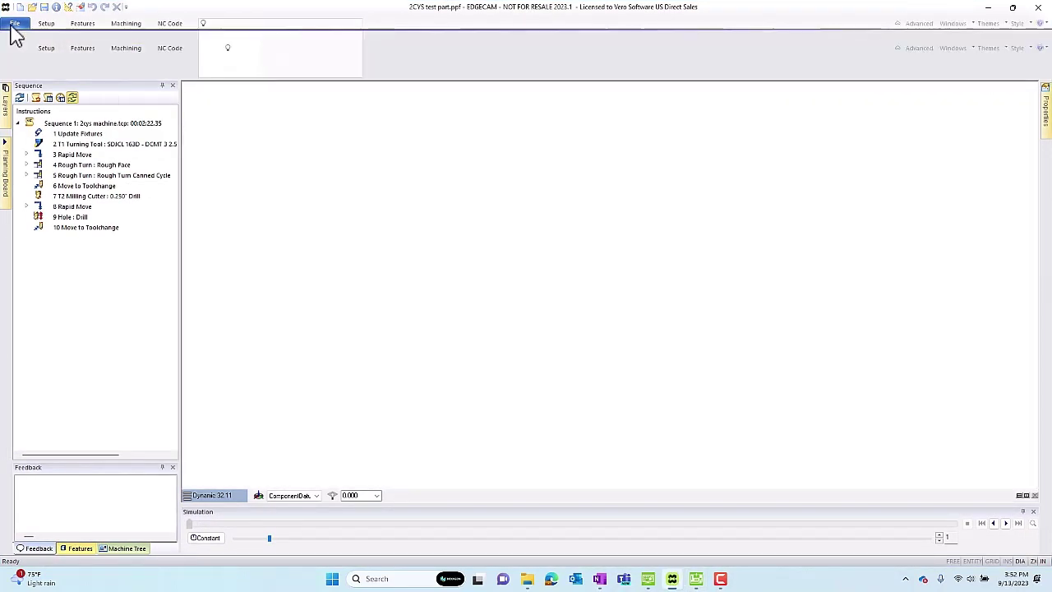
{"action": "left_click", "coordinate": [511, 178]}
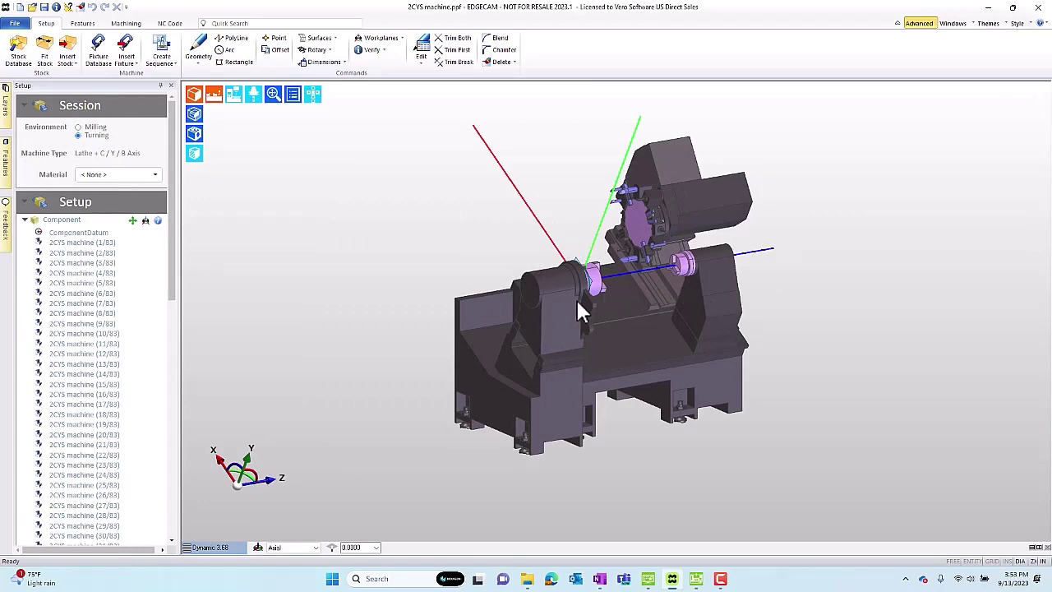
{"action": "scroll", "coordinate": [649, 217], "scroll_direction": "up", "scroll_amount": 5}
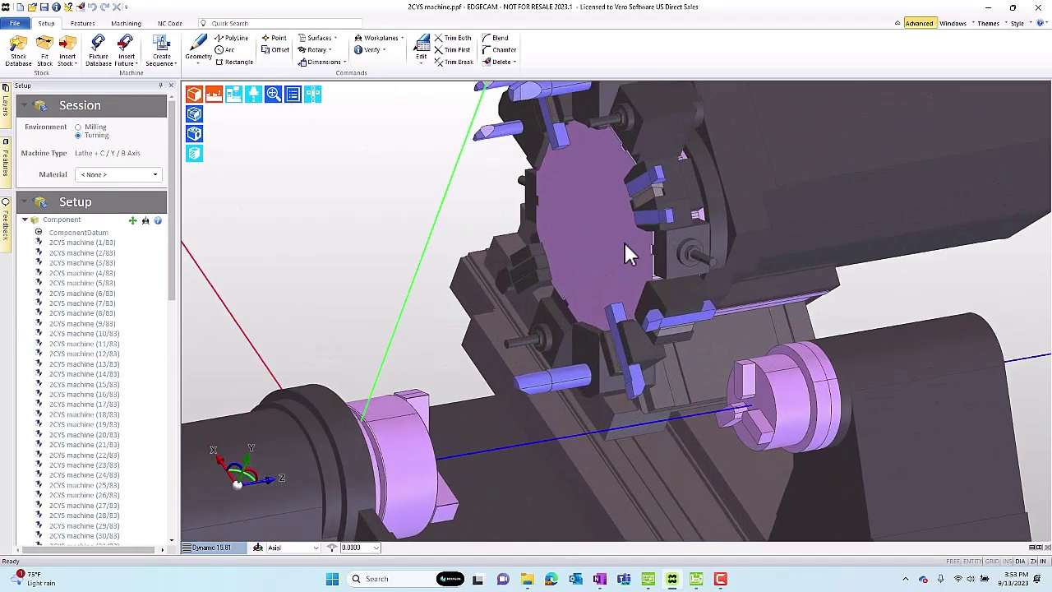
{"action": "middle_click_drag", "start_coordinate": [625, 242], "coordinate": [639, 345]}
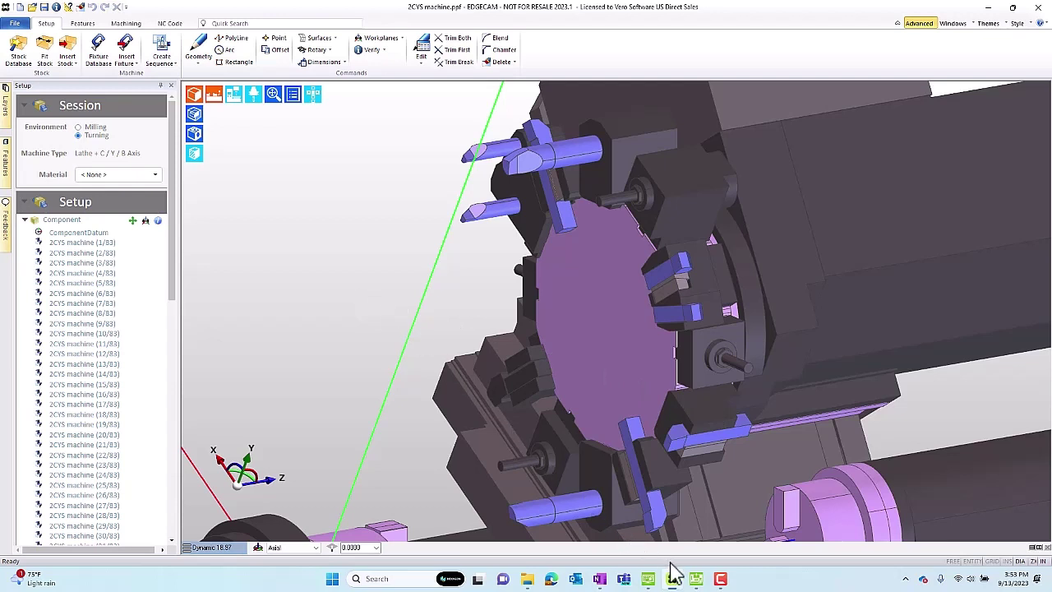
{"action": "mouse_move", "coordinate": [697, 581]}
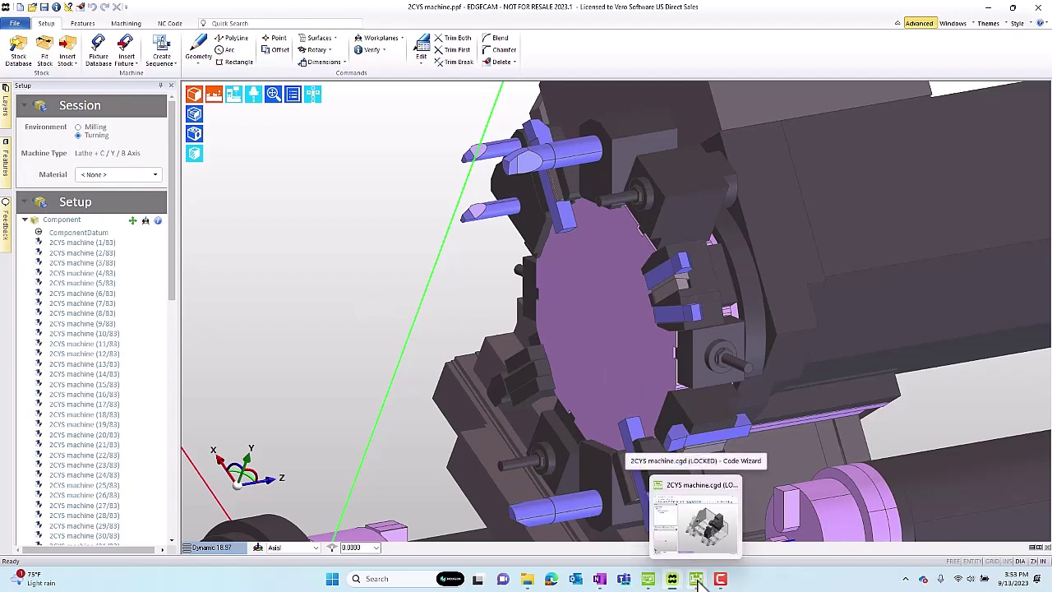
Read the Key Machine Tool Parameters help page under Machine Simulation Setup - Turning
{"action": "left_click", "coordinate": [697, 581]}
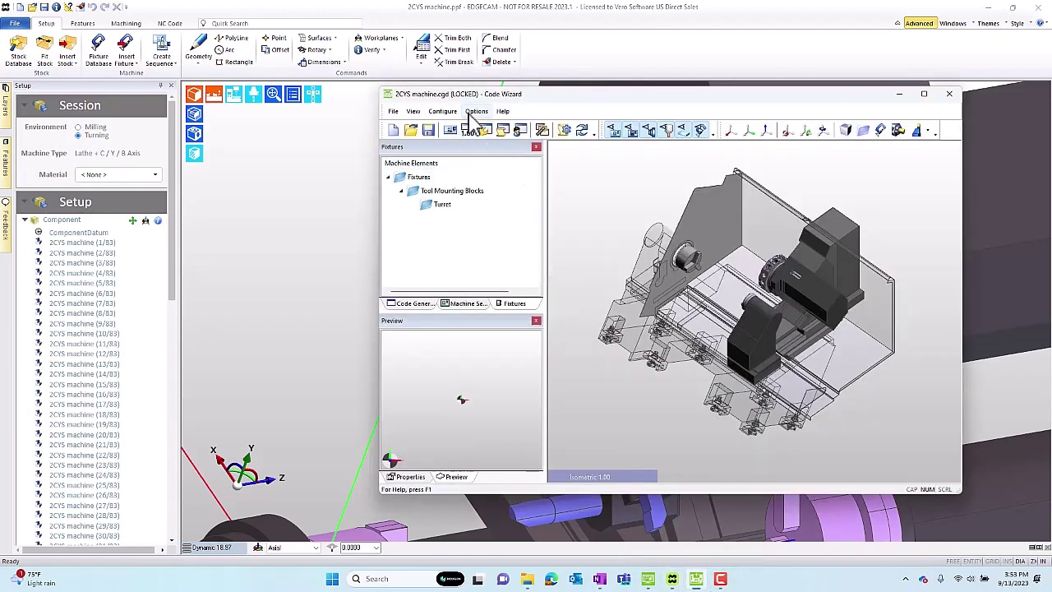
{"action": "left_click", "coordinate": [521, 133]}
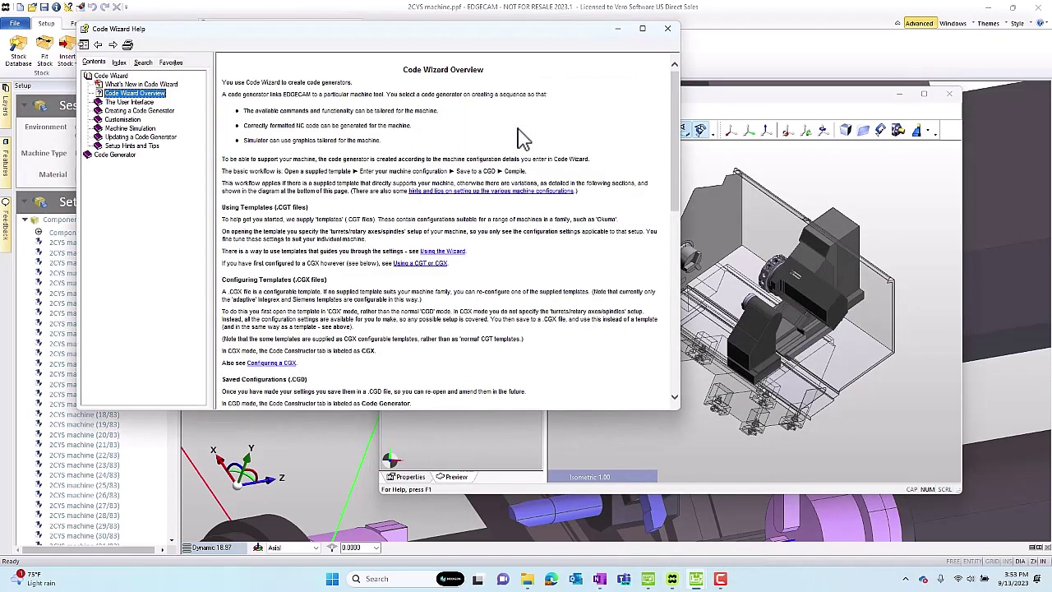
{"action": "left_click", "coordinate": [114, 130]}
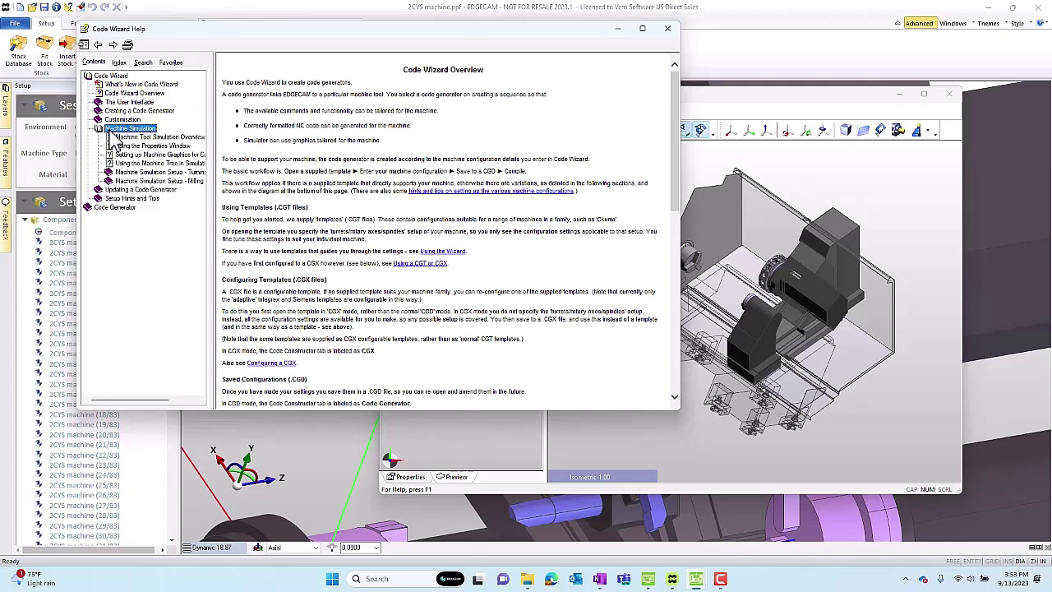
{"action": "left_click", "coordinate": [140, 172]}
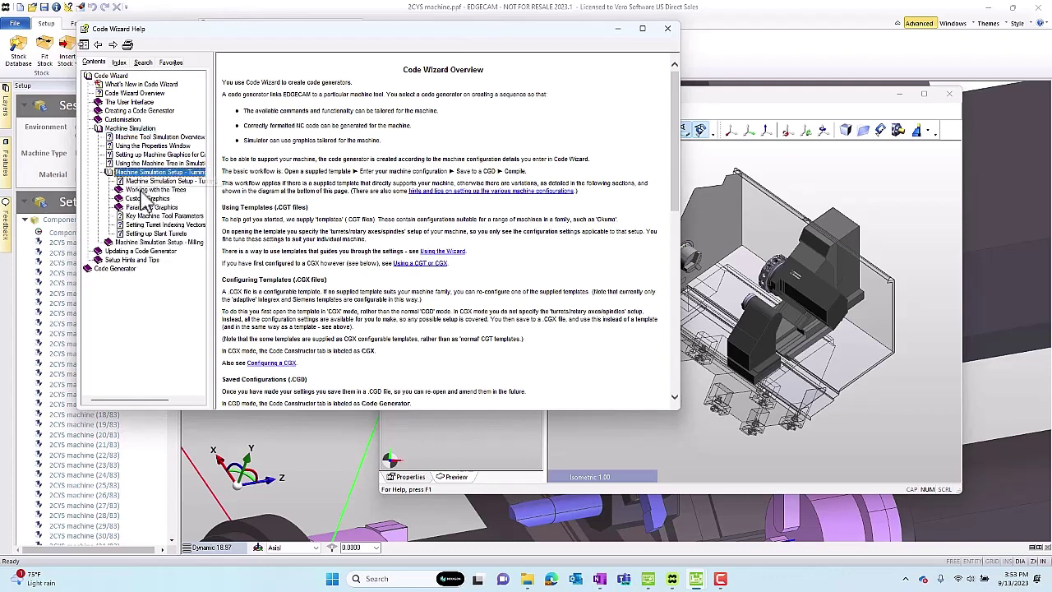
{"action": "left_click", "coordinate": [150, 217]}
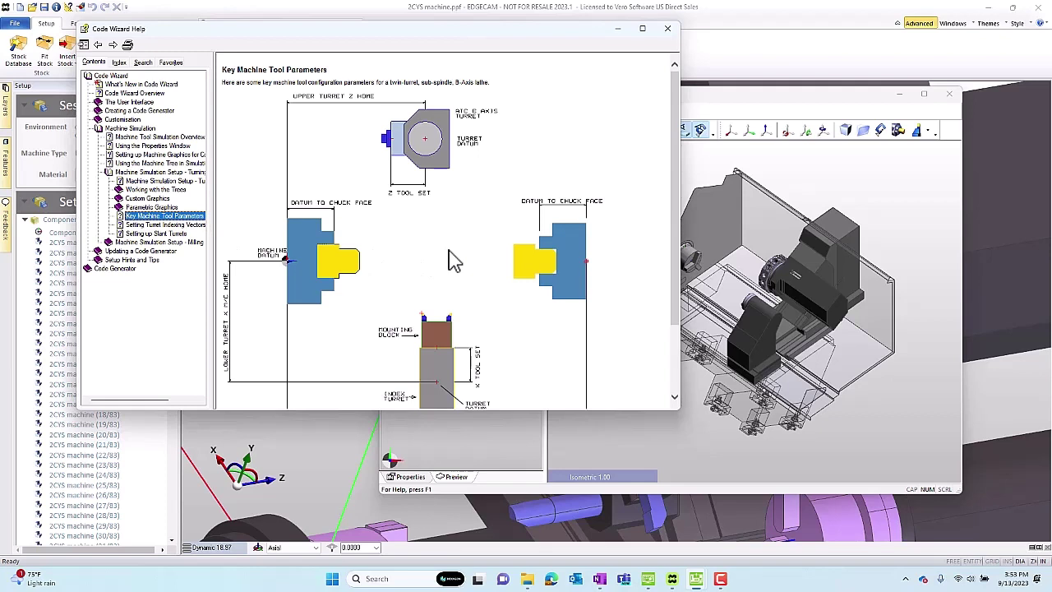
{"action": "scroll", "coordinate": [455, 261], "scroll_direction": "down", "scroll_amount": 3}
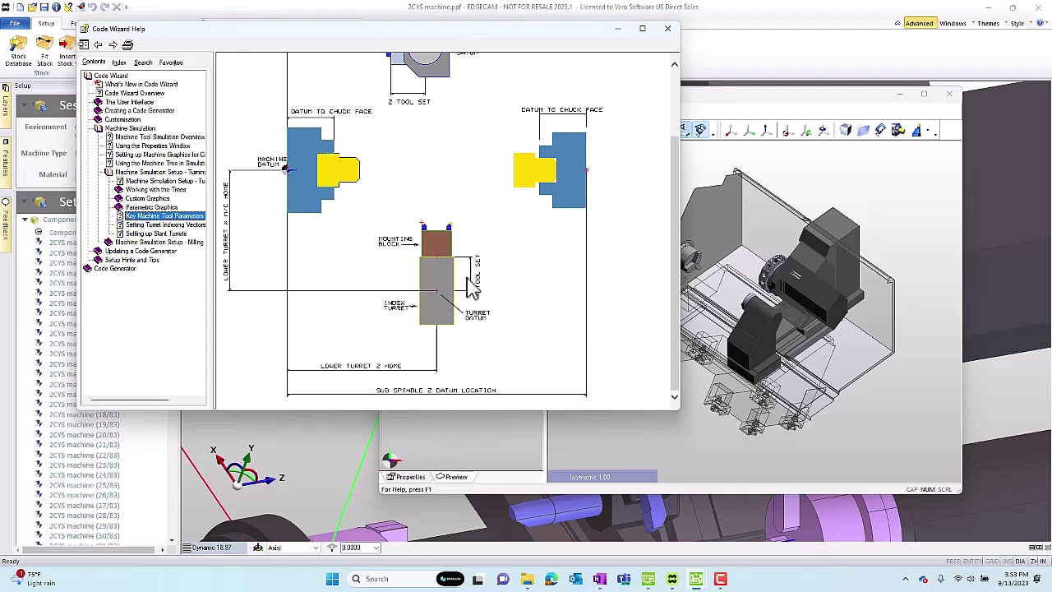
Hide the Tooling and Turret layers and verify the exposed point at X 15.7480, Z 27.5000
{"action": "left_click", "coordinate": [668, 30]}
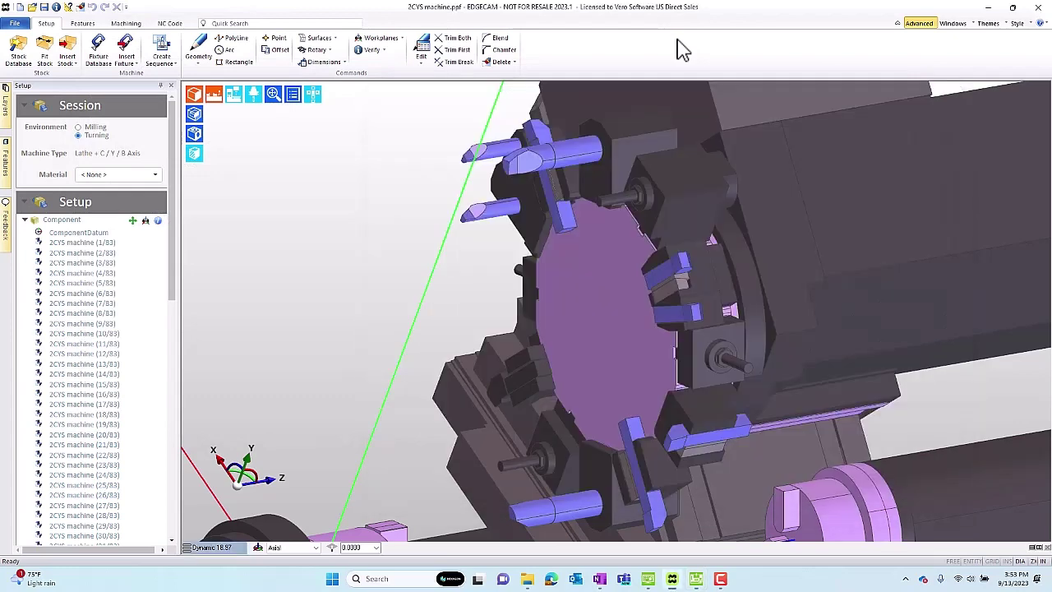
{"action": "left_click", "coordinate": [6, 103]}
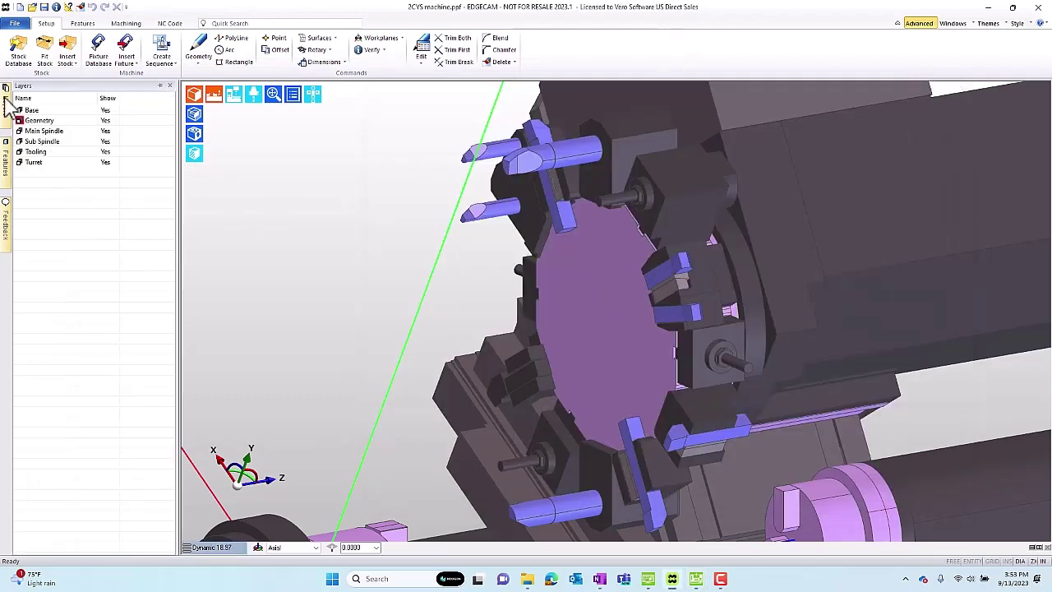
{"action": "left_click", "coordinate": [106, 153]}
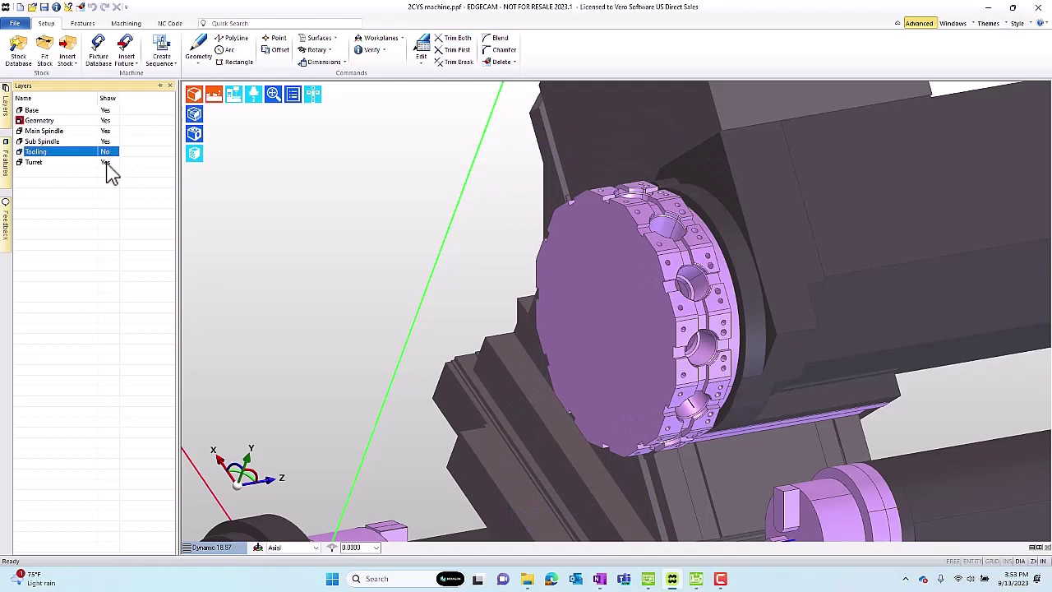
{"action": "left_click", "coordinate": [106, 162]}
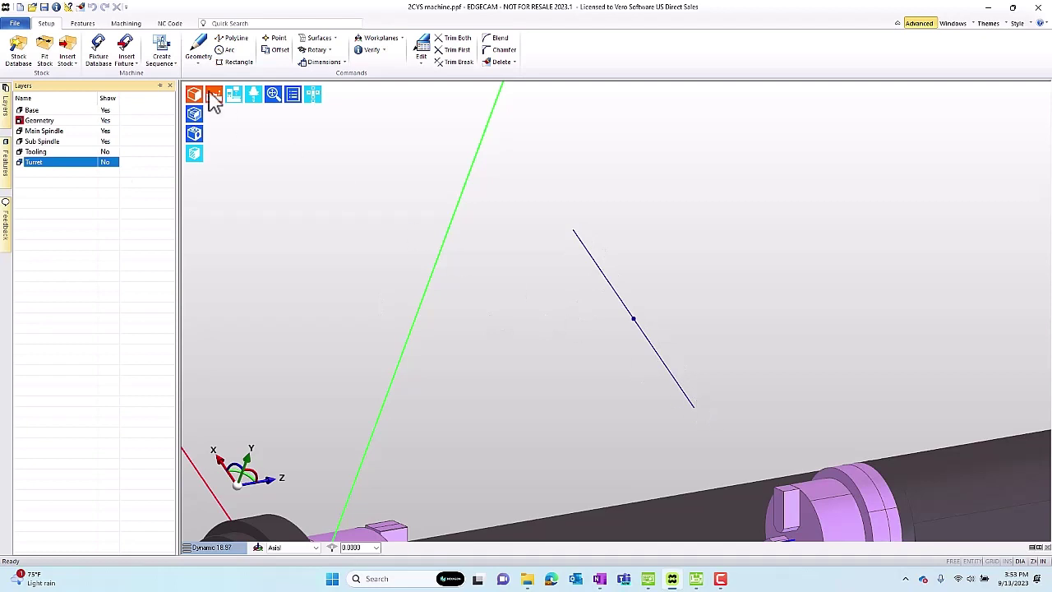
{"action": "left_click", "coordinate": [69, 7]}
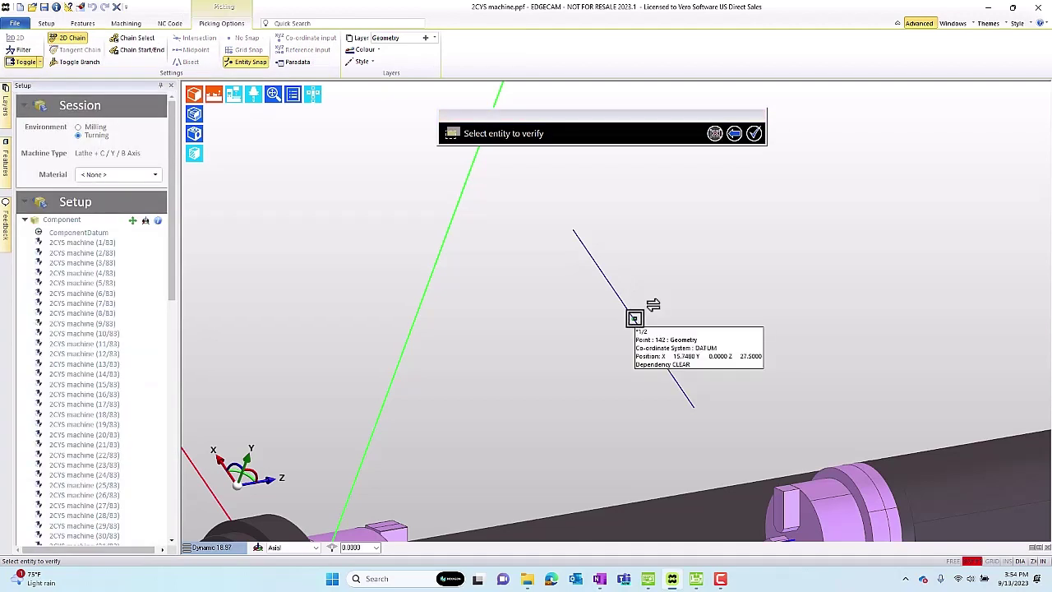
{"action": "left_click", "coordinate": [634, 318]}
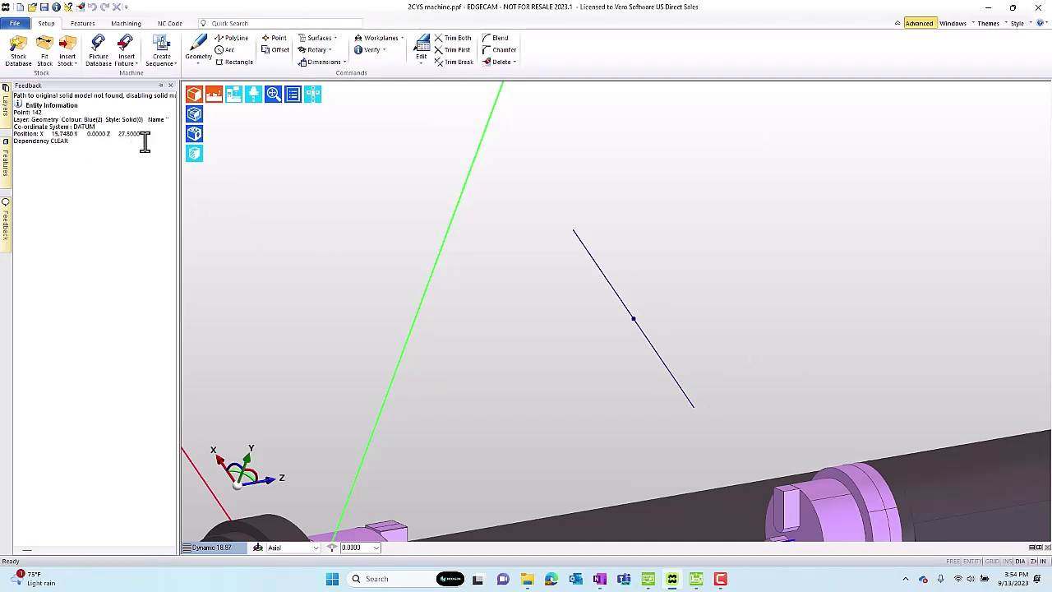
Show the turret's Turret Name and Mounting Position on the Machine Parameters Mounting page
{"action": "left_click", "coordinate": [696, 580]}
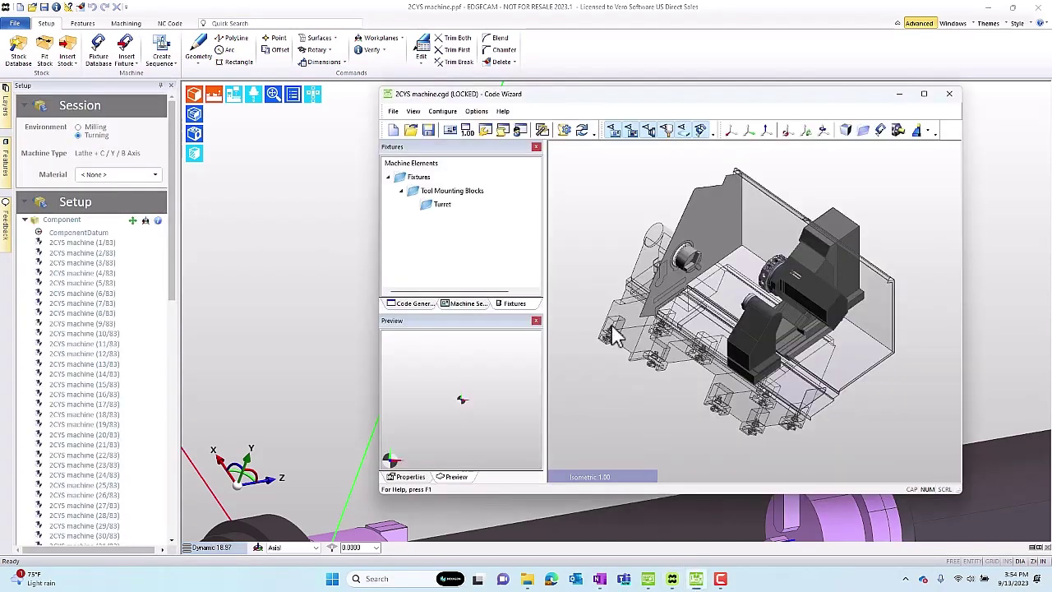
{"action": "left_click", "coordinate": [451, 132]}
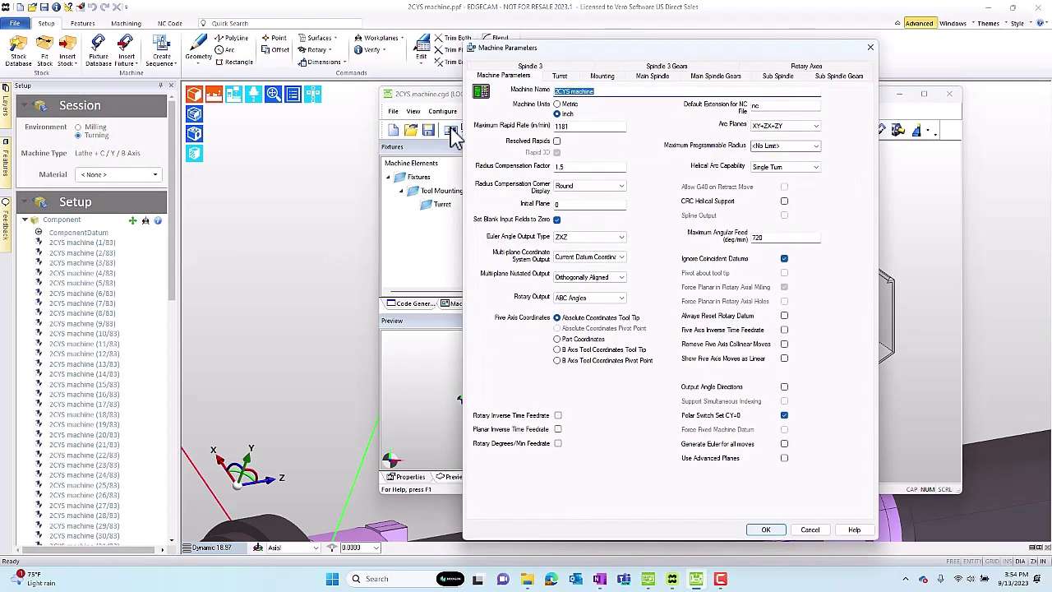
{"action": "left_click", "coordinate": [558, 76]}
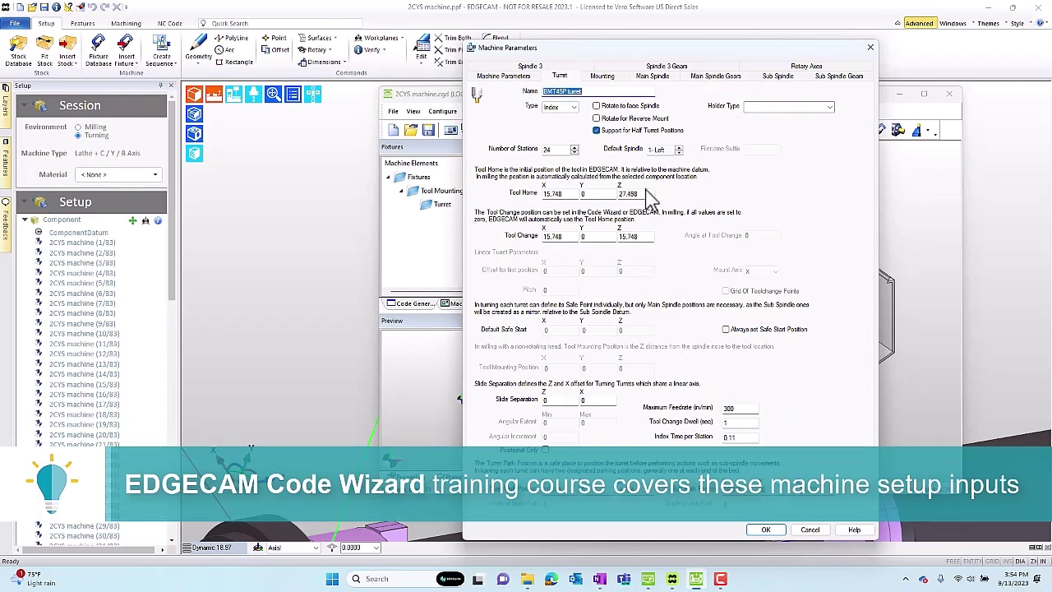
{"action": "left_click", "coordinate": [603, 76]}
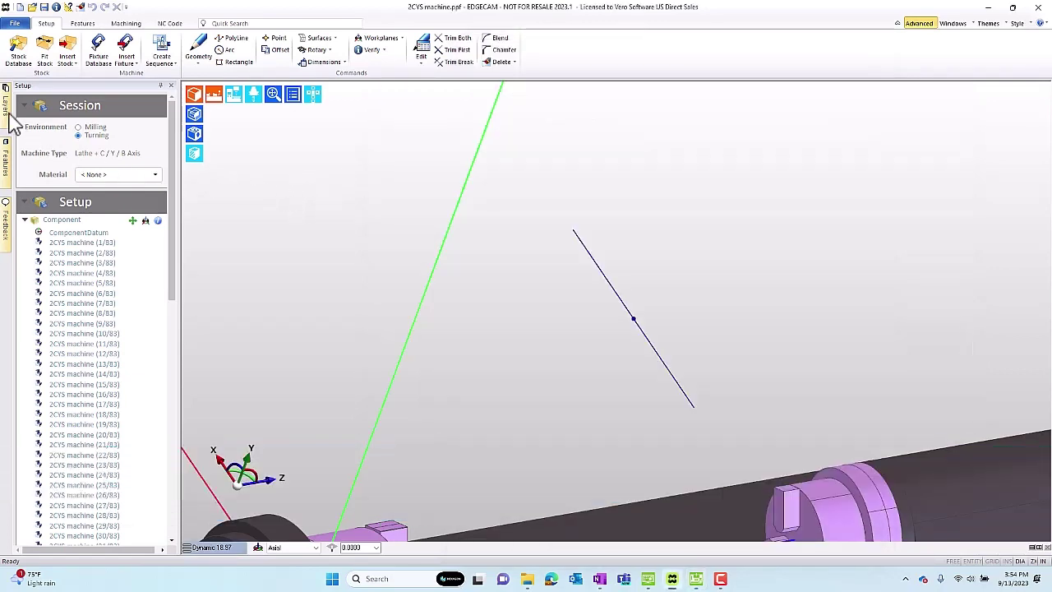
Show the Turret layer to inspect it, then hide it again
{"action": "left_click", "coordinate": [8, 115]}
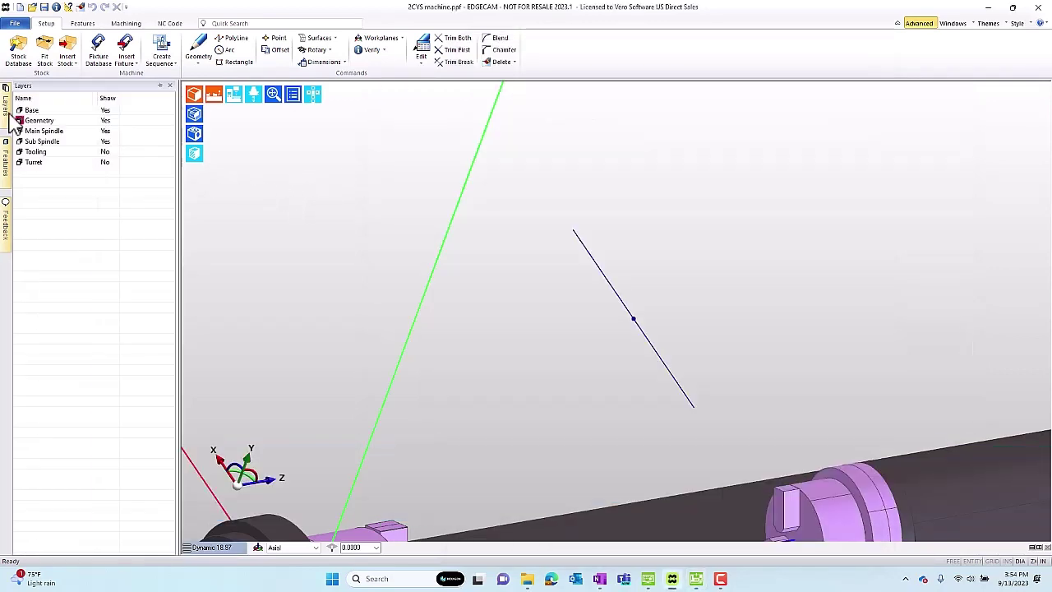
{"action": "left_click", "coordinate": [105, 162]}
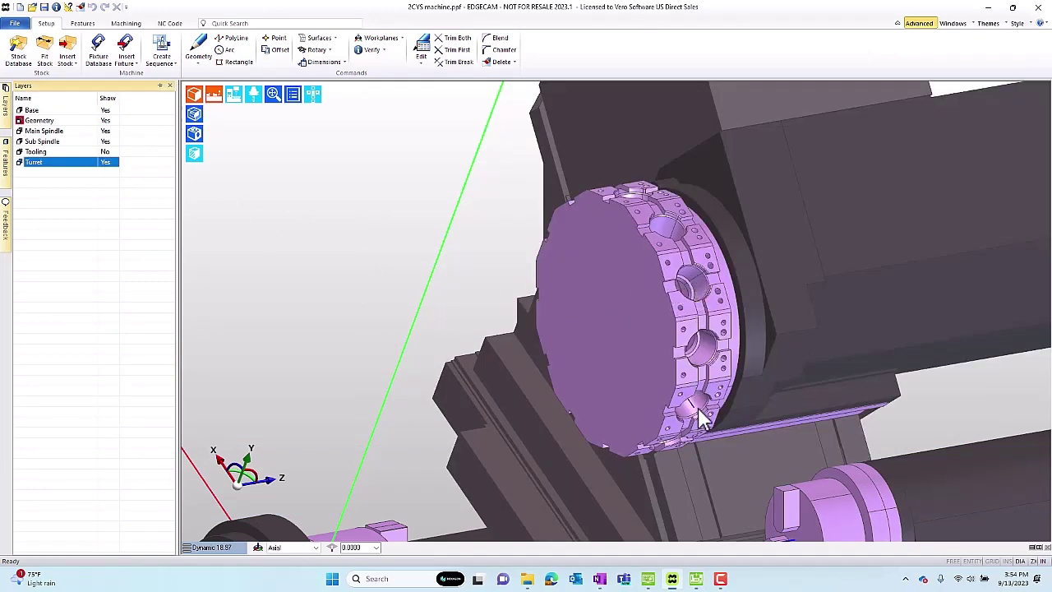
{"action": "scroll", "coordinate": [698, 417], "scroll_direction": "up", "scroll_amount": 5}
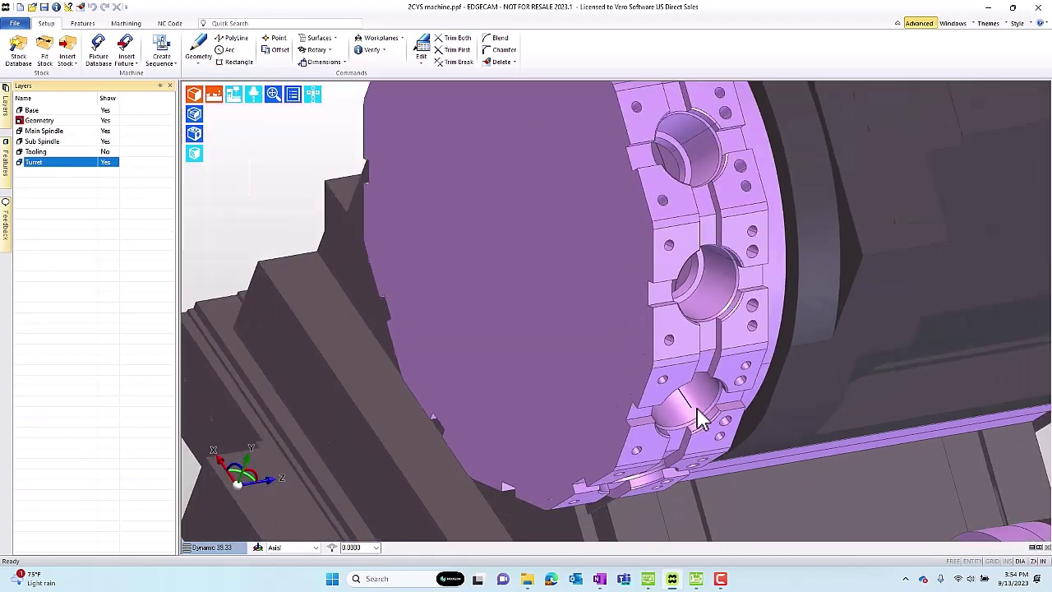
{"action": "scroll", "coordinate": [699, 418], "scroll_direction": "down", "scroll_amount": 3}
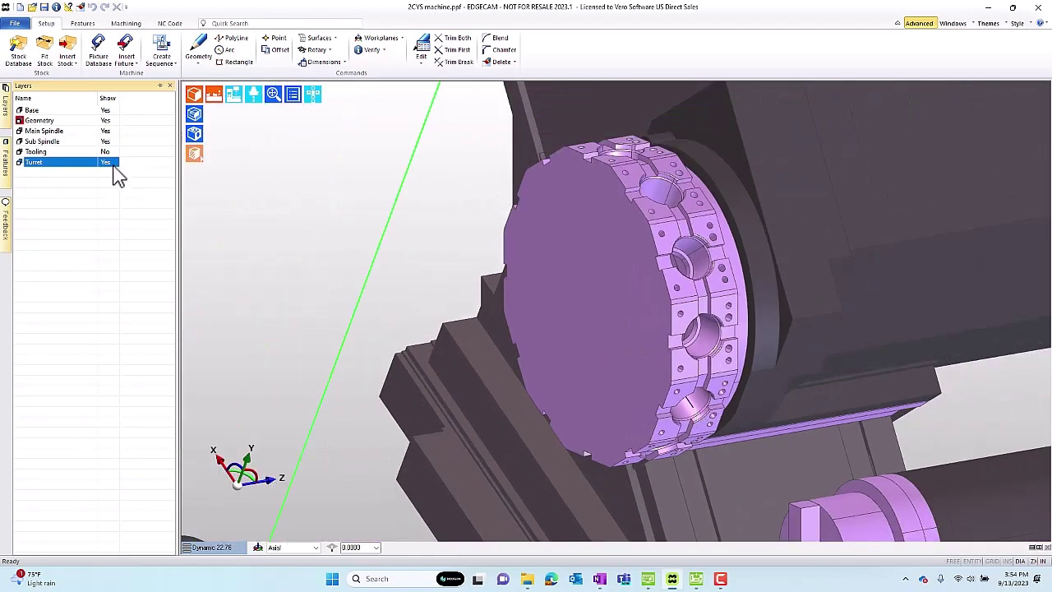
{"action": "left_click", "coordinate": [114, 165]}
Measure the distance from the line's end to its midpoint
{"action": "left_click", "coordinate": [79, 6]}
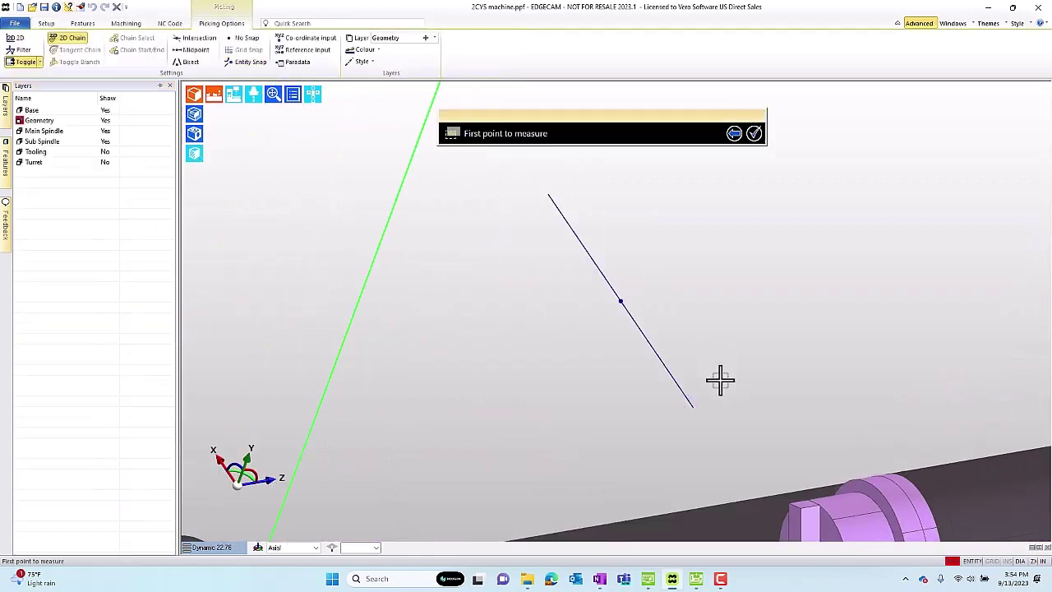
{"action": "left_click", "coordinate": [693, 409]}
{"action": "left_click", "coordinate": [621, 301]}
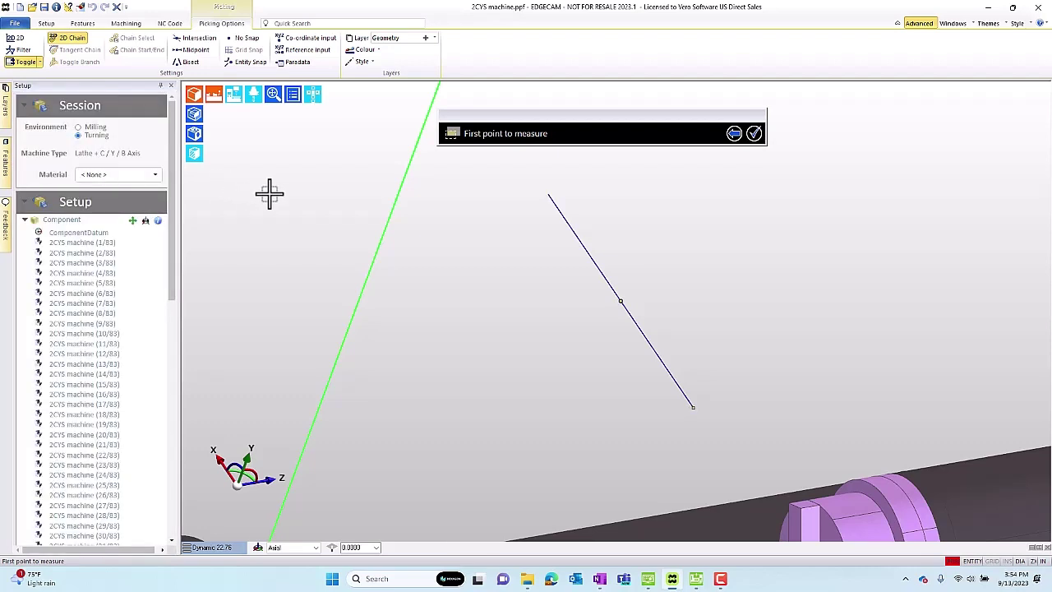
{"action": "key", "text": "Escape"}
Re-show the Turret layer, check its front face, and return to Mounting Position X 6.299
{"action": "mouse_move", "coordinate": [6, 102]}
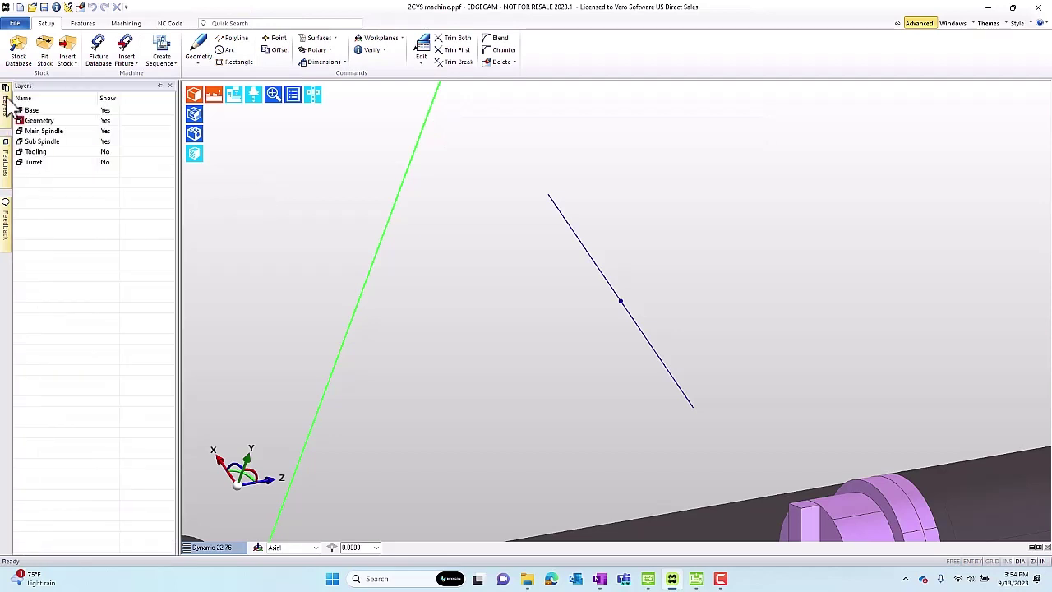
{"action": "left_click", "coordinate": [106, 162]}
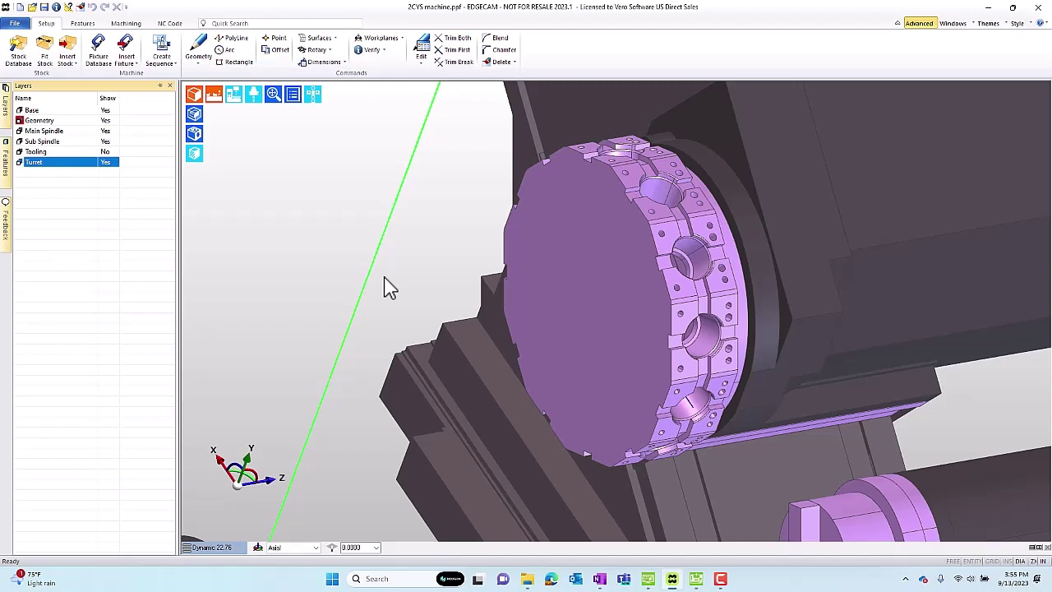
{"action": "left_click", "coordinate": [562, 310]}
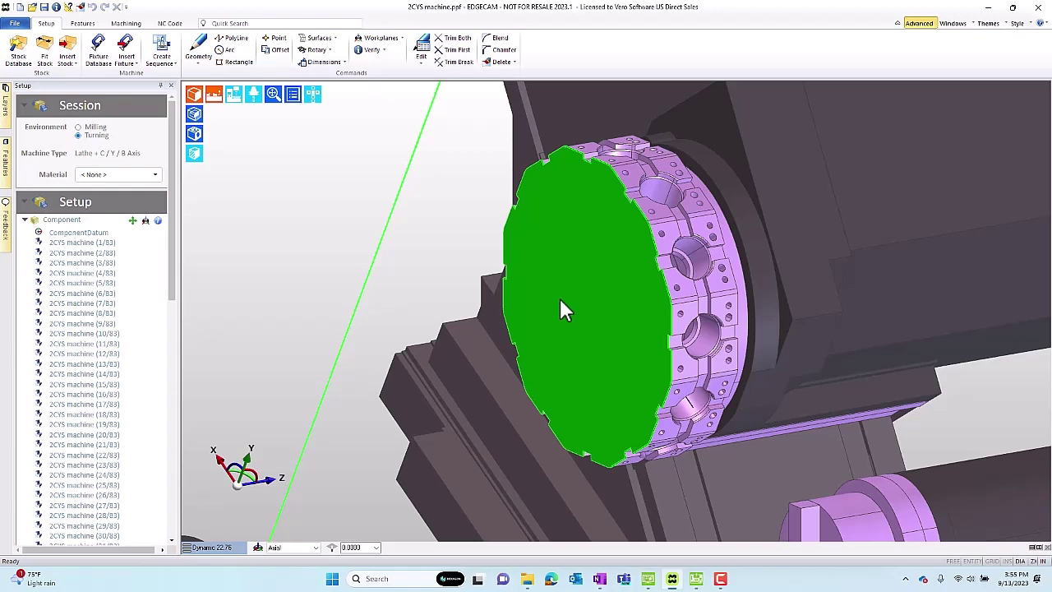
{"action": "left_click", "coordinate": [560, 301]}
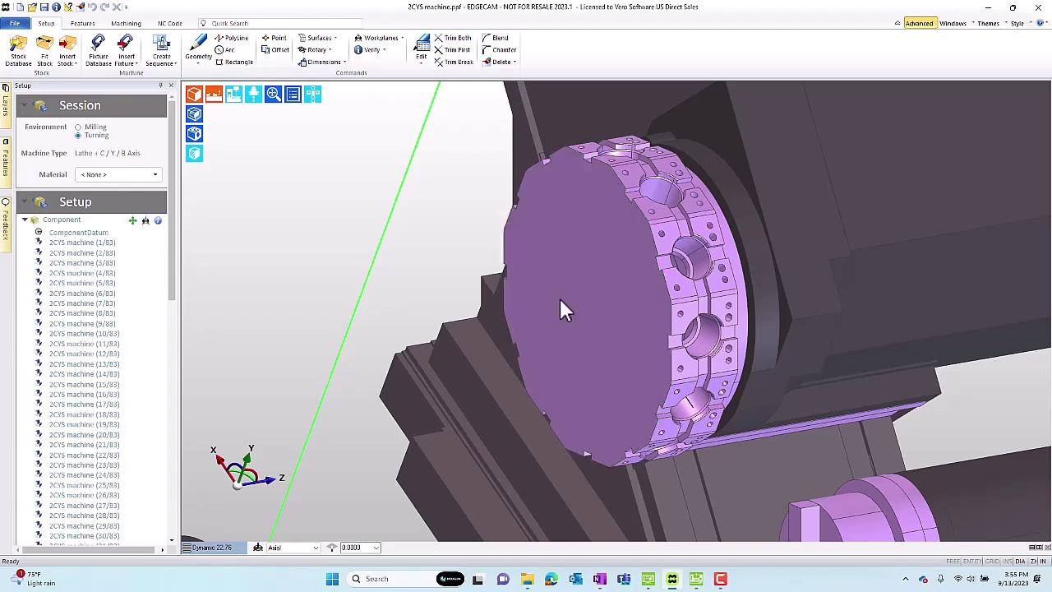
{"action": "left_click", "coordinate": [698, 579]}
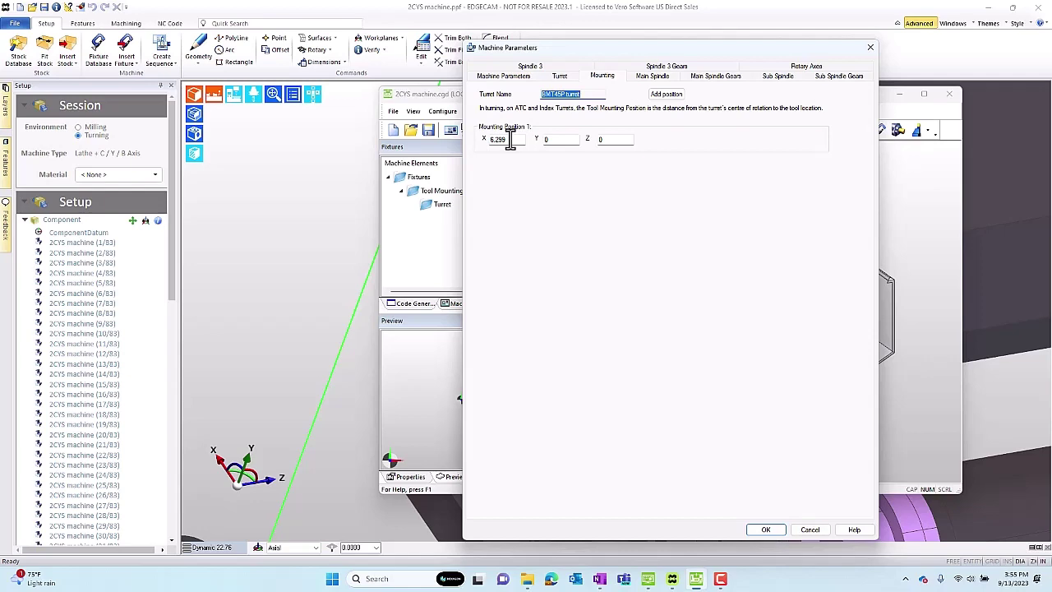
Cancel the Machine Parameters dialog without changes
{"action": "left_click", "coordinate": [814, 531]}
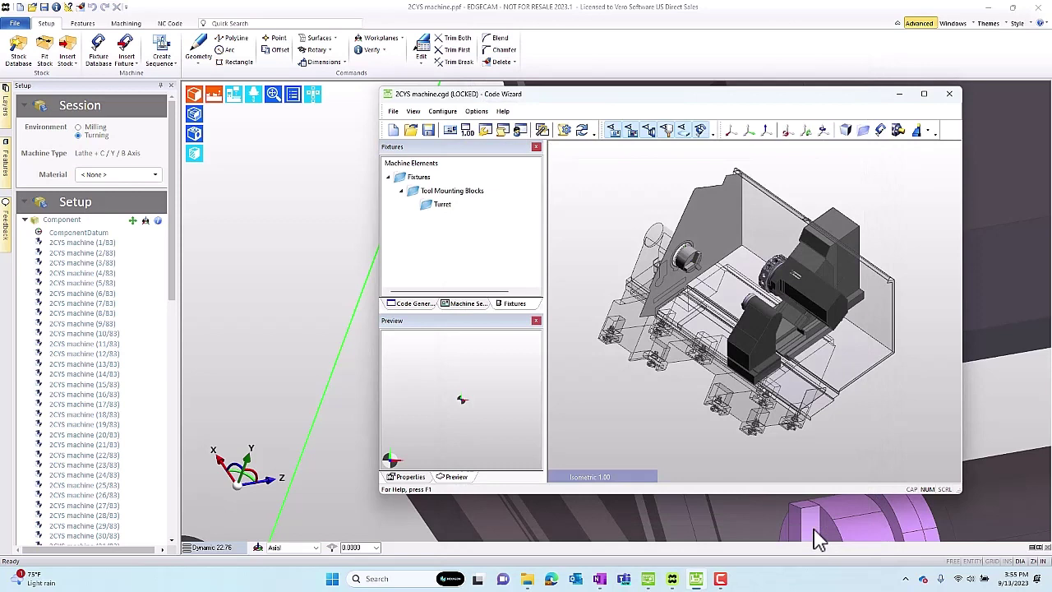
Add a Radial mounting block under the Turret fixture
{"action": "left_click", "coordinate": [443, 205]}
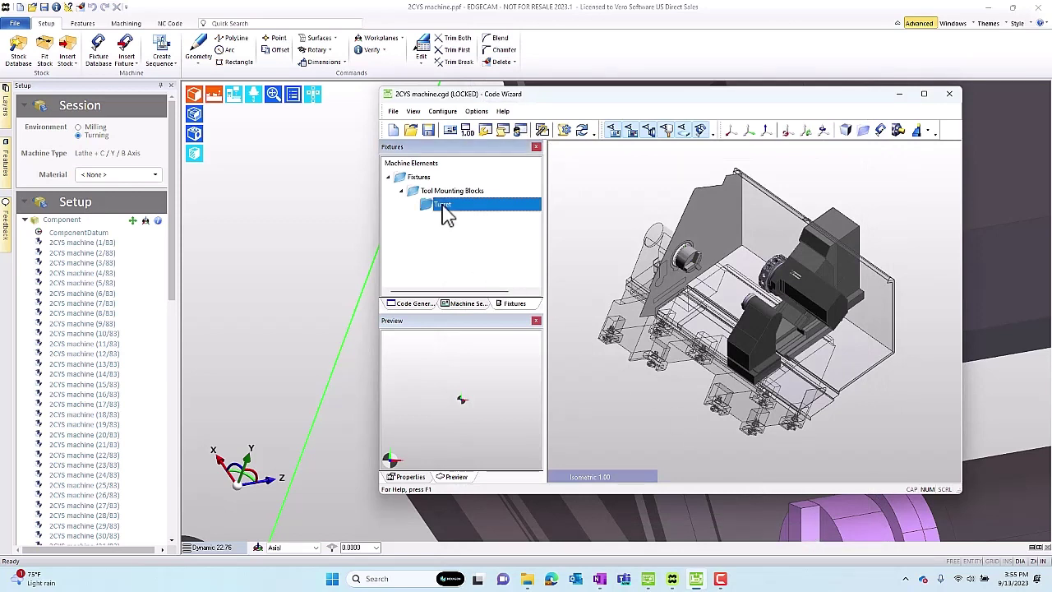
{"action": "left_click", "coordinate": [928, 132]}
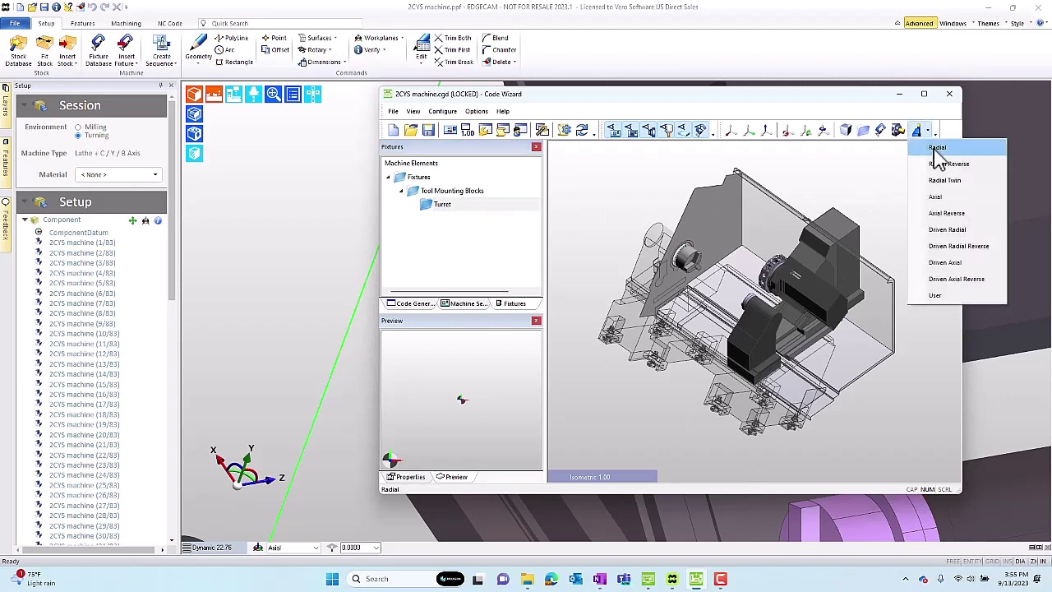
{"action": "left_click", "coordinate": [946, 149]}
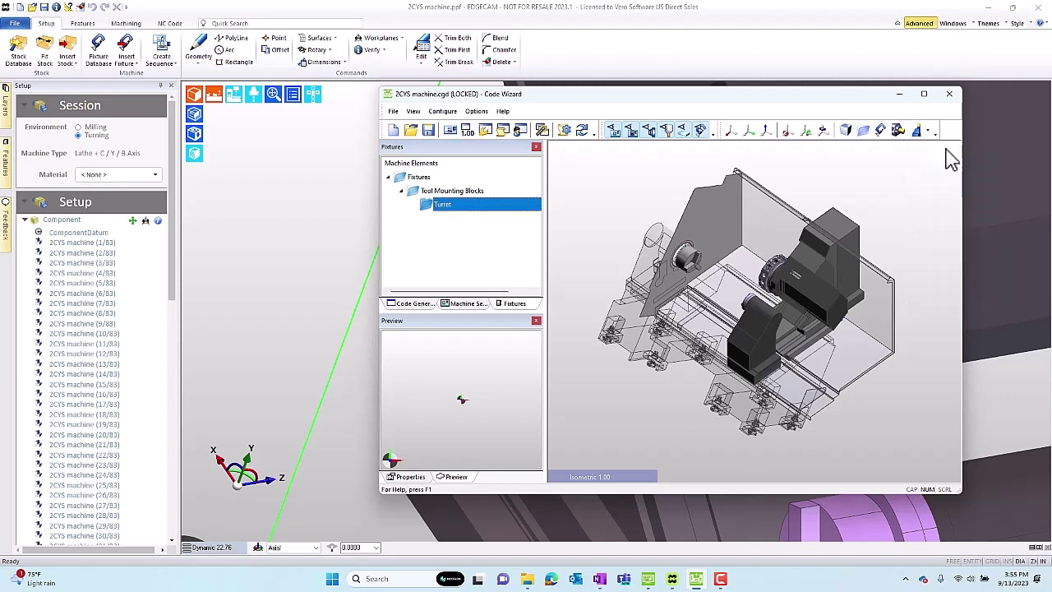
{"action": "left_click", "coordinate": [459, 220]}
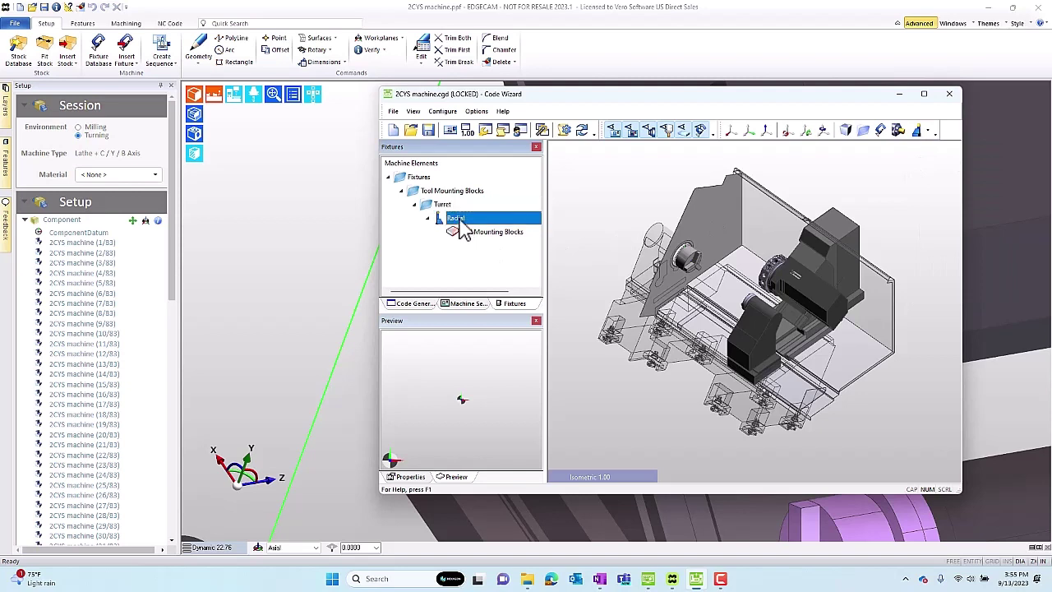
Rename the block Radial Turn and assign it to turret Upper 1
{"action": "left_click", "coordinate": [401, 479]}
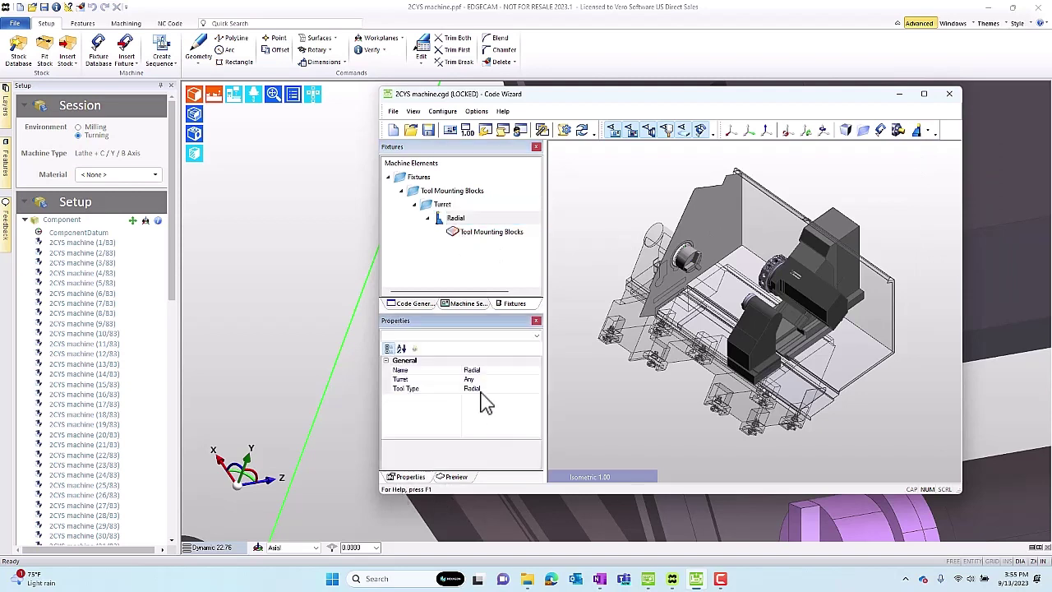
{"action": "left_click", "coordinate": [494, 371]}
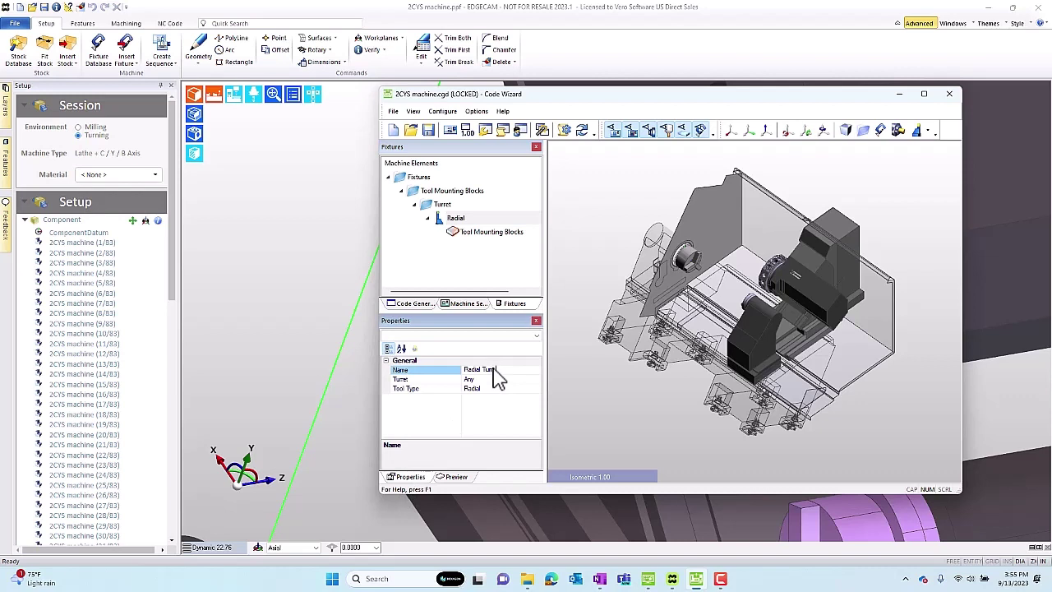
{"action": "type", "text": "Turn"}
{"action": "left_click", "coordinate": [498, 381]}
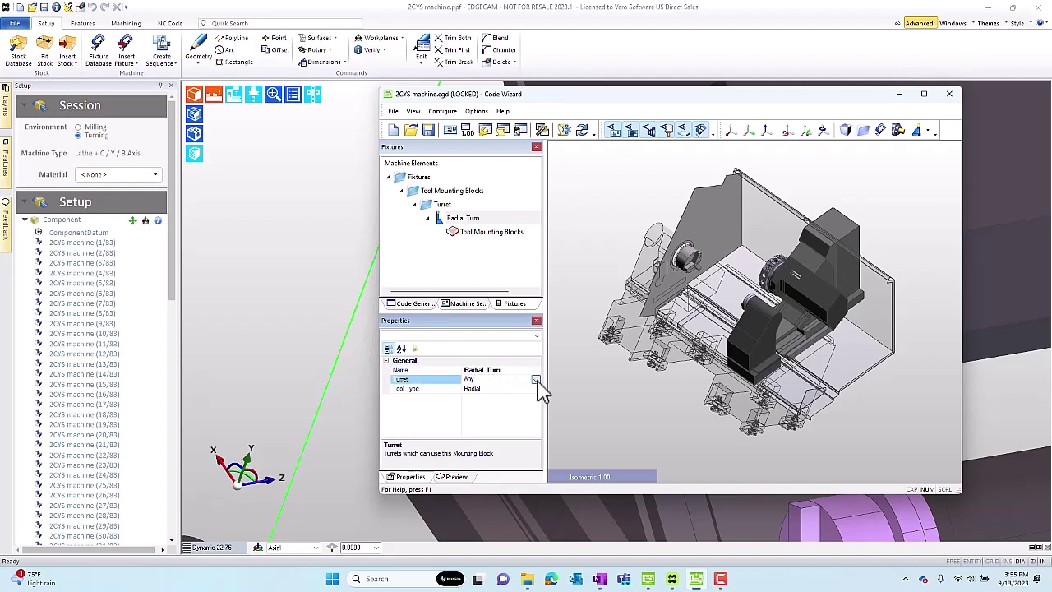
{"action": "left_click", "coordinate": [535, 381]}
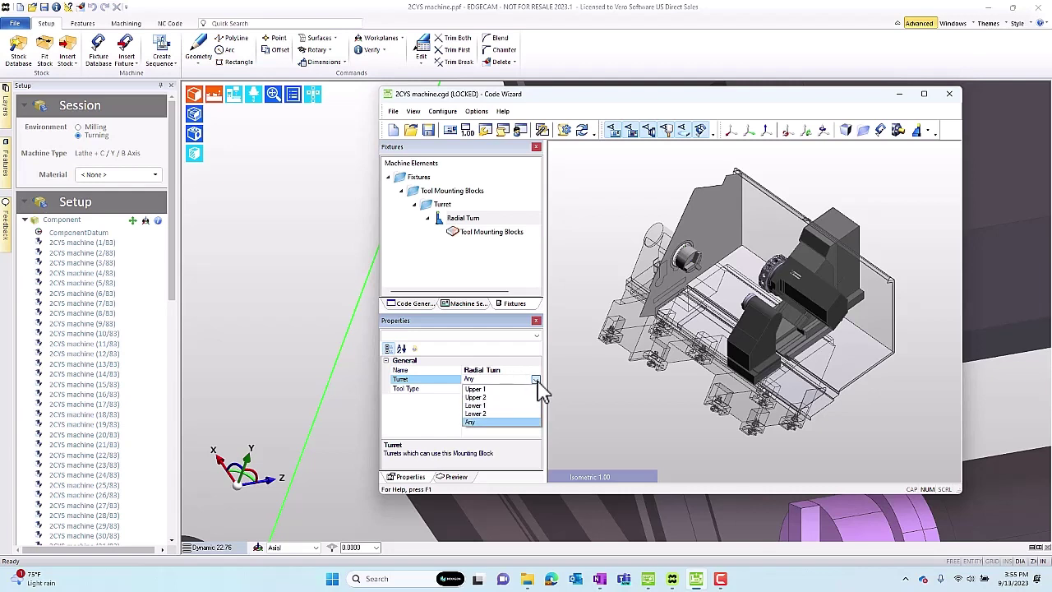
{"action": "left_click", "coordinate": [482, 390]}
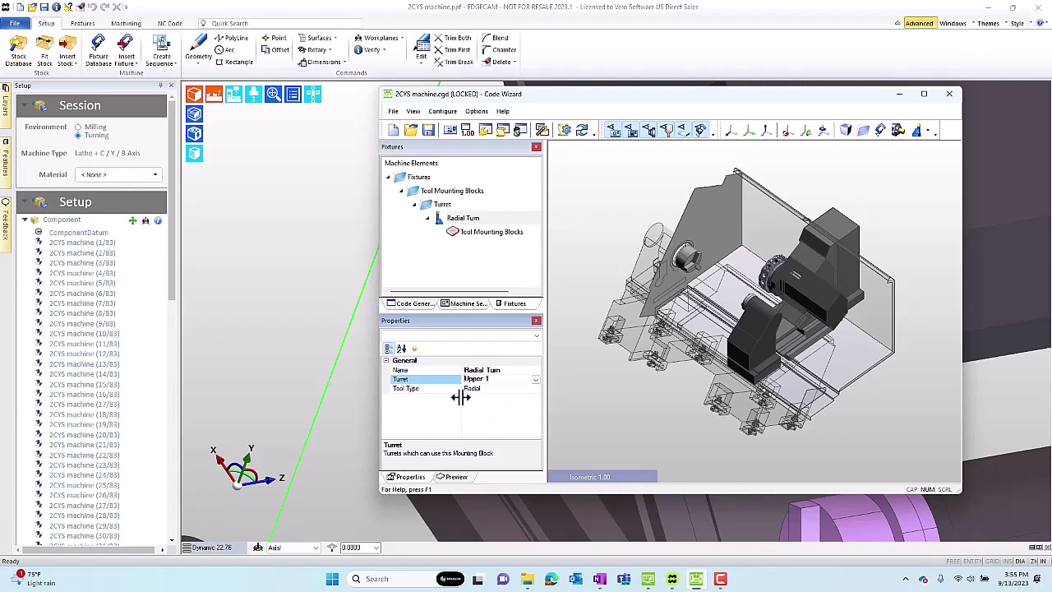
{"action": "left_click", "coordinate": [485, 232]}
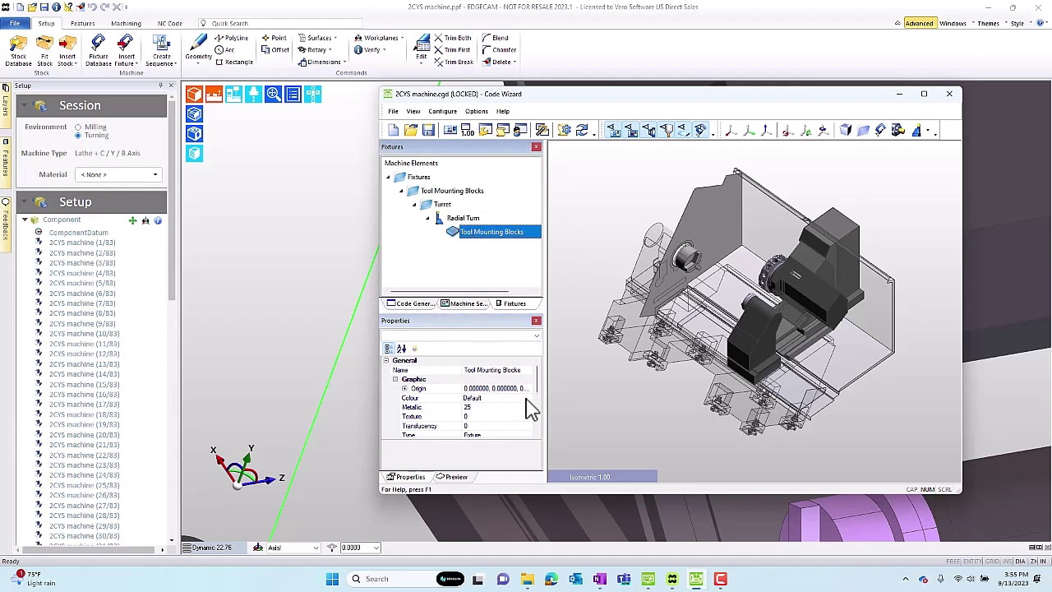
Check the block's 4.0 length, width and height, and rotate its preview
{"action": "left_click_drag", "start_coordinate": [539, 382], "coordinate": [538, 394]}
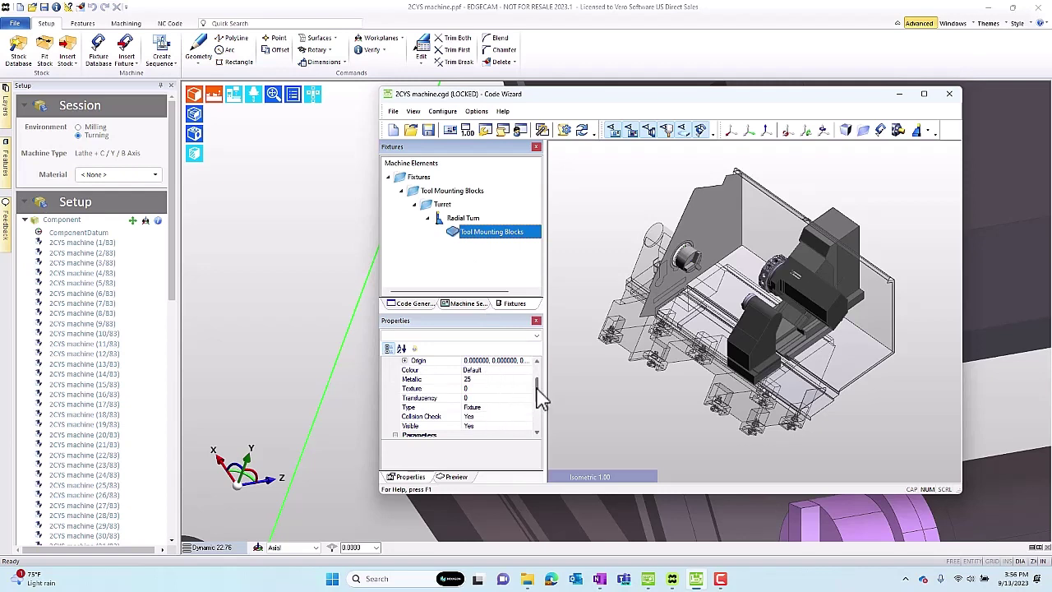
{"action": "left_click_drag", "start_coordinate": [538, 394], "coordinate": [538, 421]}
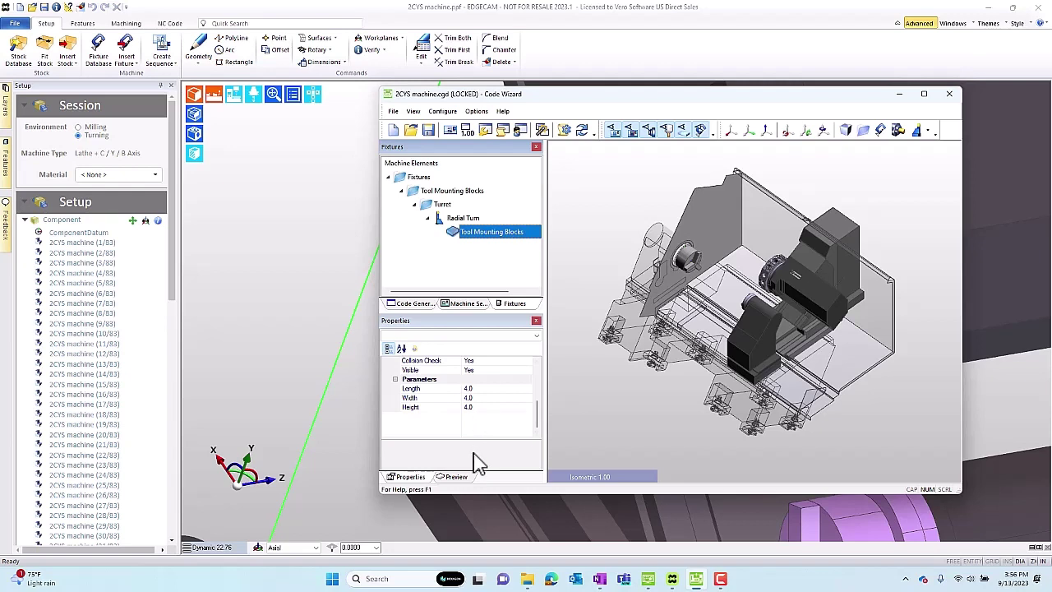
{"action": "left_click", "coordinate": [456, 477]}
{"action": "mouse_move", "coordinate": [466, 436]}
{"action": "left_mouse_down"}
{"action": "mouse_move", "coordinate": [457, 365]}
{"action": "mouse_move", "coordinate": [491, 428]}
{"action": "mouse_move", "coordinate": [475, 448]}
{"action": "left_mouse_up"}
{"action": "left_click", "coordinate": [408, 476]}
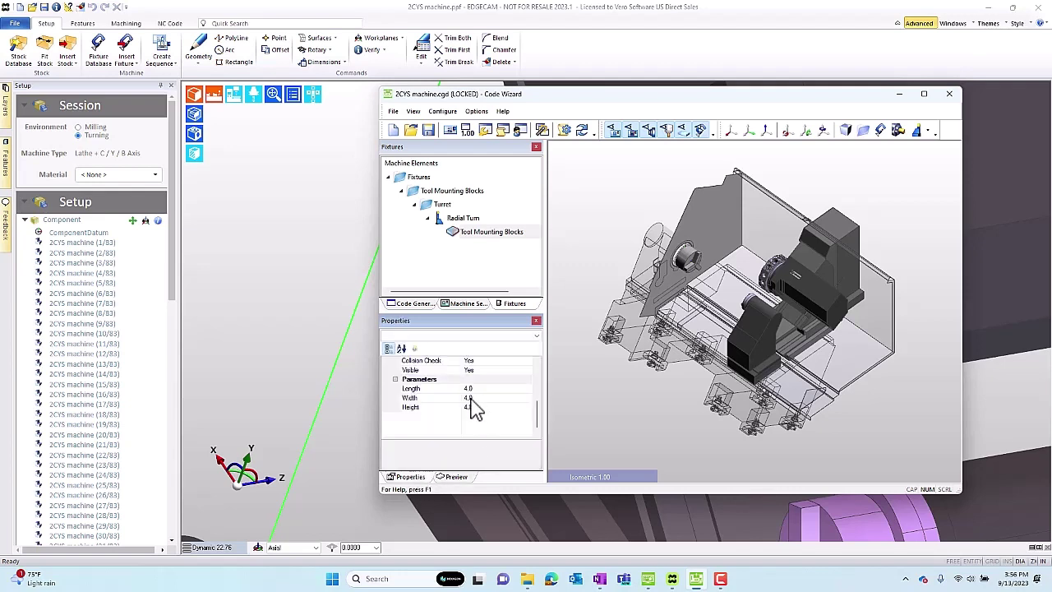
Show the Tooling layer, then open Radial Turn.ppf from the recently used files
{"action": "left_click", "coordinate": [314, 237]}
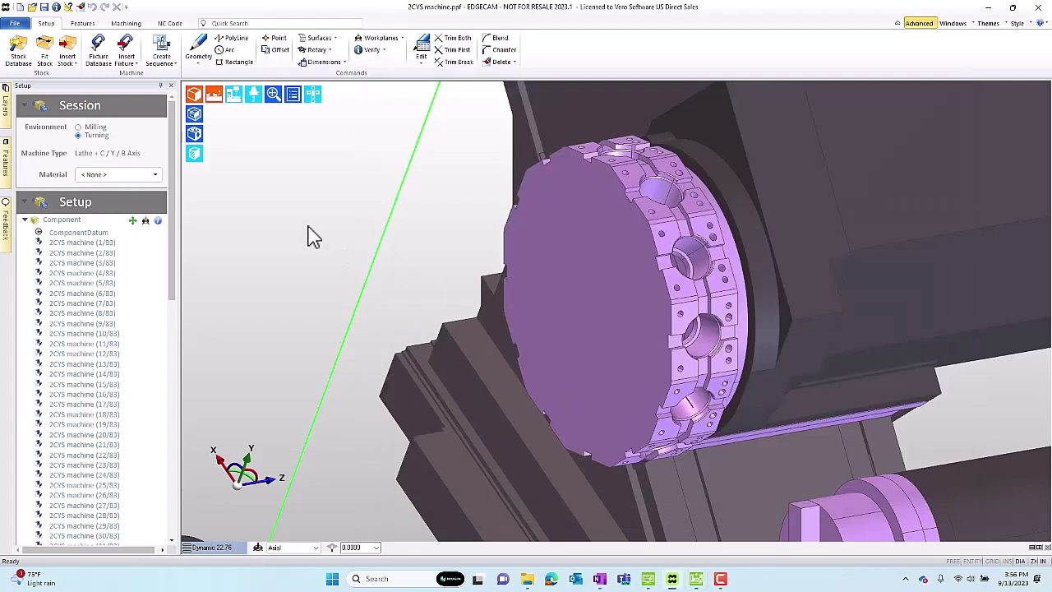
{"action": "left_click", "coordinate": [6, 115]}
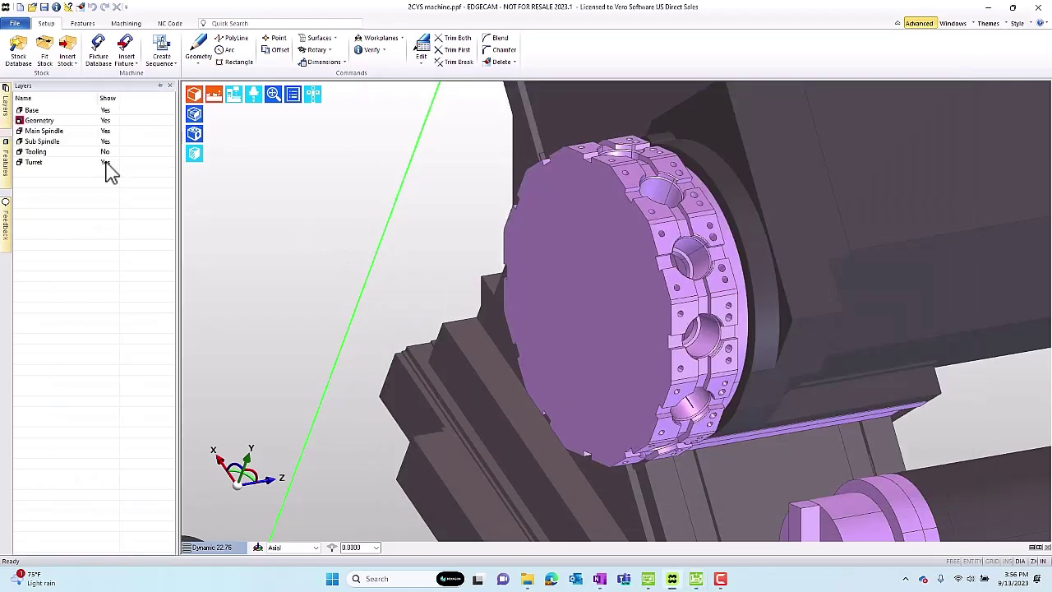
{"action": "left_click", "coordinate": [106, 153]}
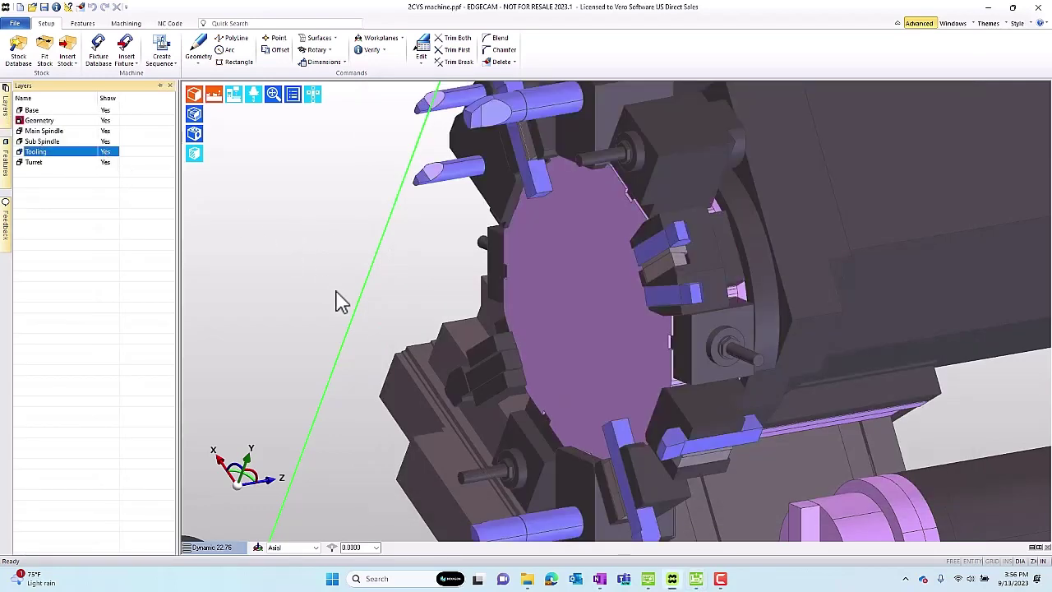
{"action": "scroll", "coordinate": [341, 301], "scroll_direction": "down", "scroll_amount": 2}
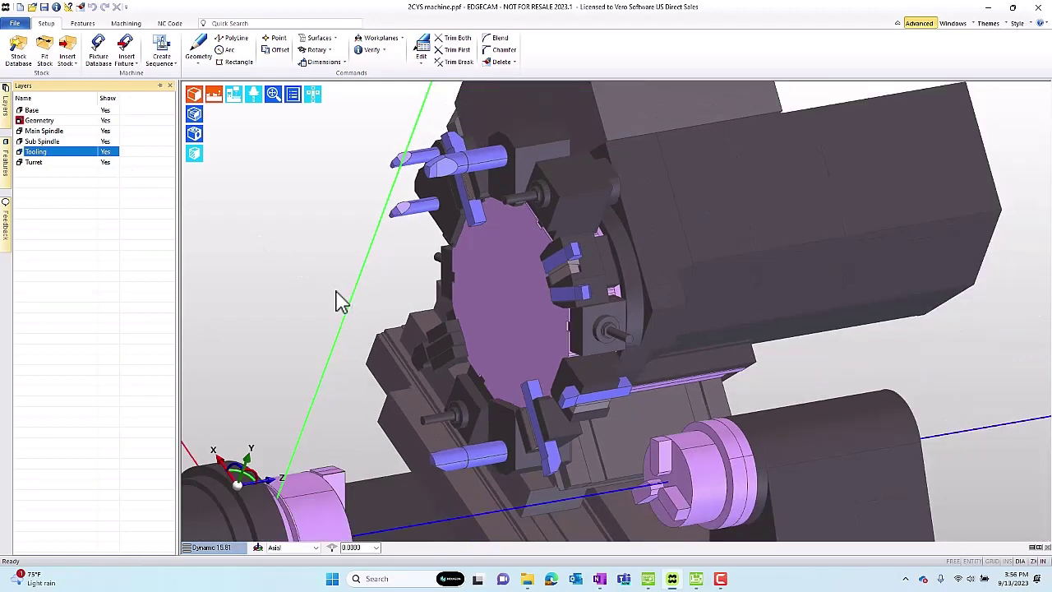
{"action": "left_click", "coordinate": [14, 23]}
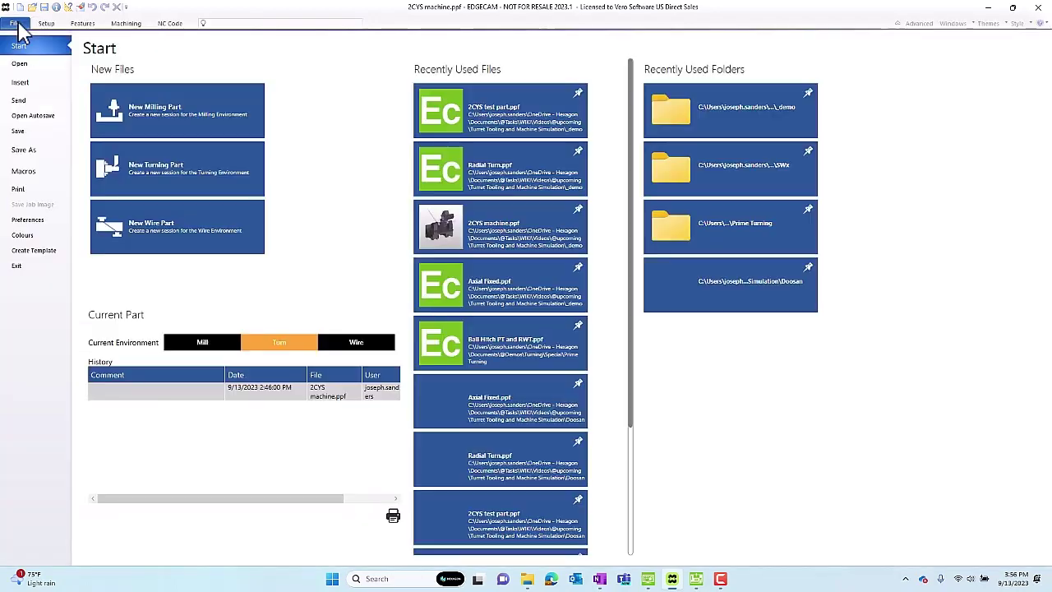
{"action": "left_click", "coordinate": [516, 181]}
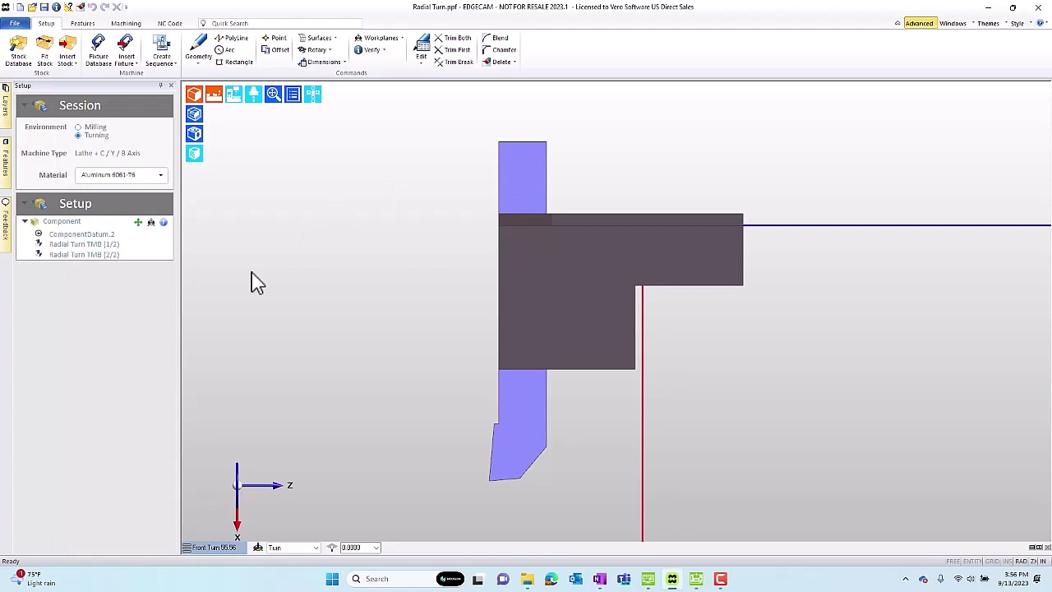
Keep the Front Turn view and orbit the Radial Turn block and tool into an angled 3D view
{"action": "left_click", "coordinate": [213, 548]}
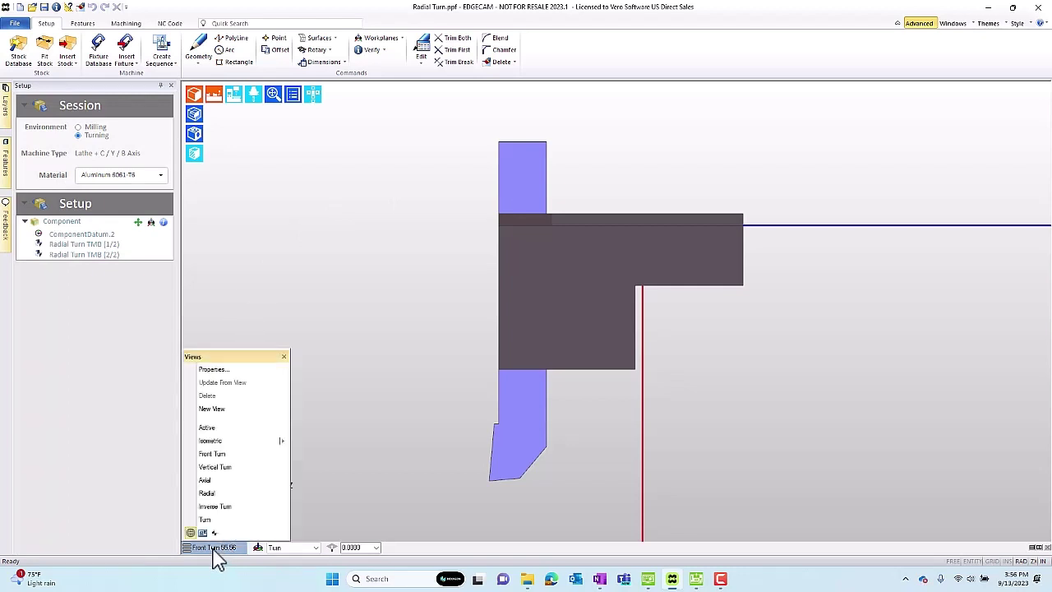
{"action": "left_click", "coordinate": [214, 455]}
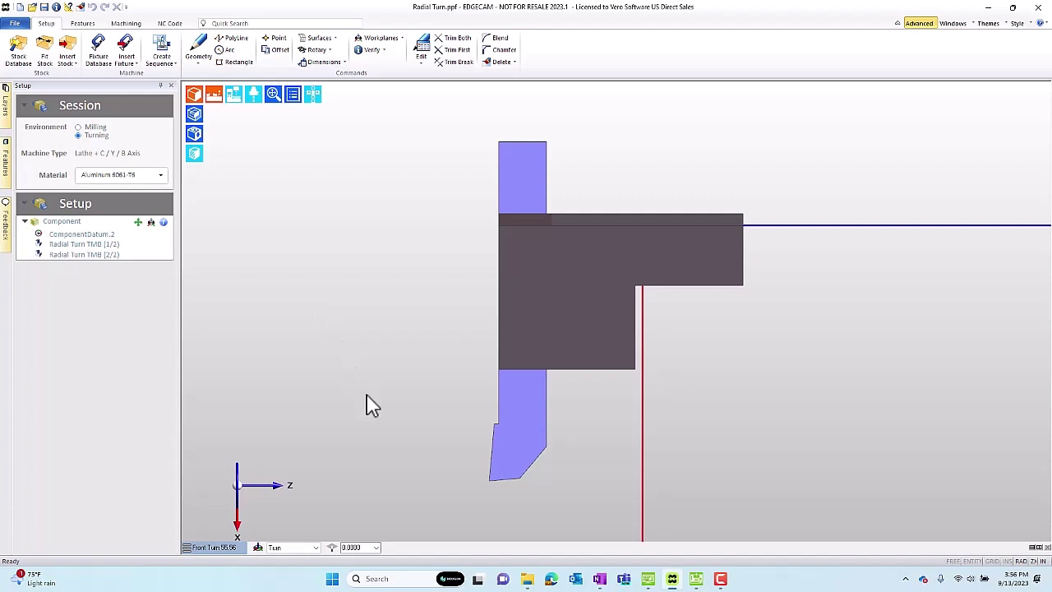
{"action": "middle_click_drag", "start_coordinate": [370, 409], "coordinate": [292, 420]}
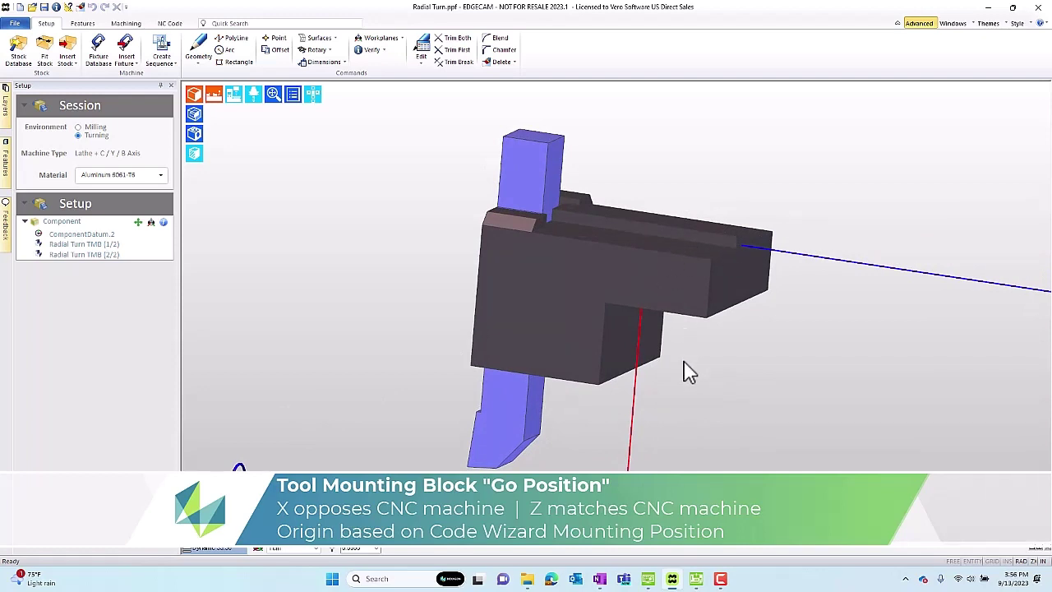
{"action": "left_click", "coordinate": [7, 164]}
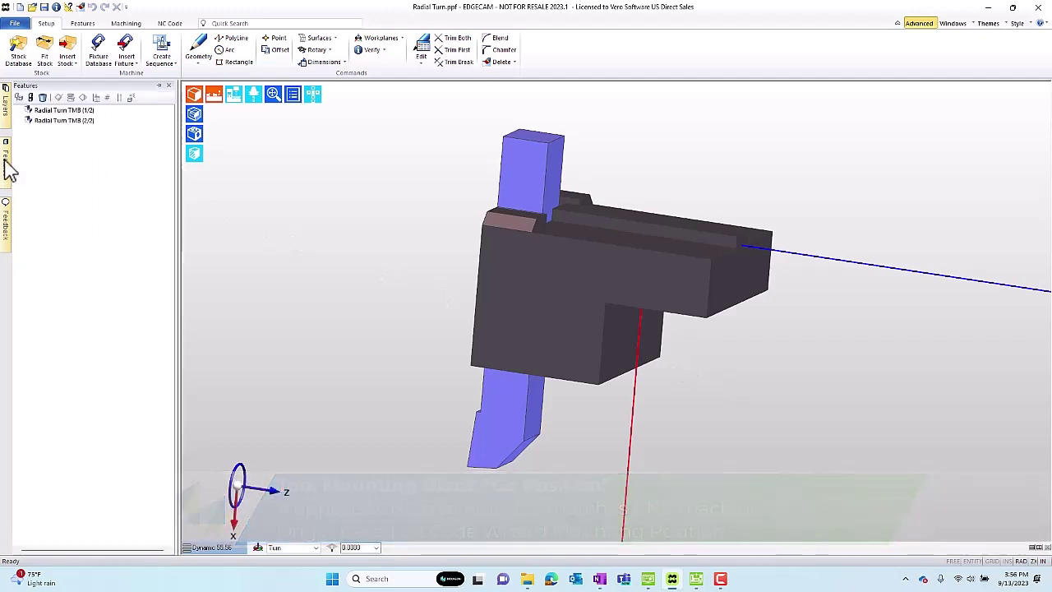
Output the Radial Turn TMB (2/2) feature as a model from the Features list
{"action": "left_click", "coordinate": [55, 123]}
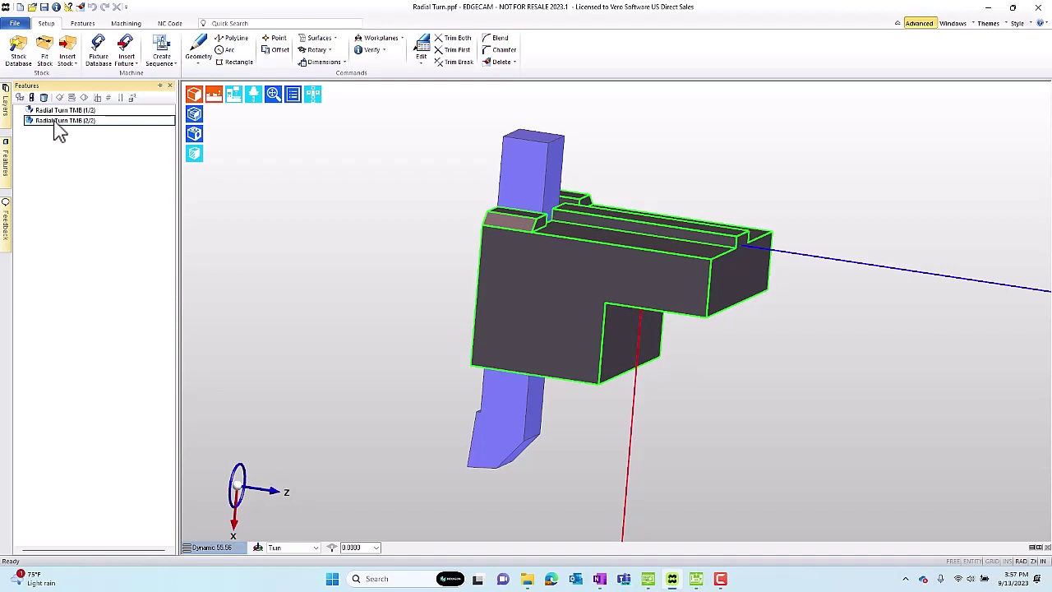
{"action": "right_click", "coordinate": [57, 133]}
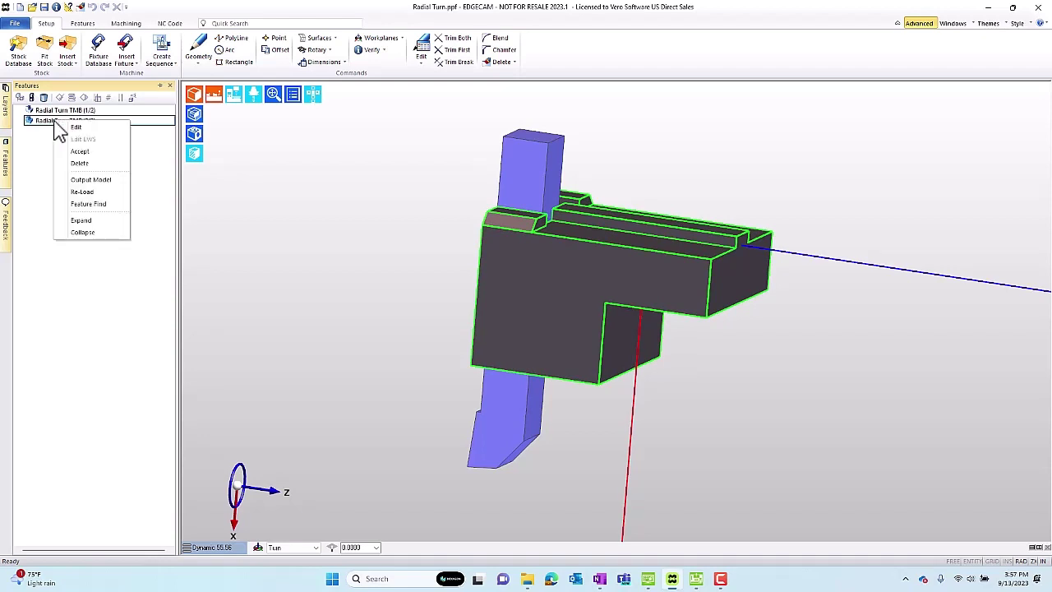
{"action": "left_click", "coordinate": [91, 180]}
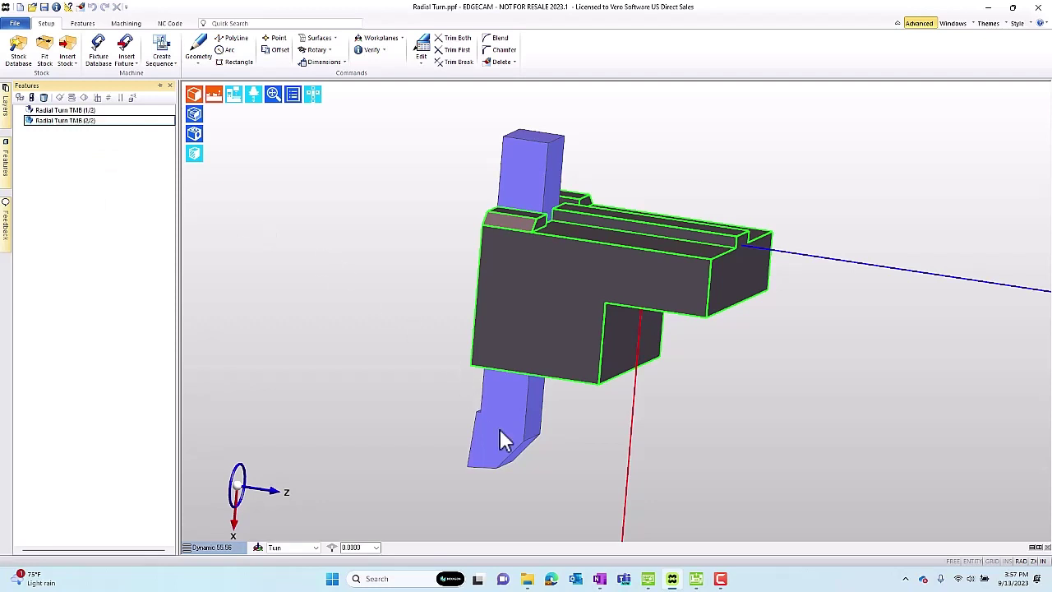
In Code Wizard, delete the old Tool Mounting Blocks item under Radial Turn
{"action": "left_click", "coordinate": [696, 579]}
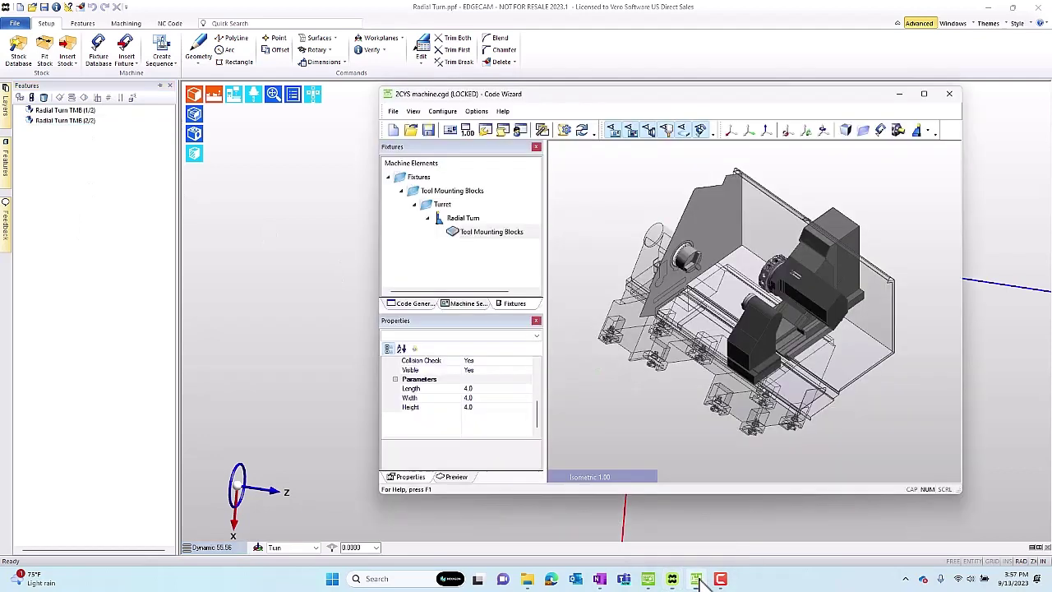
{"action": "left_click", "coordinate": [480, 240]}
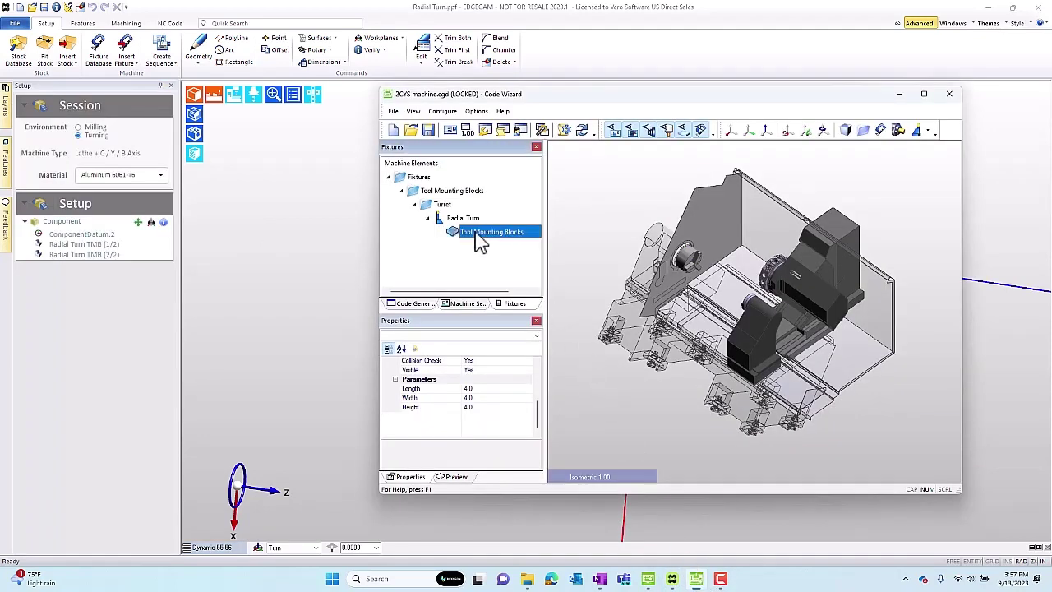
{"action": "key", "text": "Delete"}
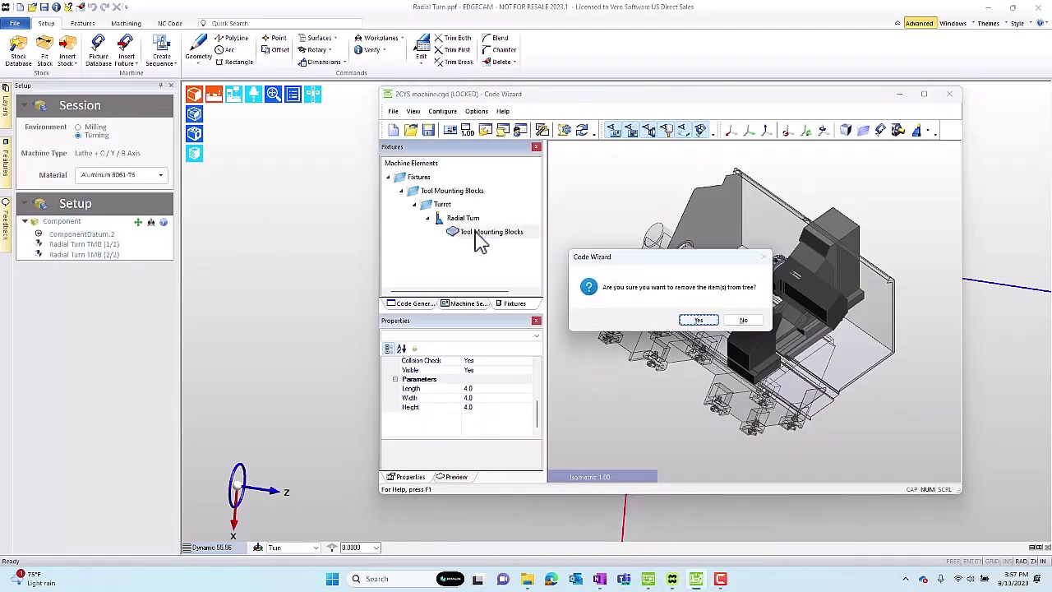
{"action": "key", "text": "Return"}
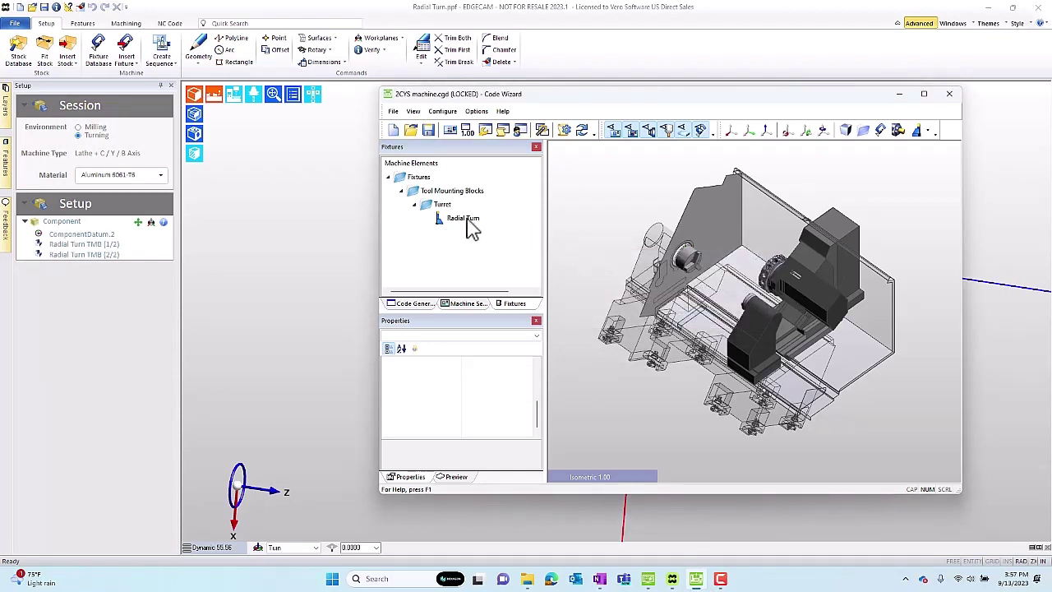
Paste the Radial Turn TMB model under Radial Turn and set its Type to Fixture
{"action": "right_click", "coordinate": [470, 223]}
{"action": "left_click", "coordinate": [485, 275]}
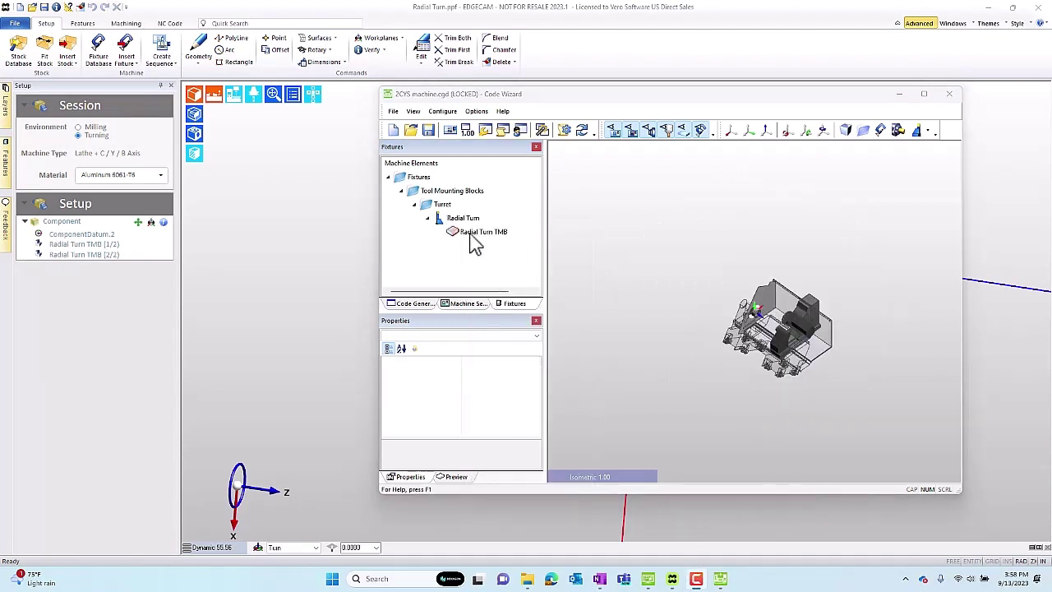
{"action": "left_click", "coordinate": [481, 231]}
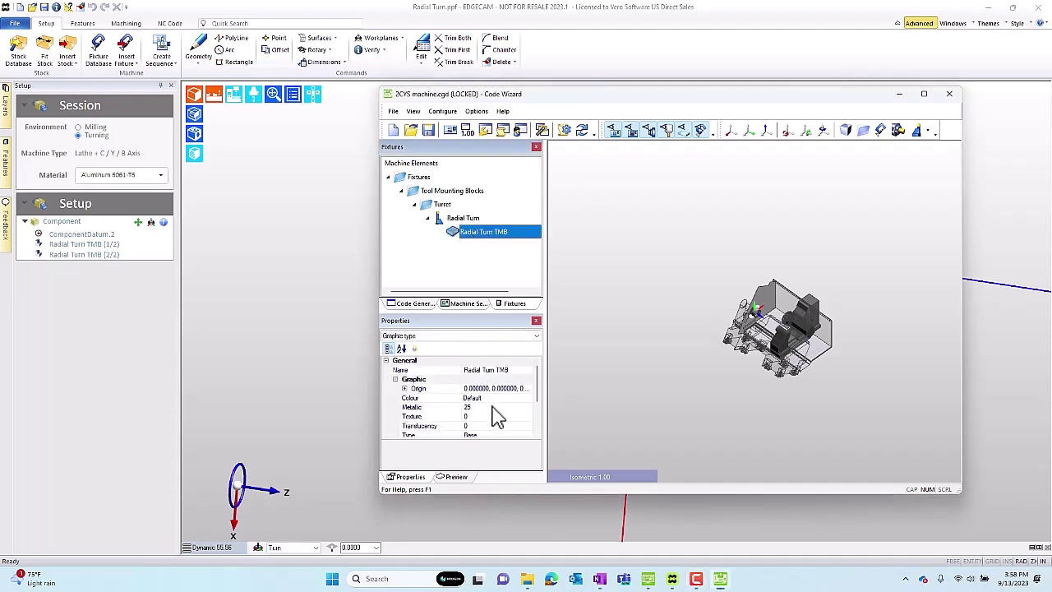
{"action": "scroll", "coordinate": [505, 433], "scroll_direction": "down", "scroll_amount": 1}
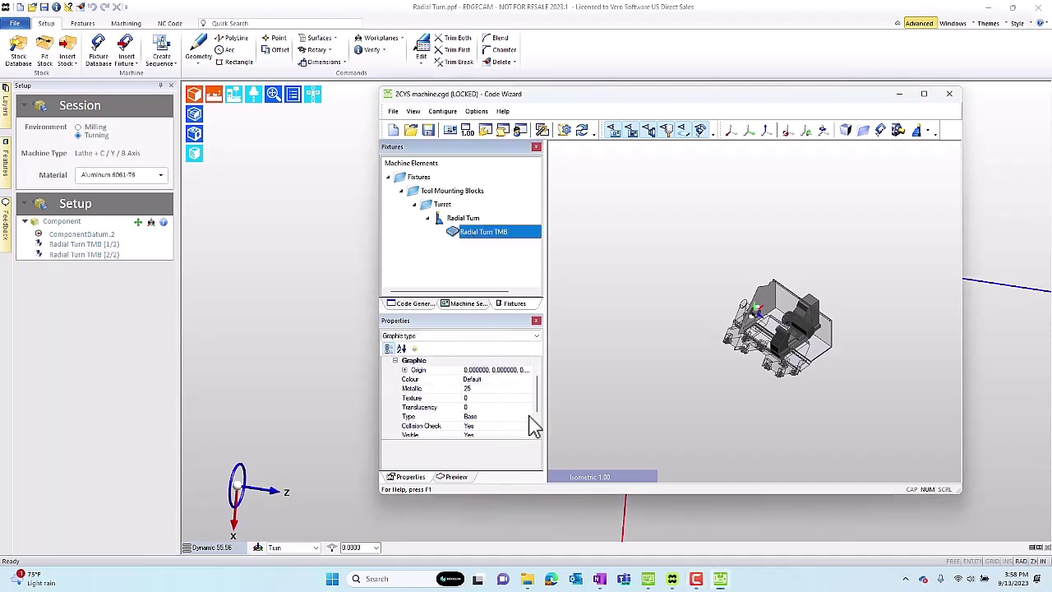
{"action": "left_click", "coordinate": [530, 418]}
{"action": "left_click", "coordinate": [526, 417]}
{"action": "left_click", "coordinate": [483, 427]}
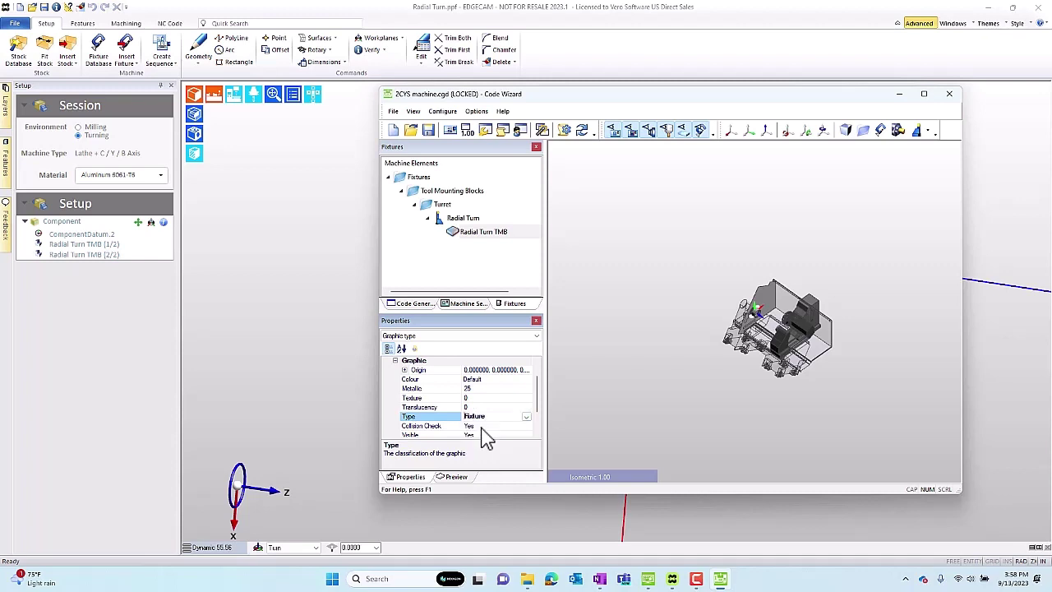
Preview and rotate the Radial Turn TMB mounting block graphic
{"action": "scroll", "coordinate": [473, 415], "scroll_direction": "up", "scroll_amount": 1}
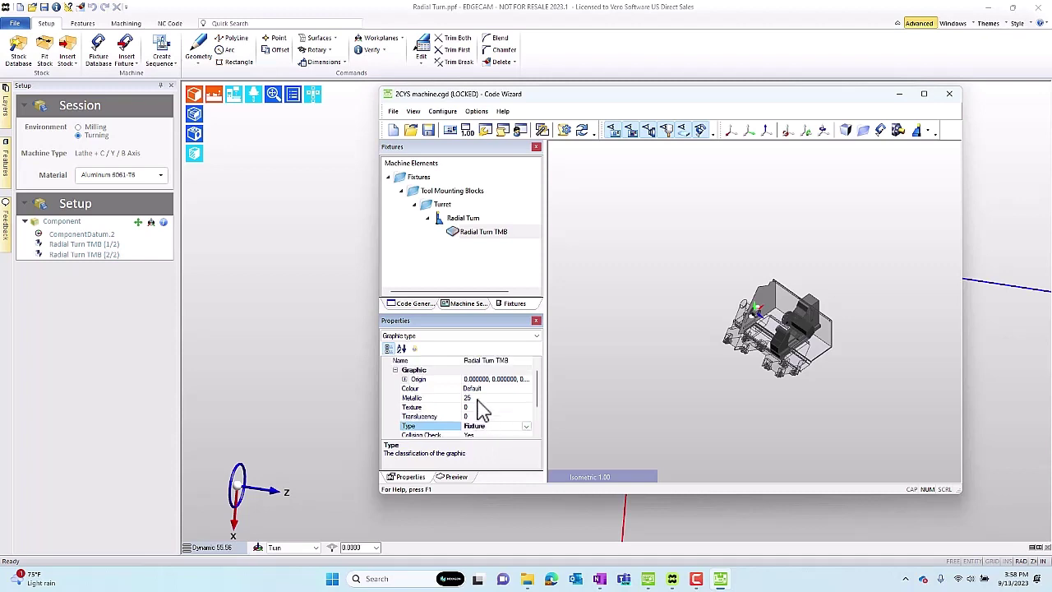
{"action": "left_click", "coordinate": [460, 478]}
{"action": "mouse_move", "coordinate": [479, 422]}
{"action": "left_mouse_down"}
{"action": "mouse_move", "coordinate": [467, 401]}
{"action": "mouse_move", "coordinate": [482, 419]}
{"action": "left_mouse_up"}
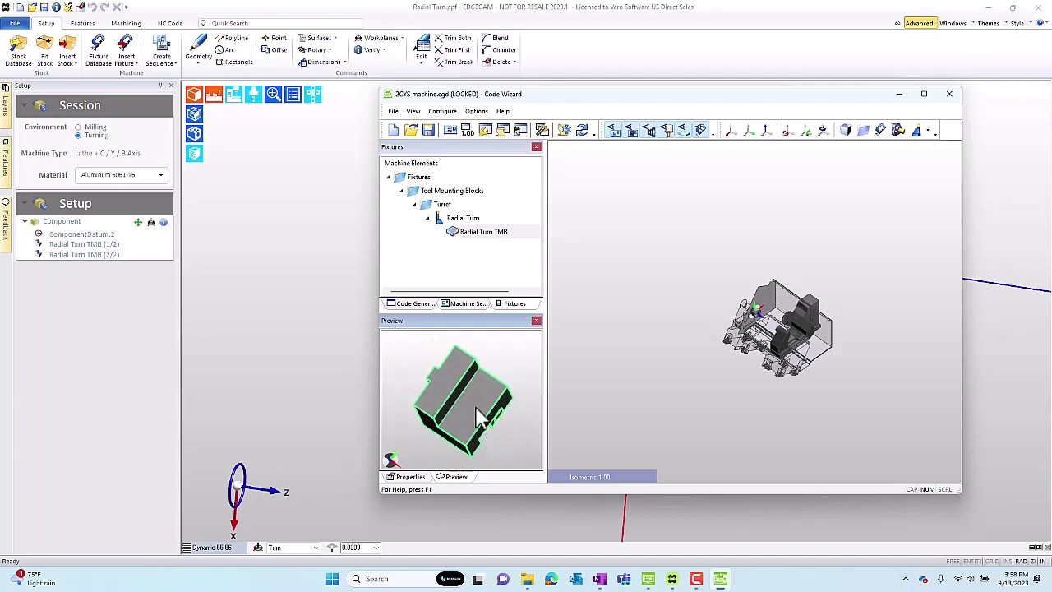
{"action": "left_click", "coordinate": [471, 277]}
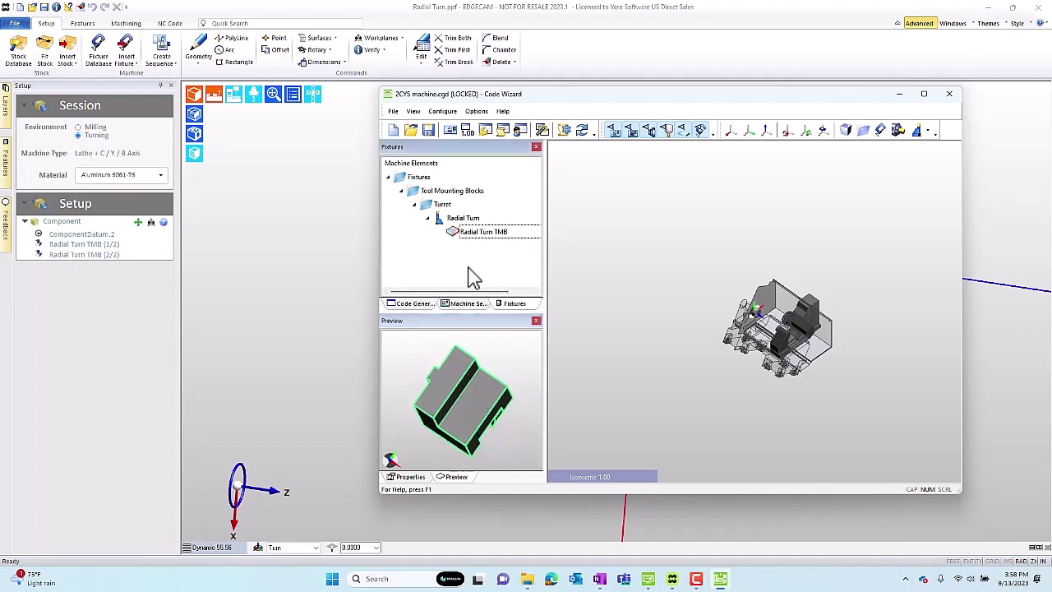
Add an Axial mounting block named Axial Fixed and assign it to turret Upper 1
{"action": "left_click", "coordinate": [443, 205]}
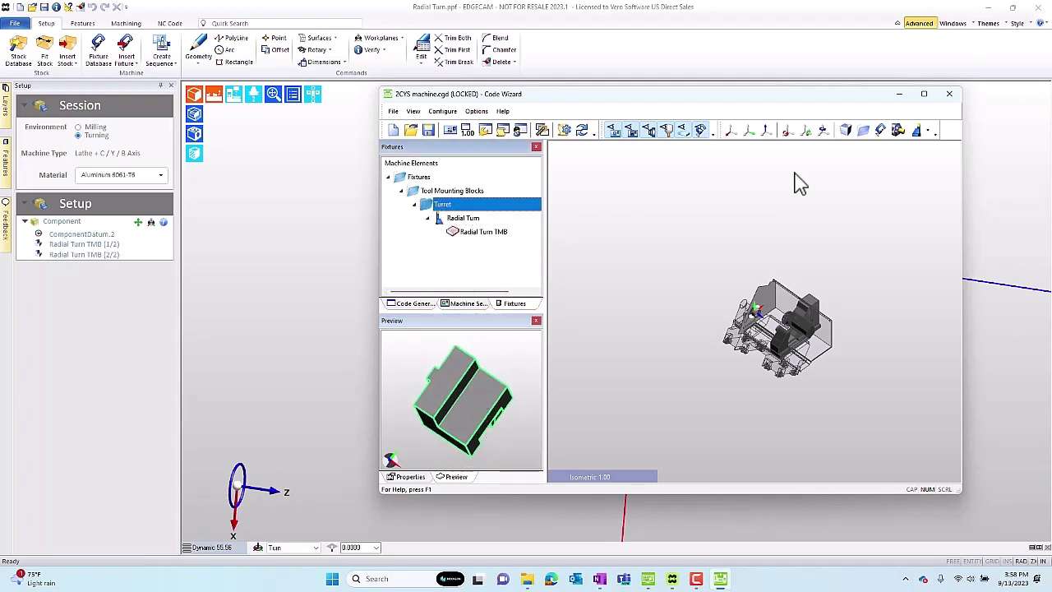
{"action": "left_click", "coordinate": [927, 133]}
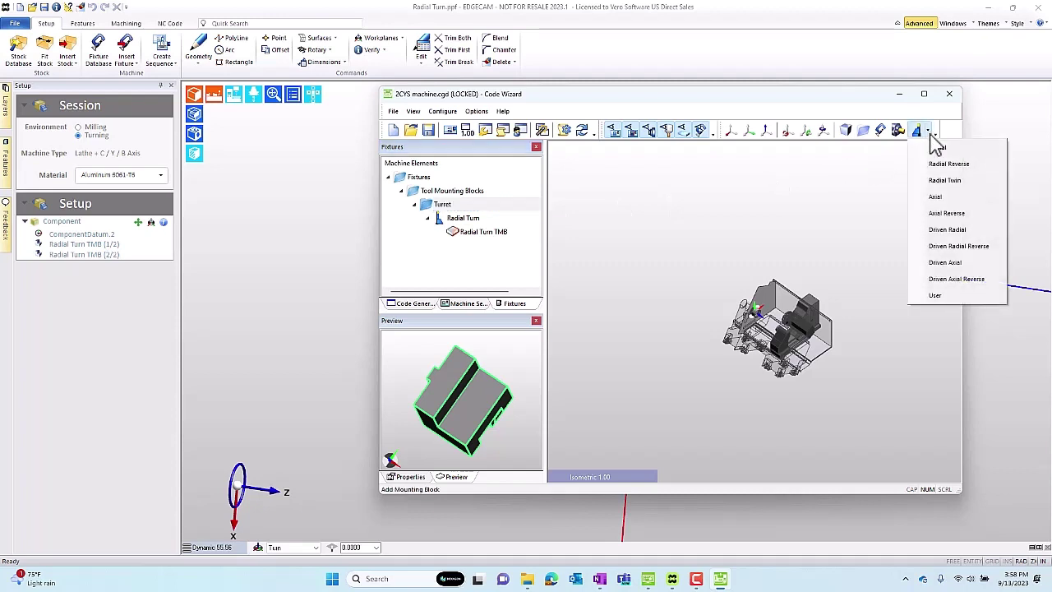
{"action": "left_click", "coordinate": [937, 198]}
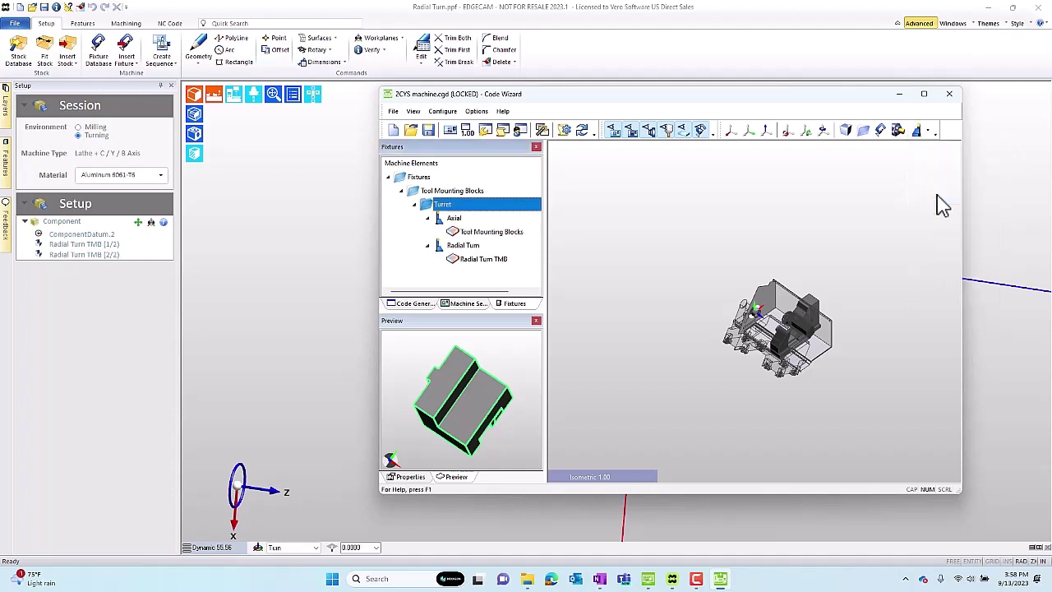
{"action": "left_click", "coordinate": [453, 218]}
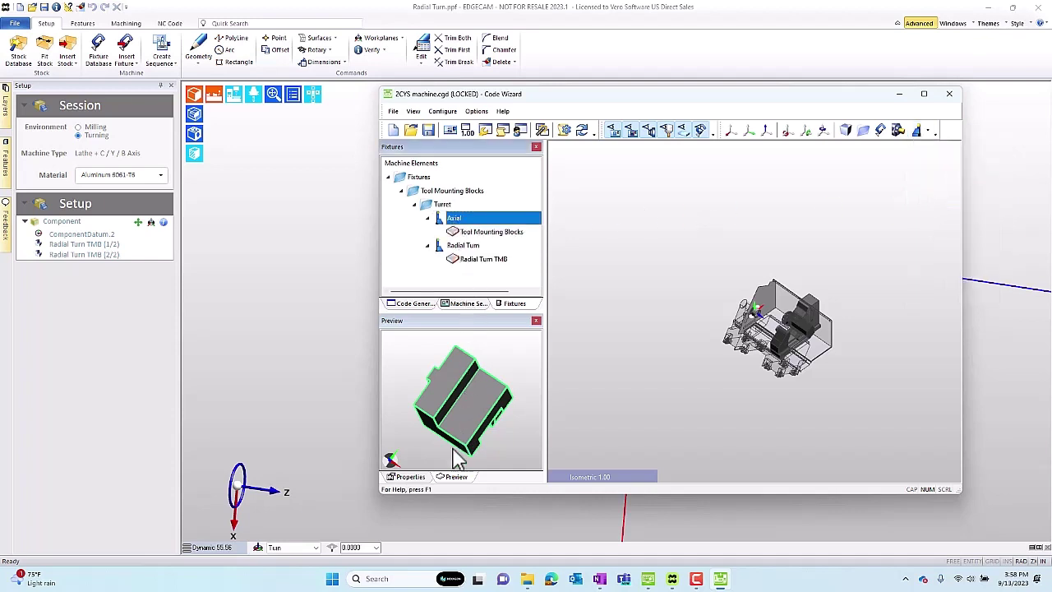
{"action": "left_click", "coordinate": [408, 478]}
{"action": "left_click", "coordinate": [487, 370]}
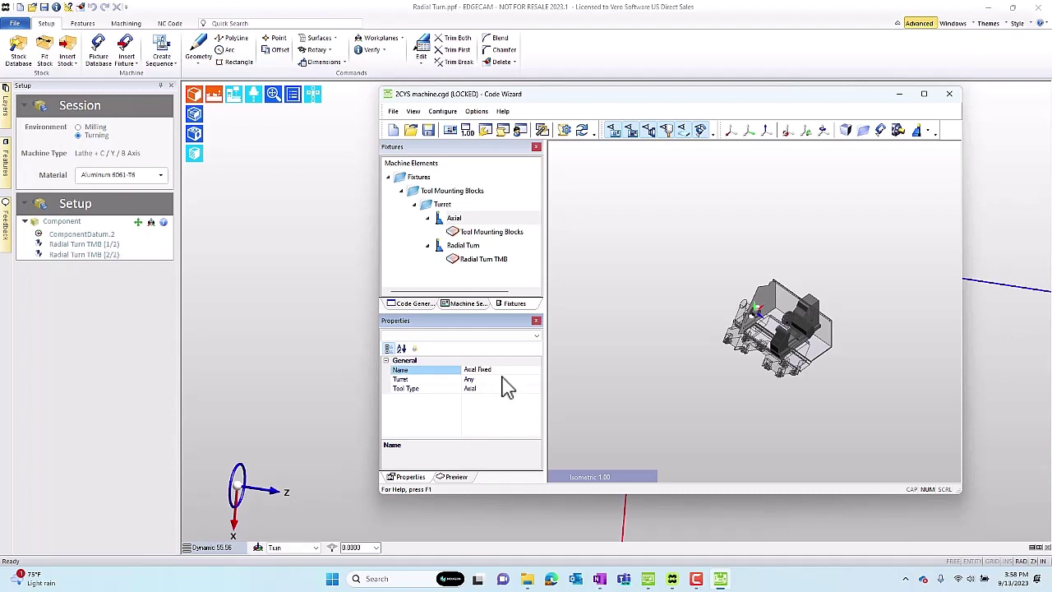
{"action": "left_click", "coordinate": [503, 379]}
{"action": "left_click", "coordinate": [535, 380]}
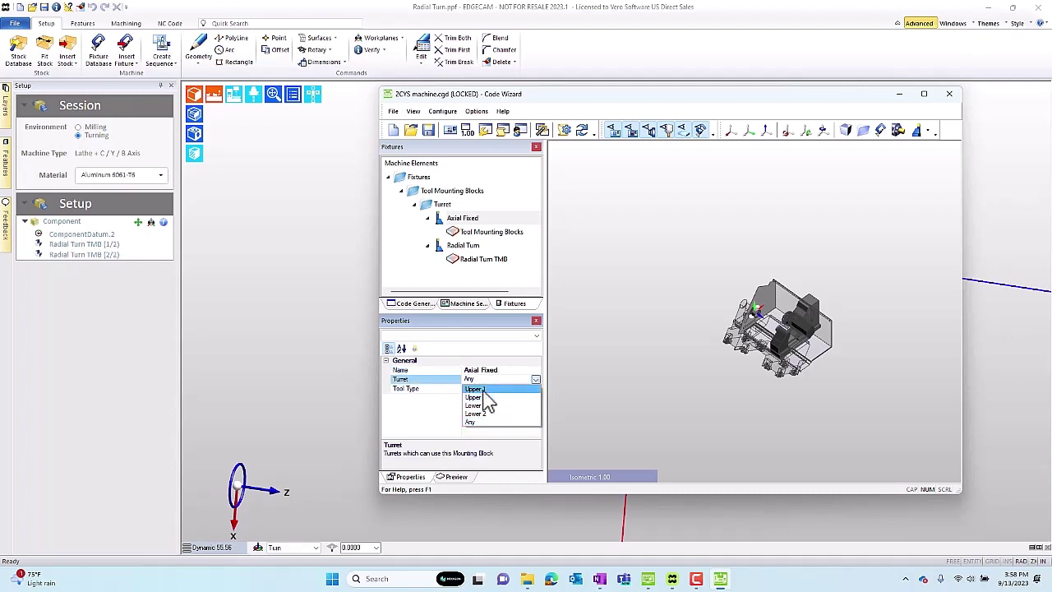
{"action": "left_click", "coordinate": [485, 390]}
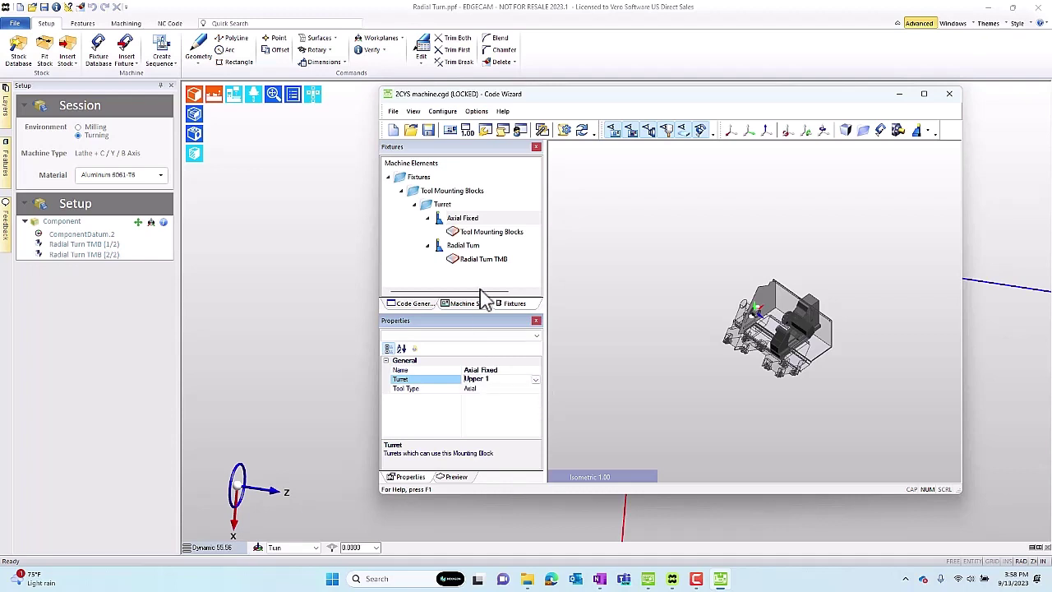
Delete the leftover Tool Mounting Blocks graphic under Axial Fixed
{"action": "left_click", "coordinate": [489, 232]}
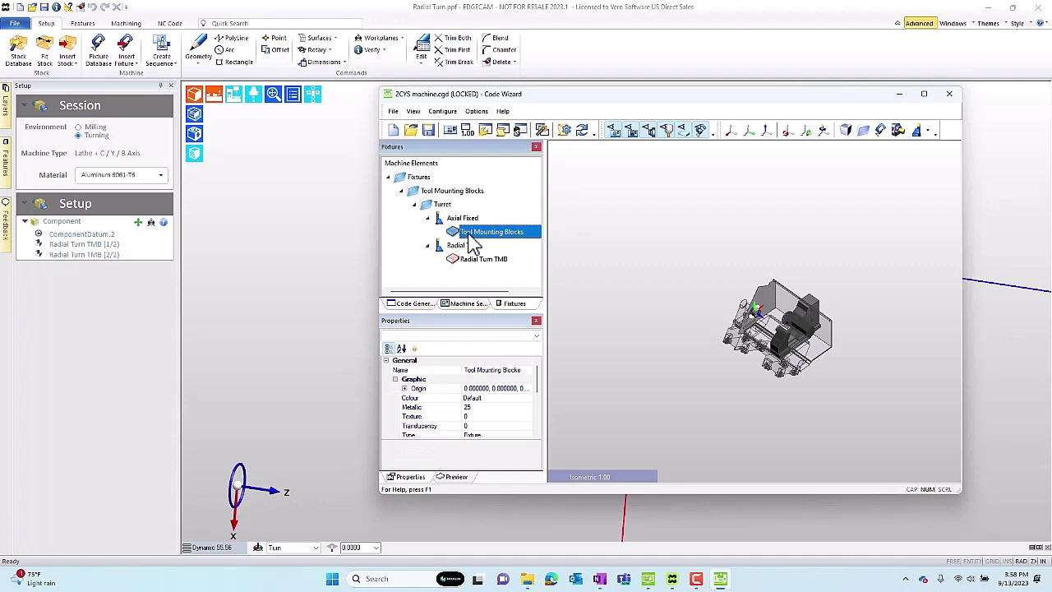
{"action": "key", "text": "Delete"}
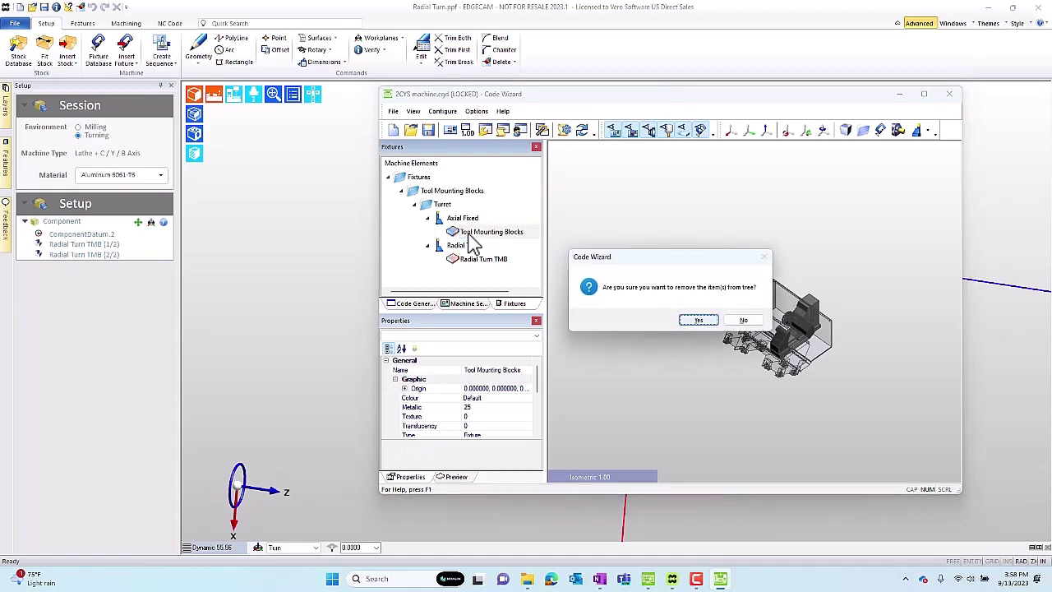
{"action": "key", "text": "Return"}
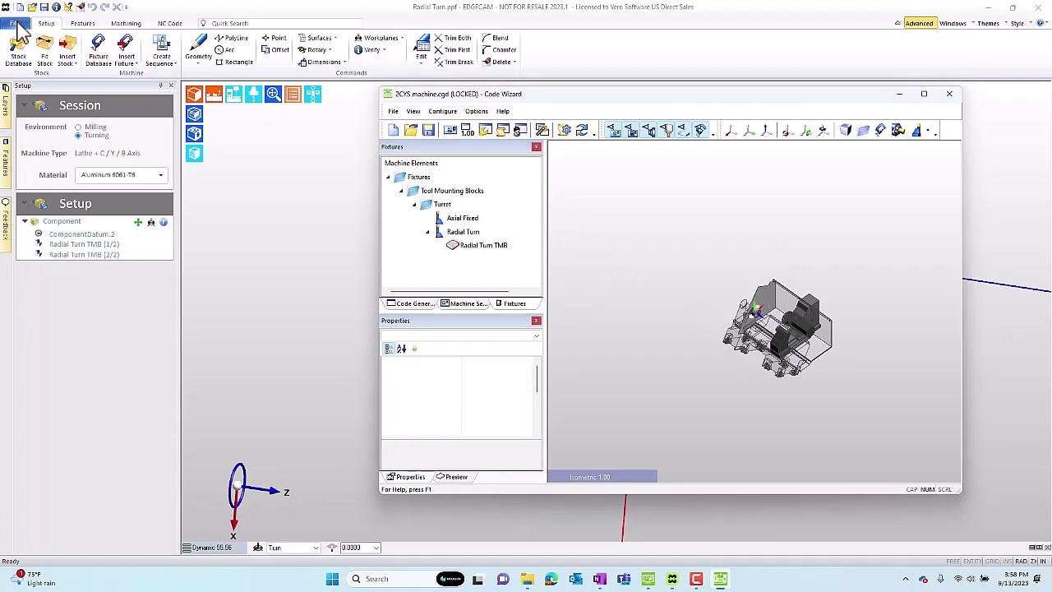
Open Axial Fixed.ppf, set the Front Turn view and orbit to an oblique view
{"action": "left_click", "coordinate": [16, 24]}
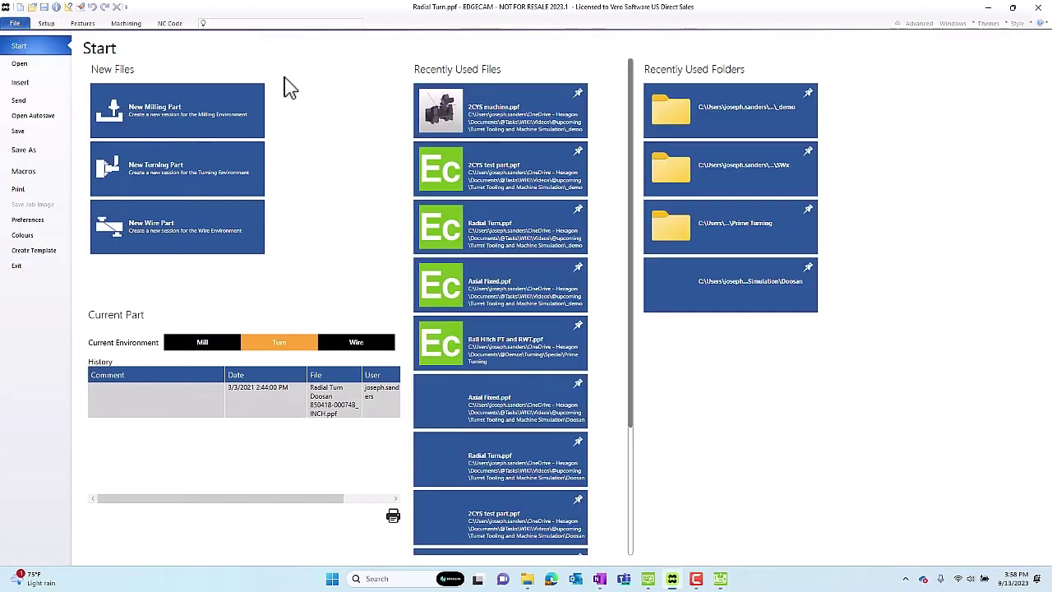
{"action": "left_click", "coordinate": [505, 298]}
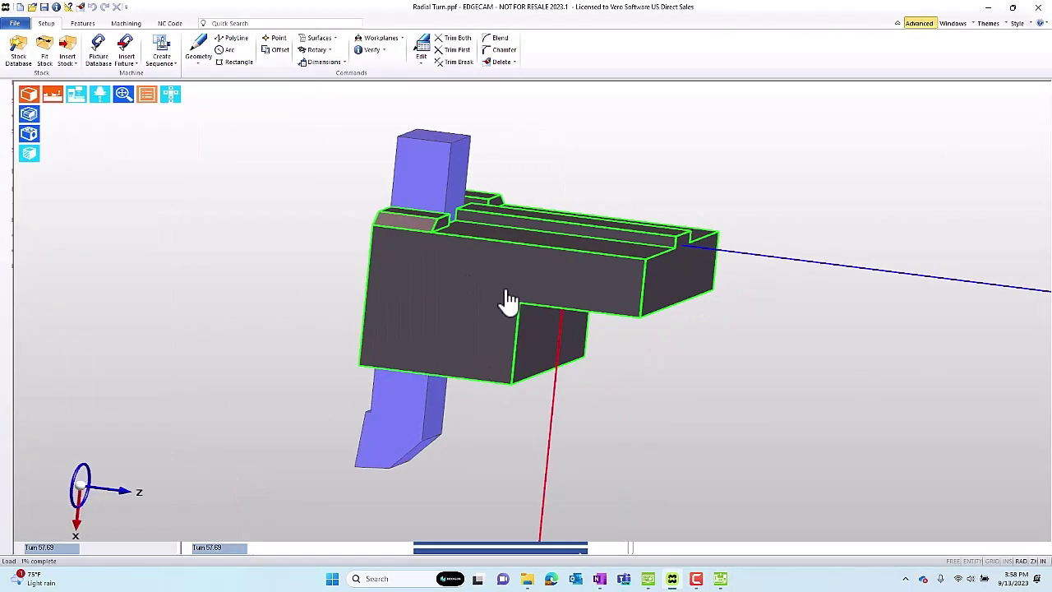
{"action": "left_click", "coordinate": [215, 547]}
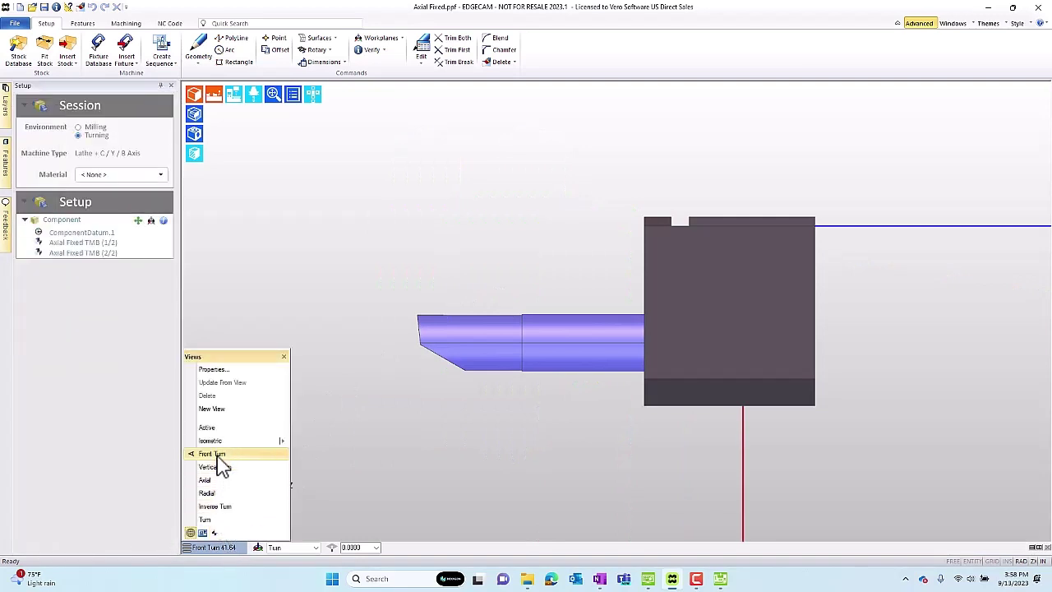
{"action": "left_click", "coordinate": [219, 458]}
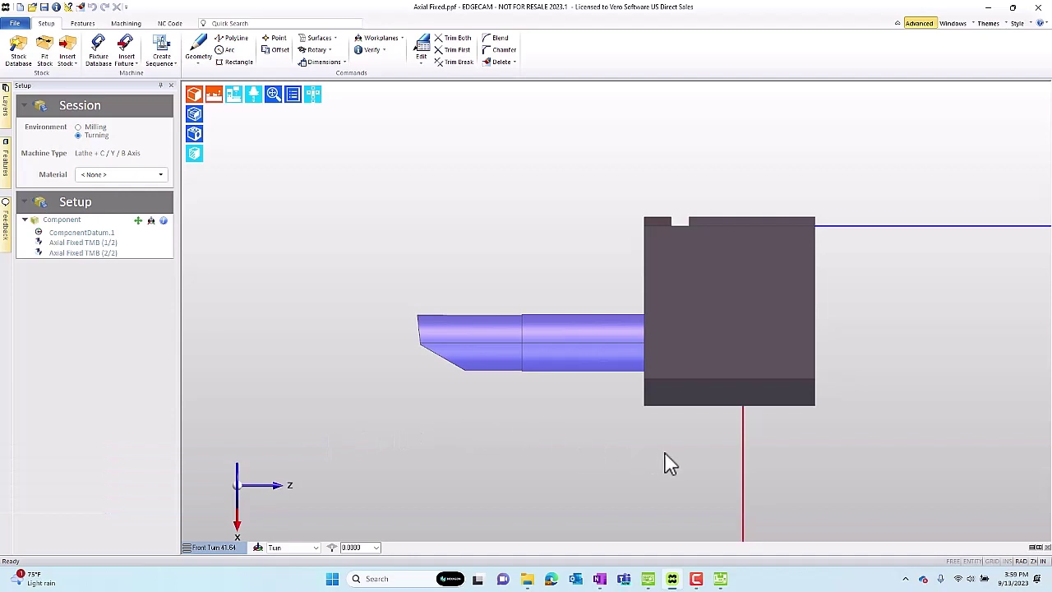
{"action": "middle_click_drag", "start_coordinate": [664, 462], "coordinate": [683, 485]}
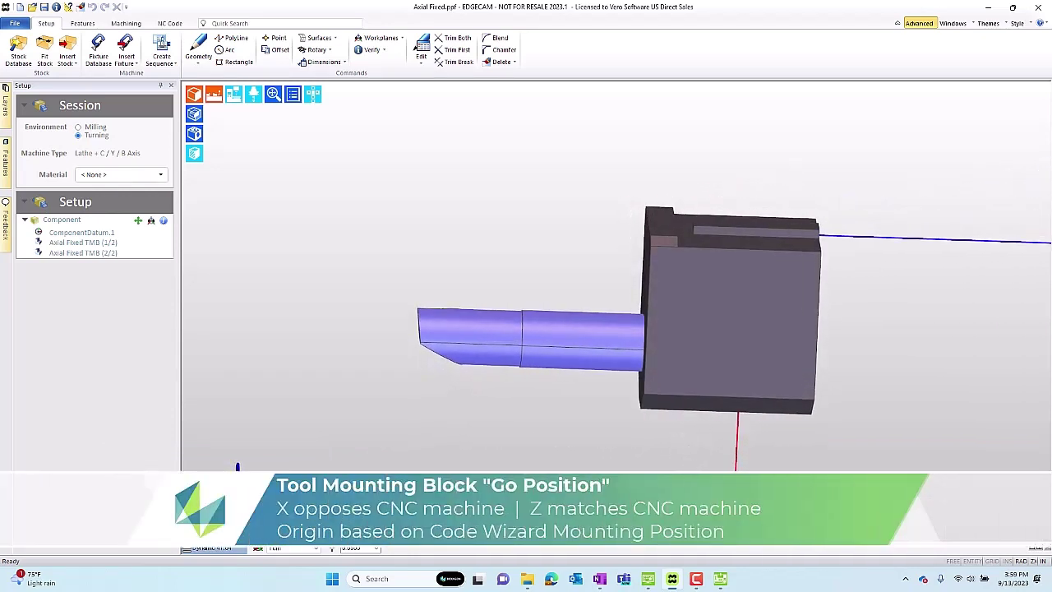
{"action": "middle_click_drag", "start_coordinate": [929, 407], "coordinate": [778, 265]}
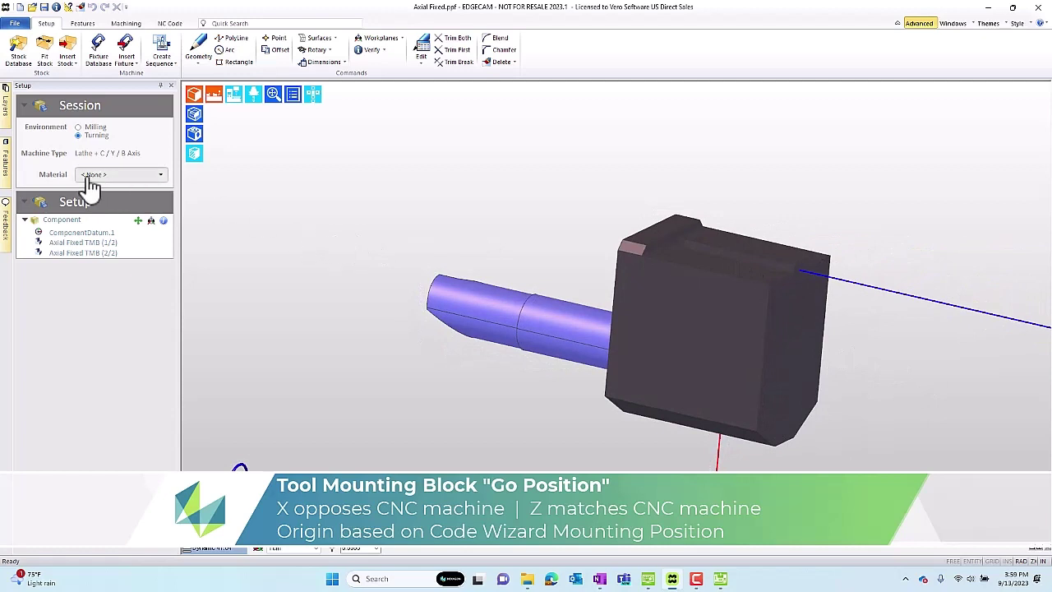
Output the Axial Fixed TMB (2/2) feature as a model
{"action": "left_click", "coordinate": [9, 169]}
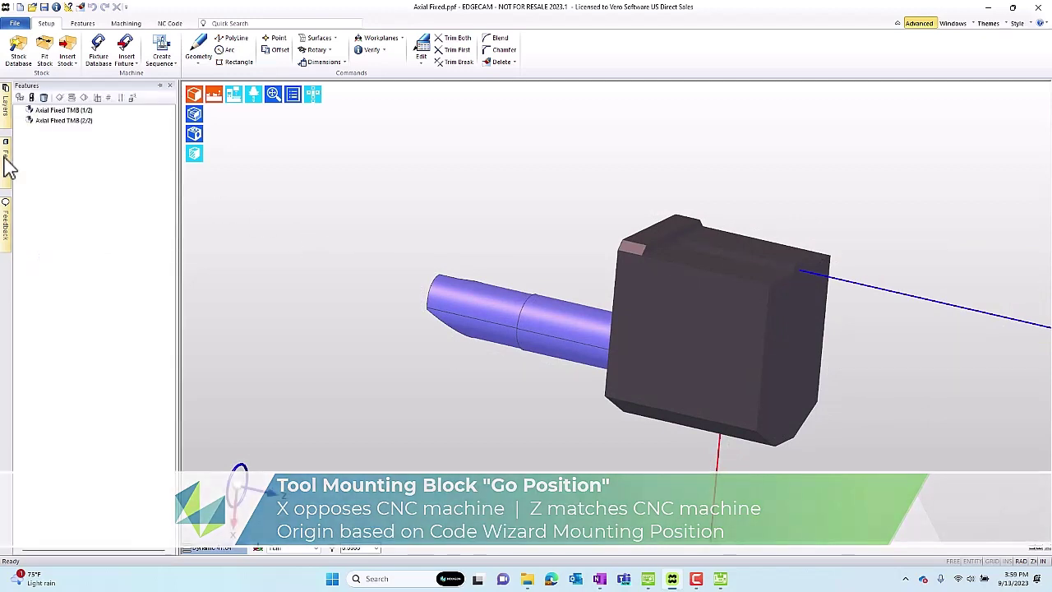
{"action": "left_click", "coordinate": [38, 126]}
{"action": "right_click", "coordinate": [41, 125]}
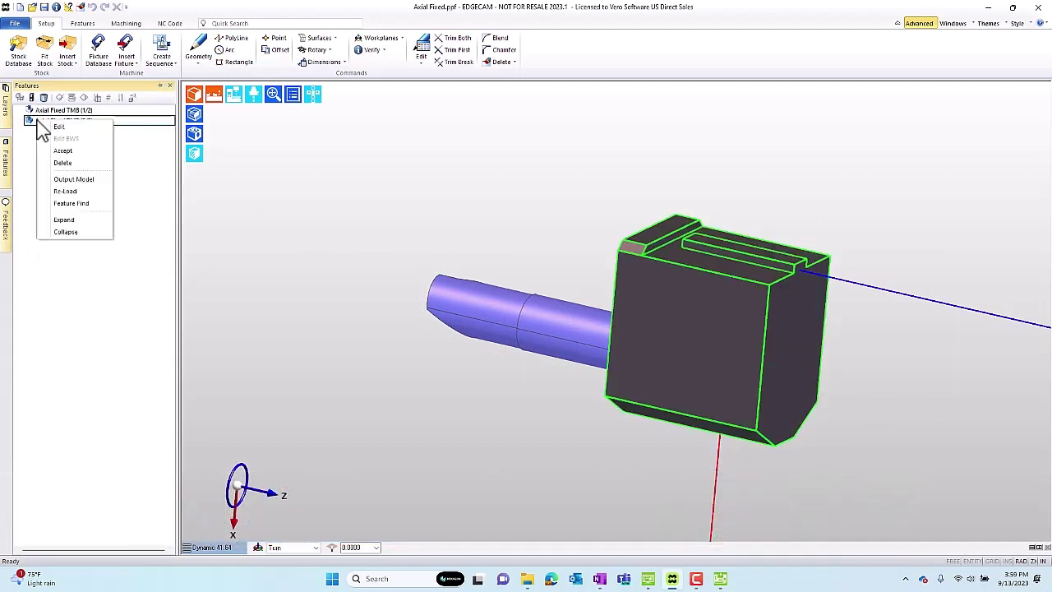
{"action": "left_click", "coordinate": [78, 181]}
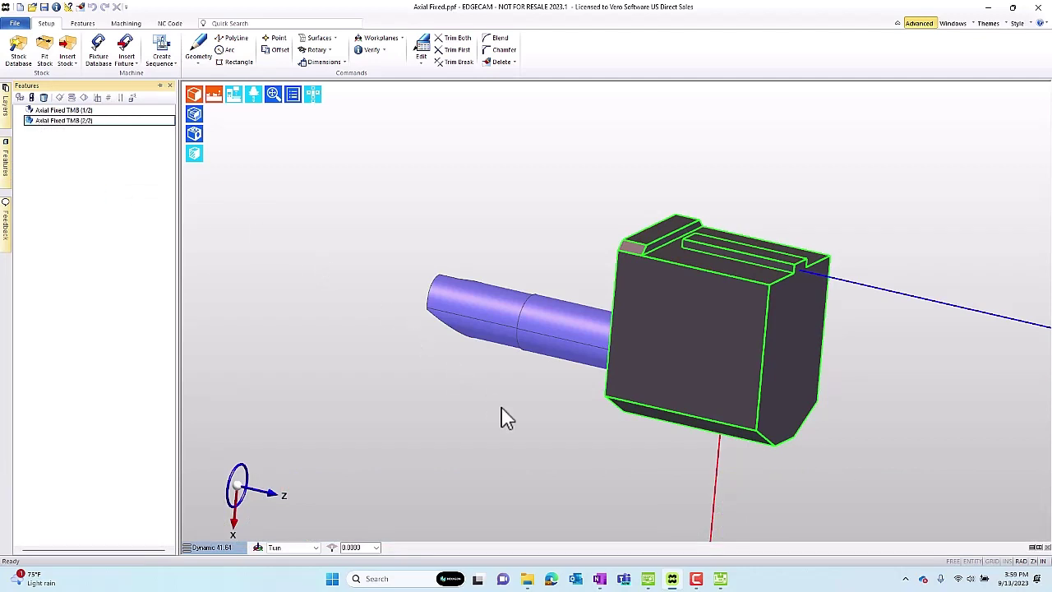
In Code Wizard, paste the block model under the Axial Fixed mounting block
{"action": "left_click", "coordinate": [720, 580]}
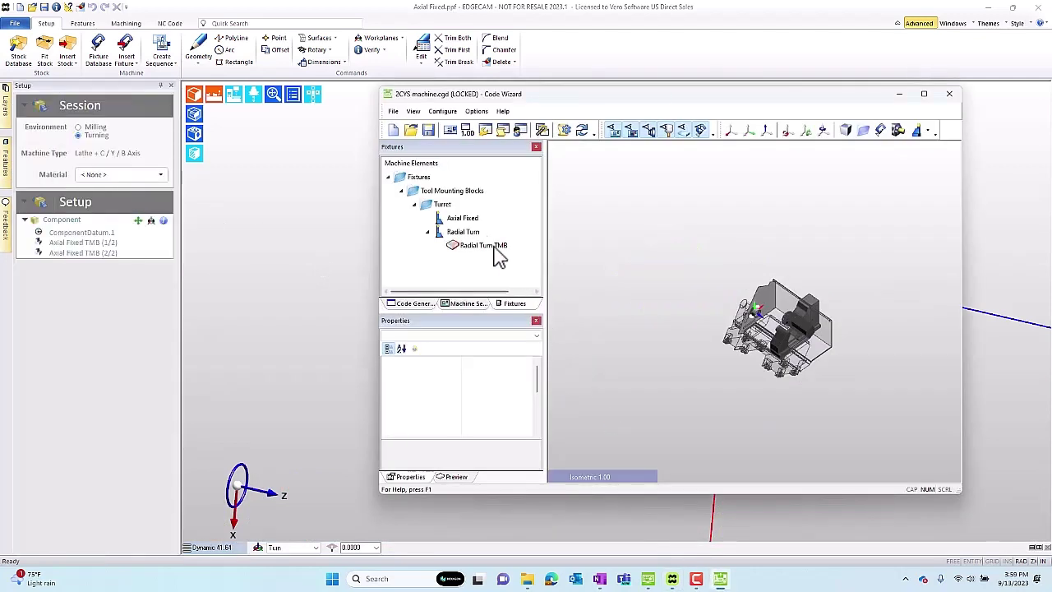
{"action": "left_click", "coordinate": [464, 220]}
{"action": "right_click", "coordinate": [467, 228]}
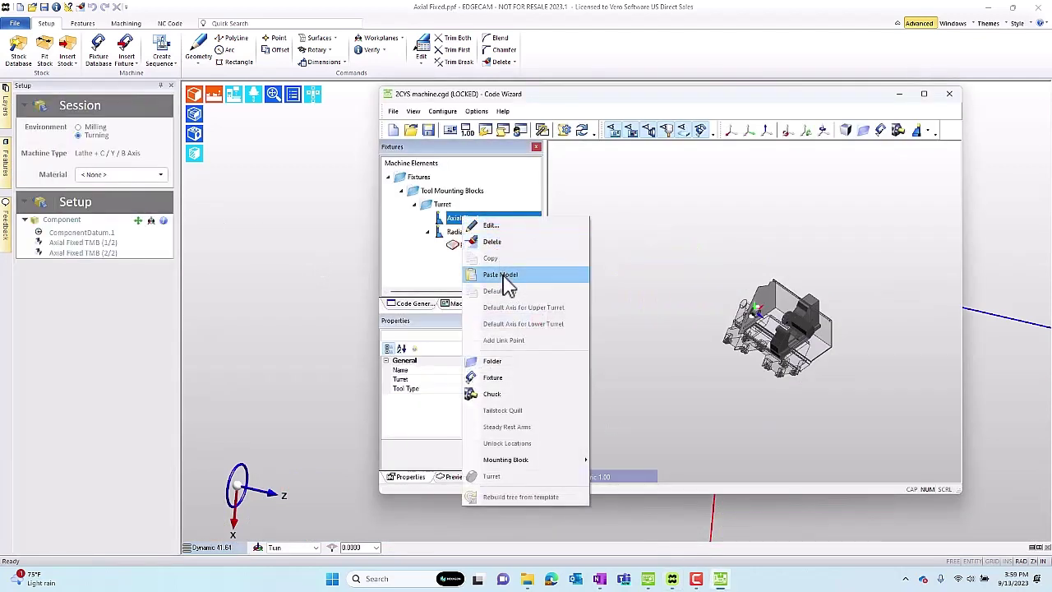
{"action": "left_click", "coordinate": [505, 279]}
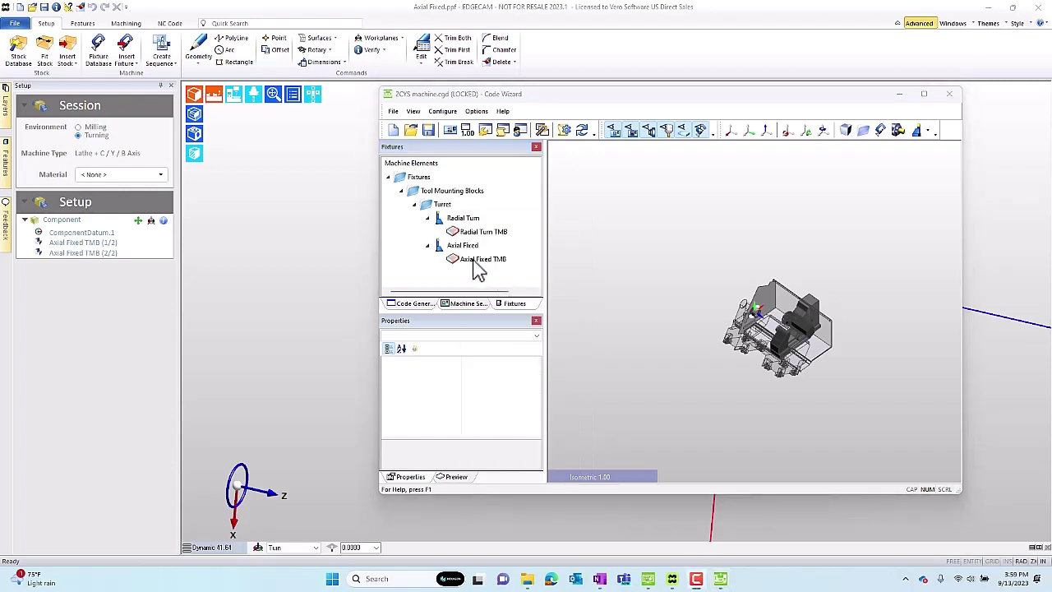
Set the Axial Fixed TMB graphic's Type to Fixture and check it in the preview
{"action": "left_click", "coordinate": [481, 260]}
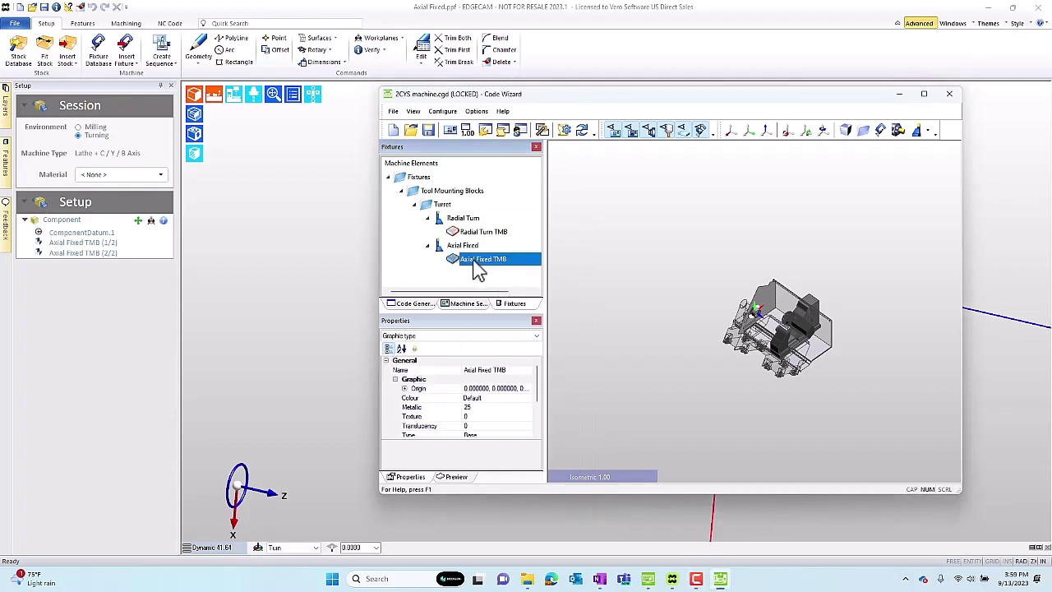
{"action": "scroll", "coordinate": [488, 435], "scroll_direction": "down", "scroll_amount": 1}
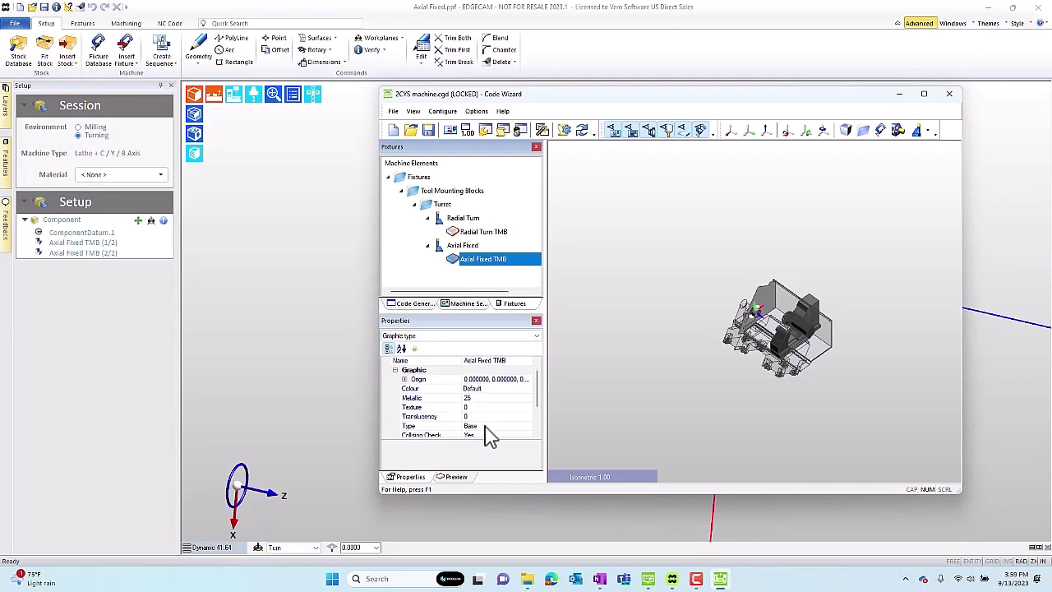
{"action": "left_click", "coordinate": [498, 426]}
{"action": "left_click", "coordinate": [526, 427]}
{"action": "left_click", "coordinate": [484, 437]}
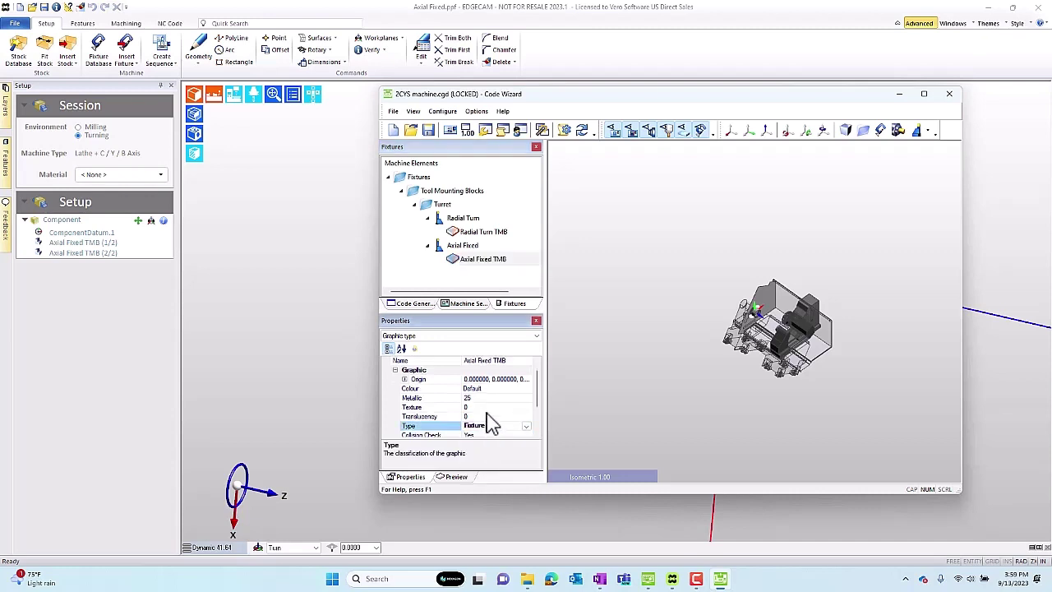
{"action": "scroll", "coordinate": [486, 415], "scroll_direction": "down", "scroll_amount": 1}
{"action": "left_click", "coordinate": [456, 478]}
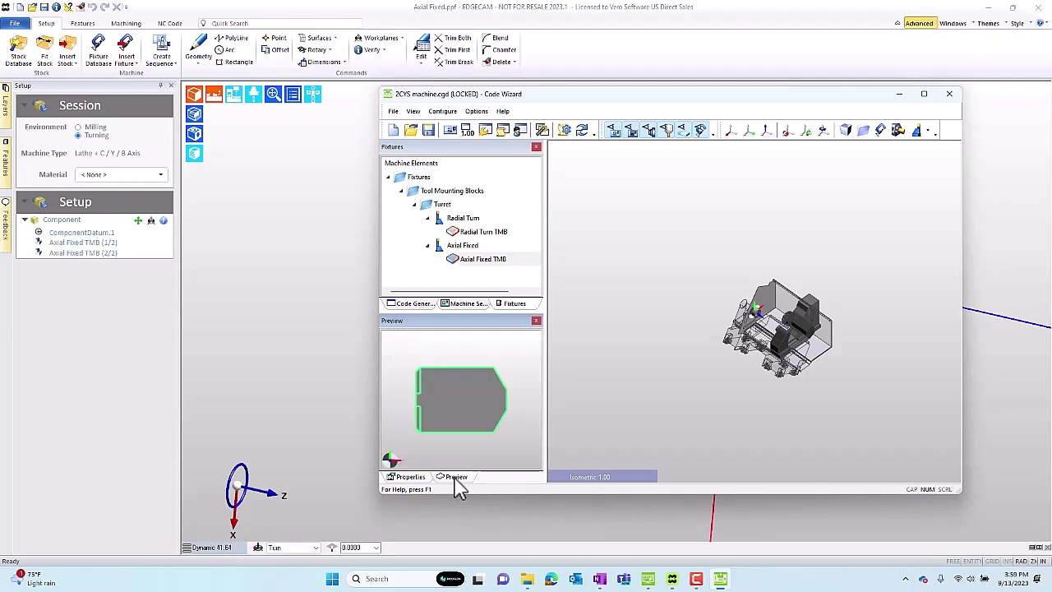
{"action": "left_click_drag", "start_coordinate": [488, 446], "coordinate": [501, 419]}
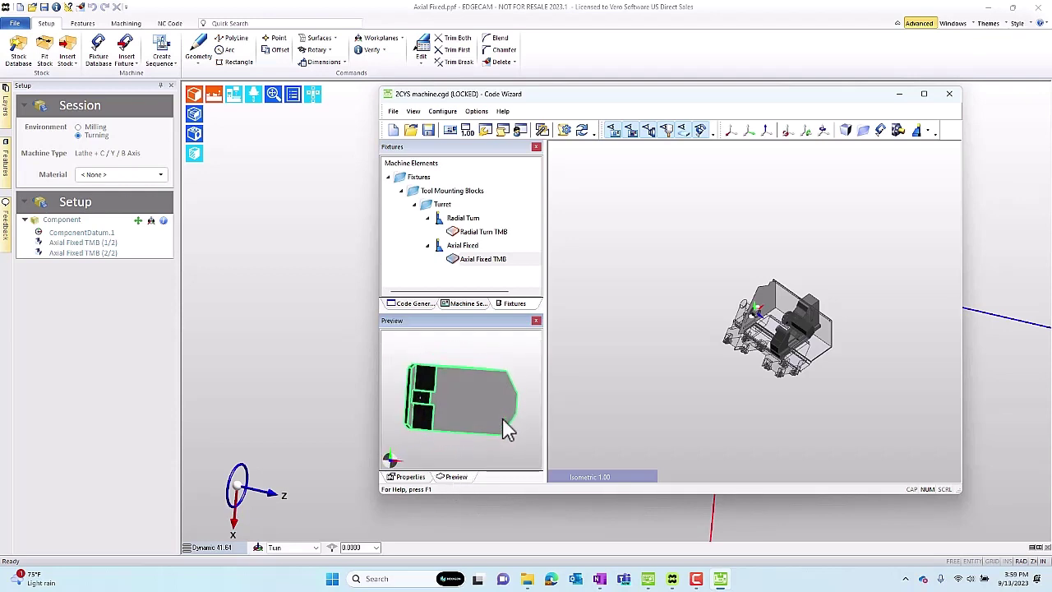
Save and compile the 2CYS machine configuration, then return to EDGECAM
{"action": "left_click", "coordinate": [430, 134]}
{"action": "left_click", "coordinate": [564, 135]}
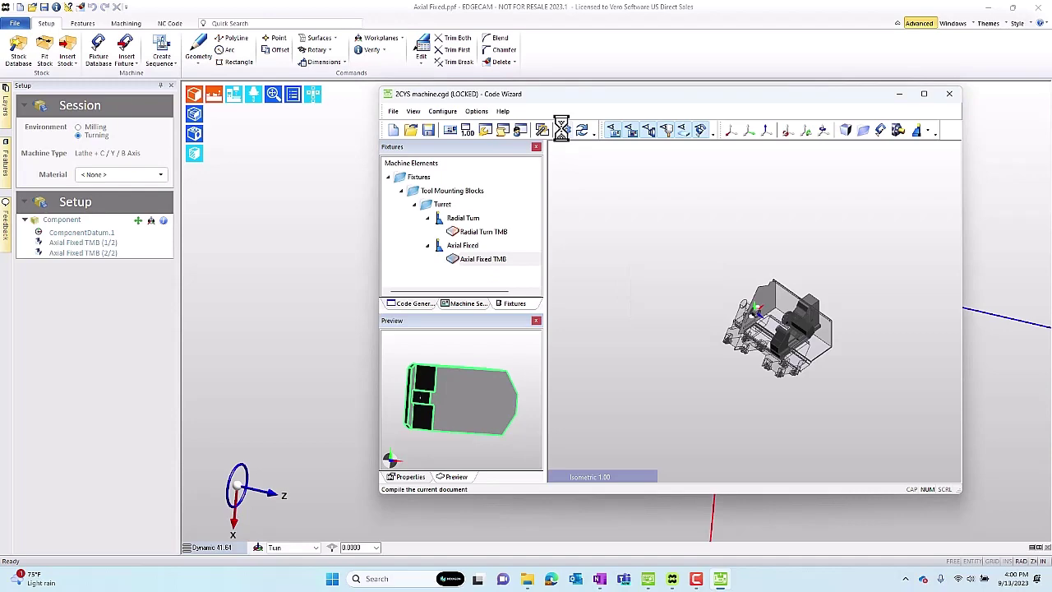
{"action": "left_click", "coordinate": [287, 176]}
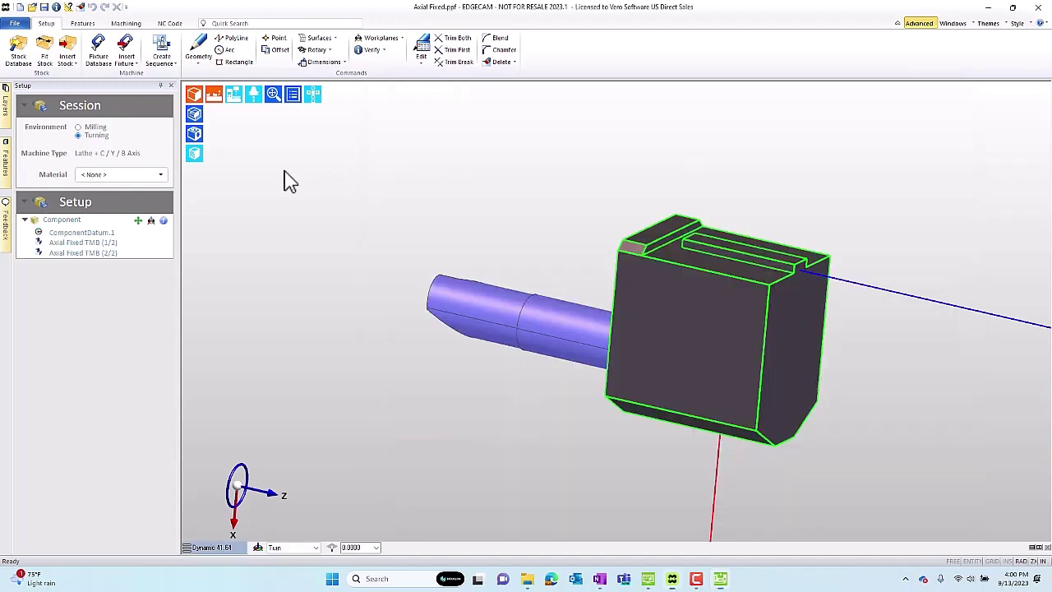
Reopen the 2CYS test part and show its machining sequence
{"action": "left_click", "coordinate": [14, 24]}
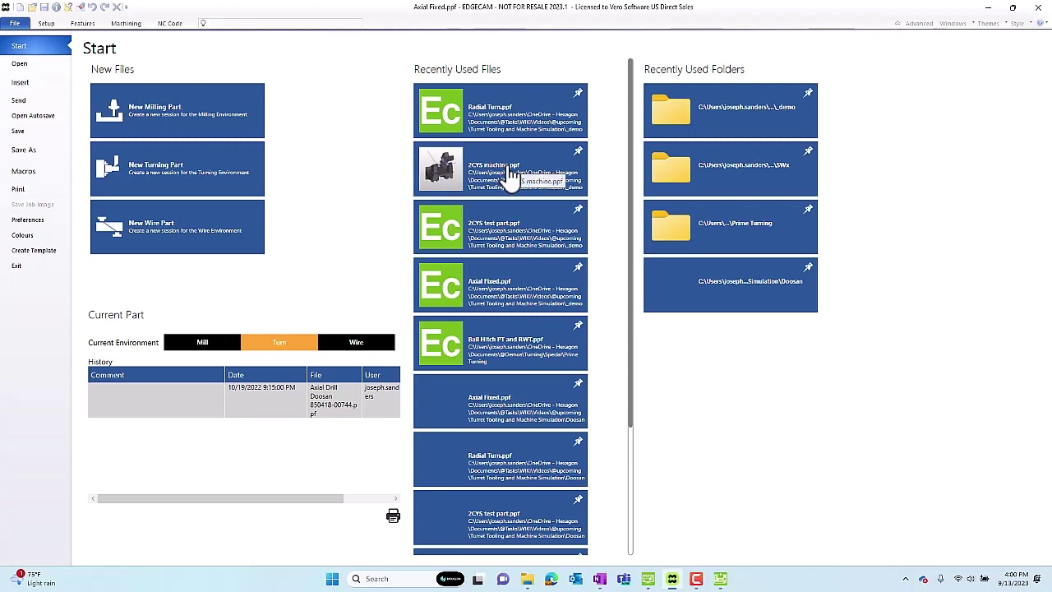
{"action": "left_click", "coordinate": [509, 233]}
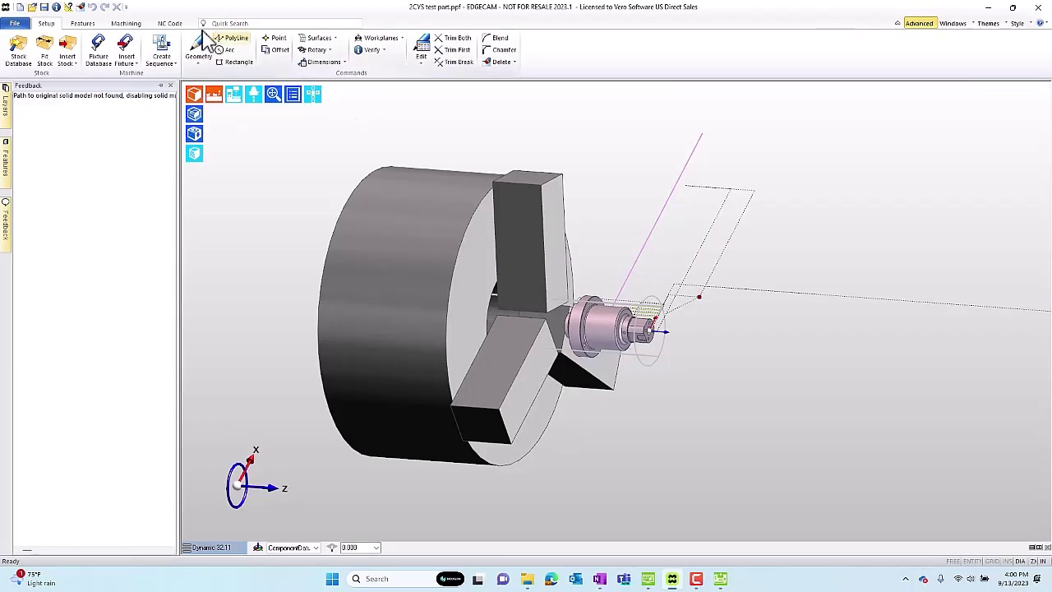
{"action": "left_click", "coordinate": [125, 23]}
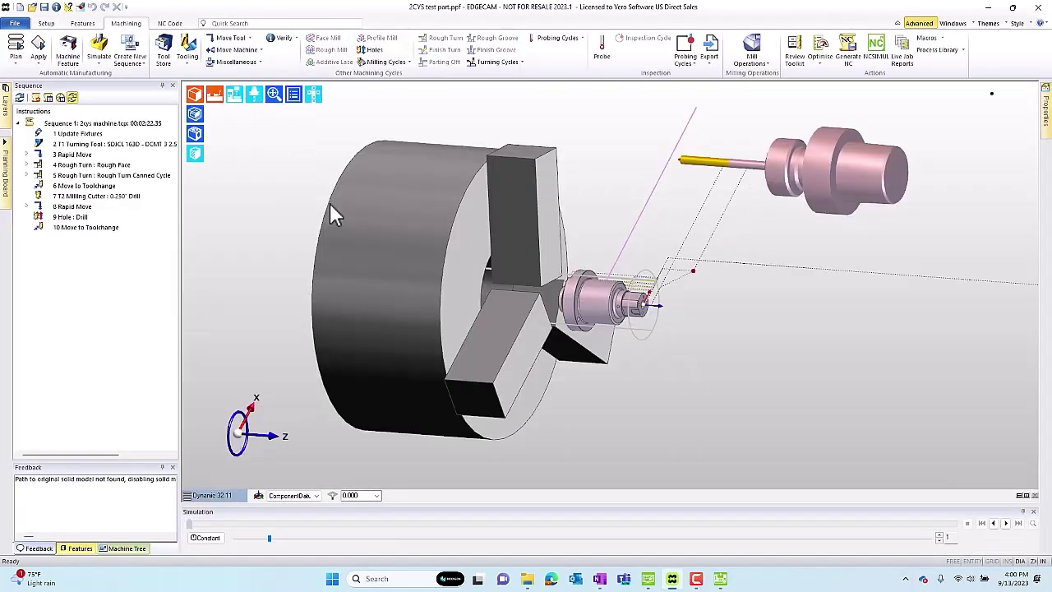
Show the Machine Tree and reload the machine to pick up the updated graphics
{"action": "left_click", "coordinate": [134, 549]}
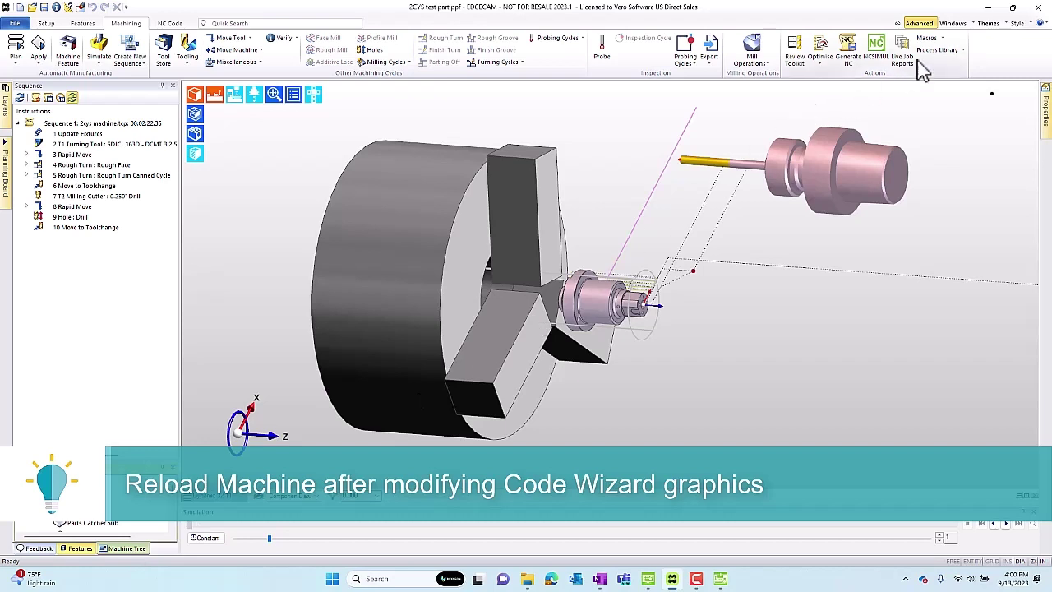
{"action": "left_click", "coordinate": [966, 26]}
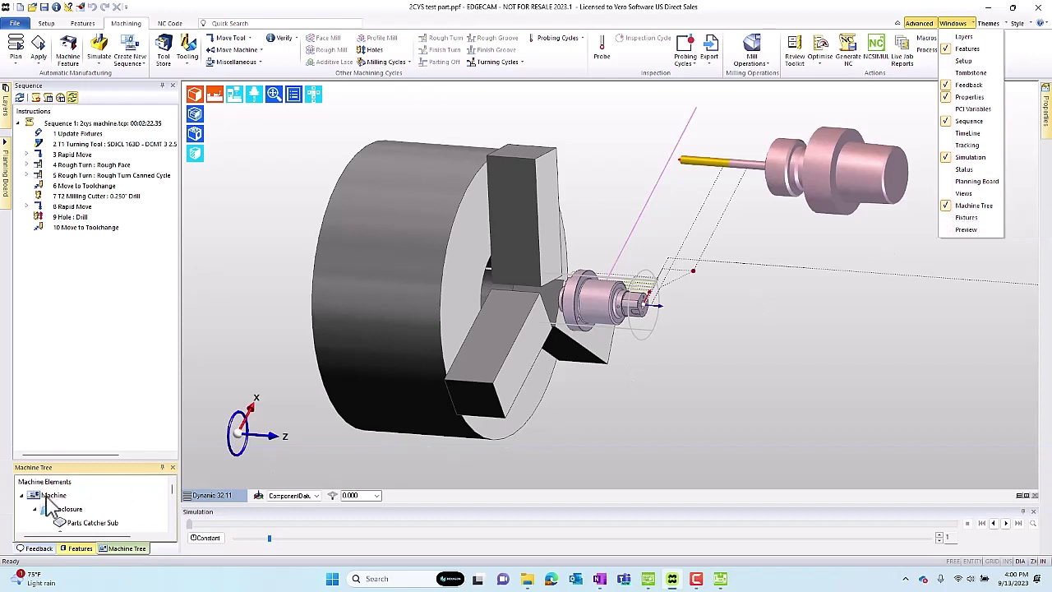
{"action": "right_click", "coordinate": [52, 496]}
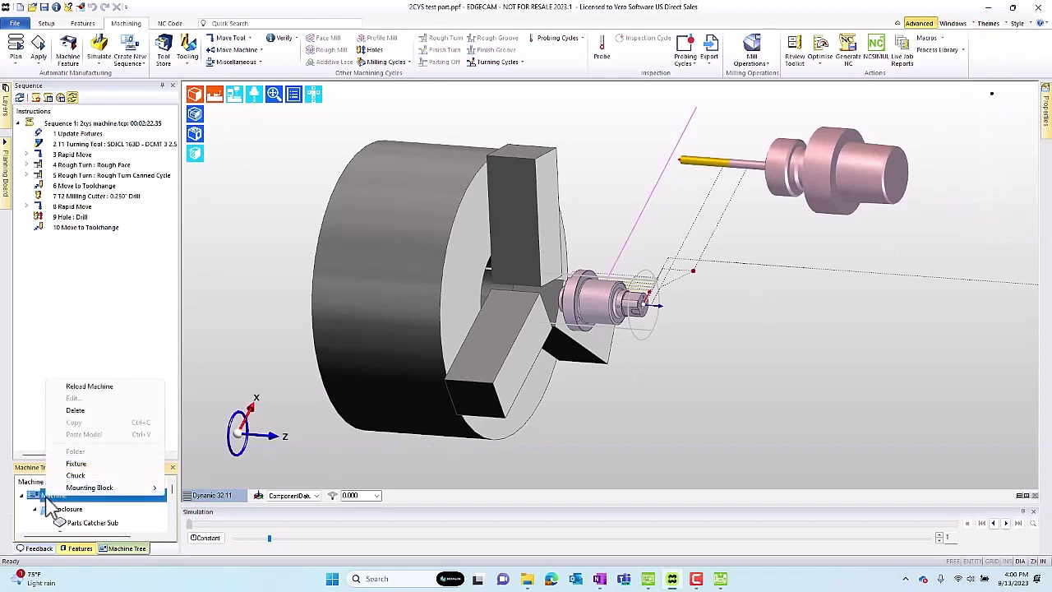
{"action": "left_click", "coordinate": [79, 387]}
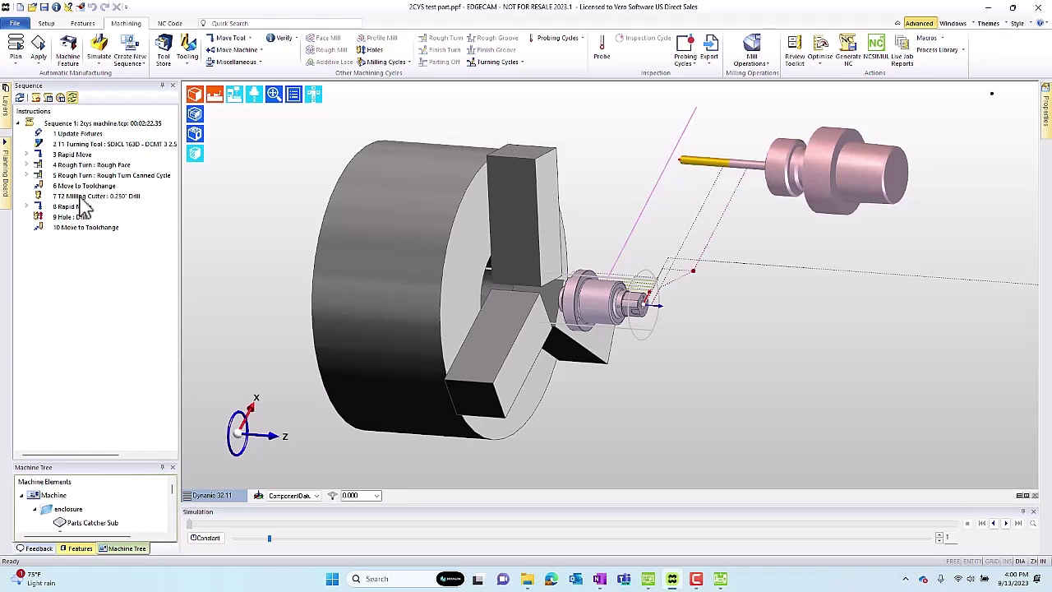
Edit the T1 and T2 tool instructions, giving the T1 turning tool a Radial Turn mounting block
{"action": "double_click", "coordinate": [83, 147]}
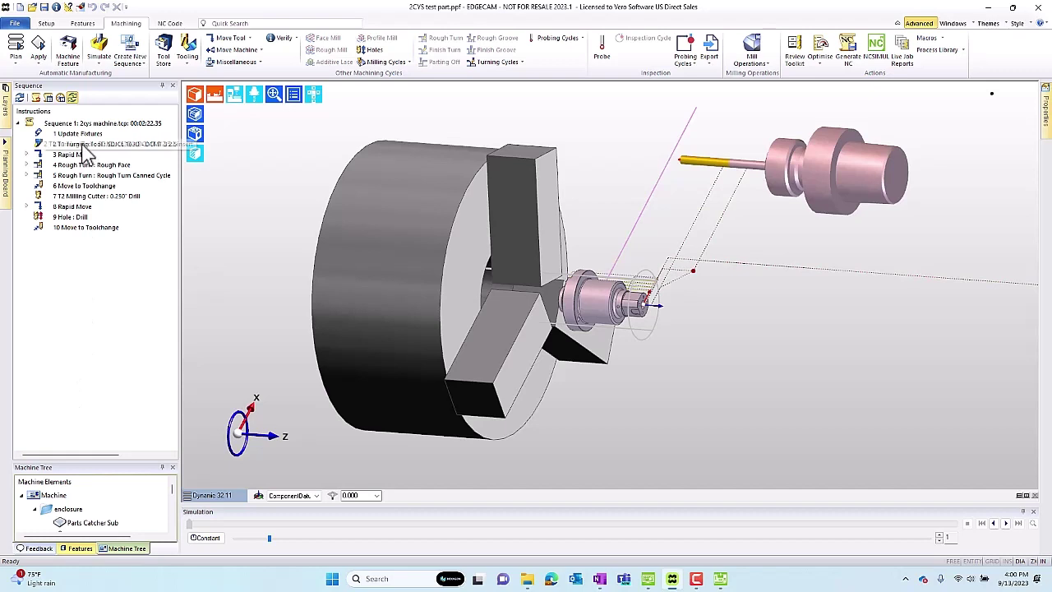
{"action": "left_click", "coordinate": [87, 198], "text": "ctrl"}
{"action": "right_click", "coordinate": [87, 198]}
{"action": "left_click", "coordinate": [108, 207]}
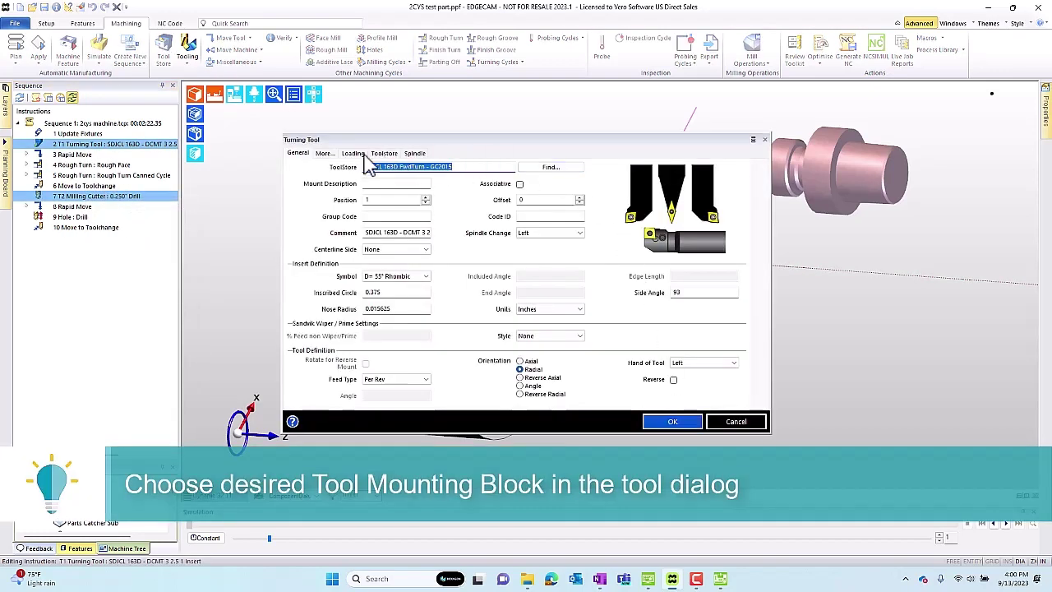
{"action": "left_click", "coordinate": [383, 153]}
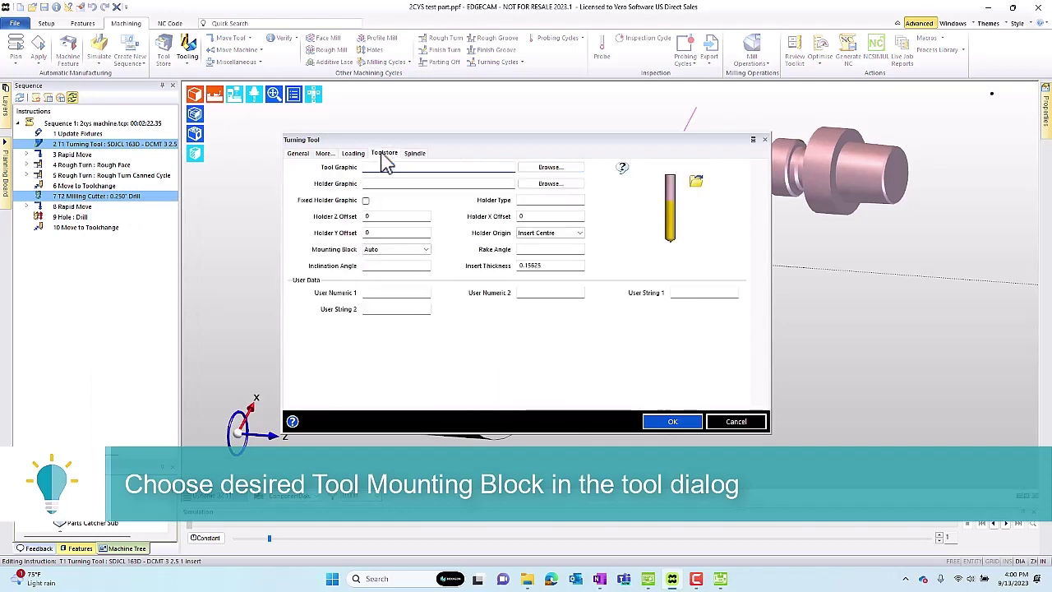
{"action": "left_click", "coordinate": [426, 250]}
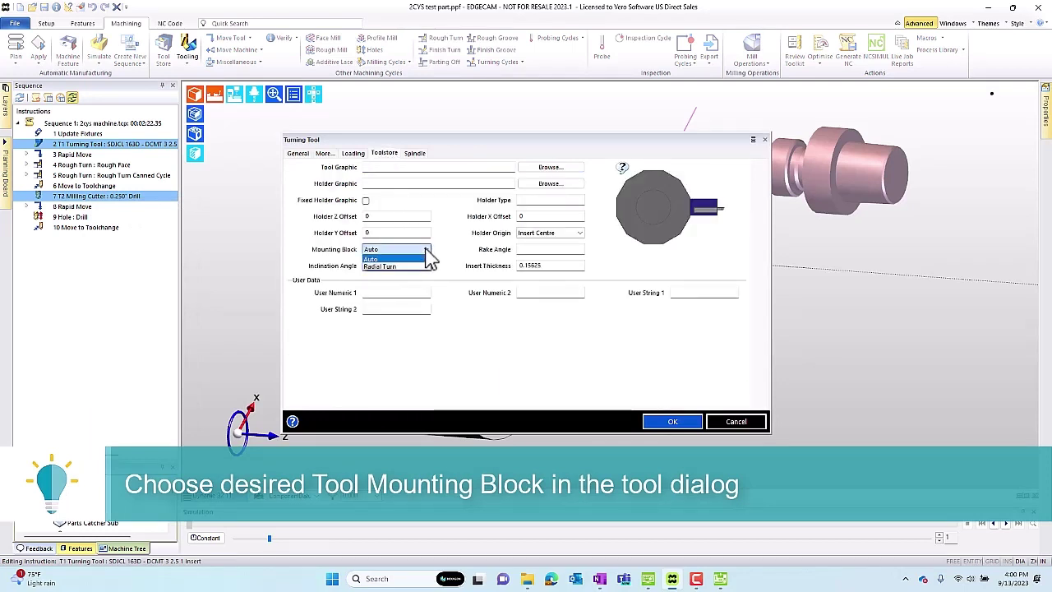
{"action": "left_click", "coordinate": [386, 267]}
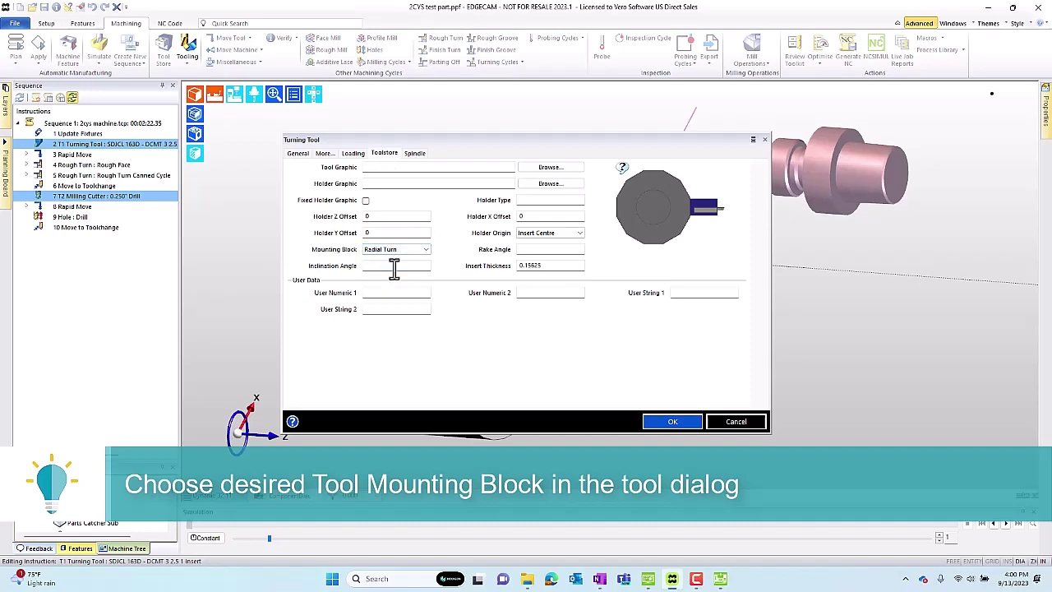
{"action": "left_click", "coordinate": [672, 423]}
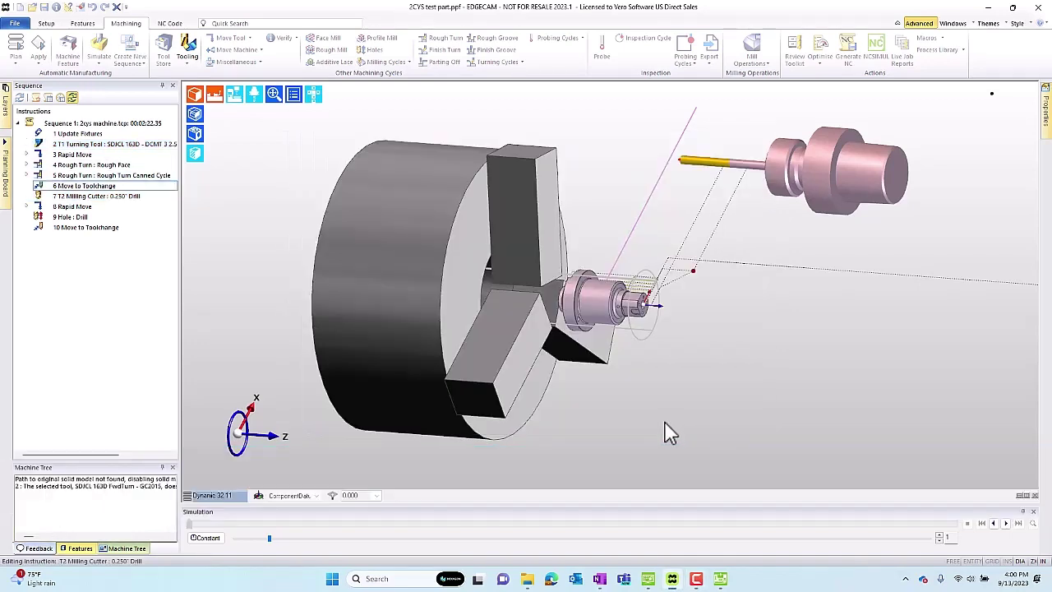
Set the T2 milling cutter's mounting block to Axial Fixed and start the simulation
{"action": "left_click", "coordinate": [384, 153]}
{"action": "left_click", "coordinate": [403, 233]}
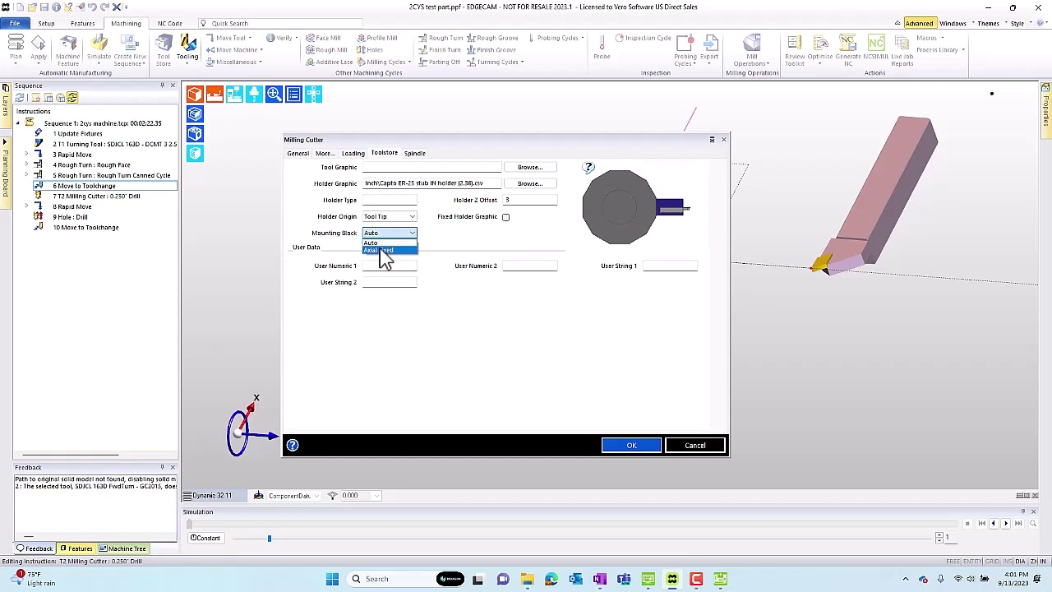
{"action": "left_click", "coordinate": [381, 250]}
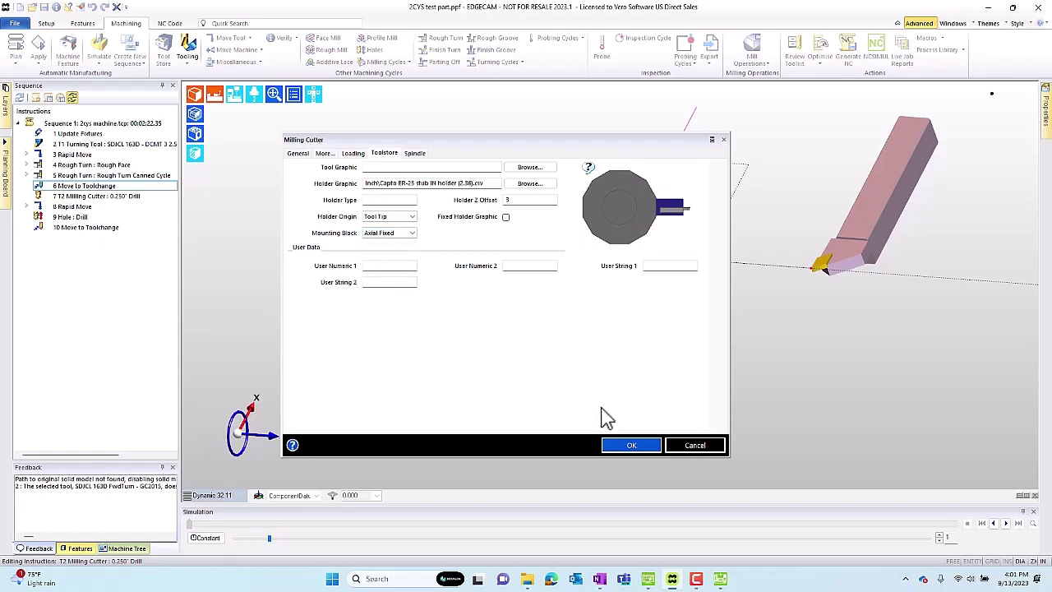
{"action": "left_click", "coordinate": [627, 447]}
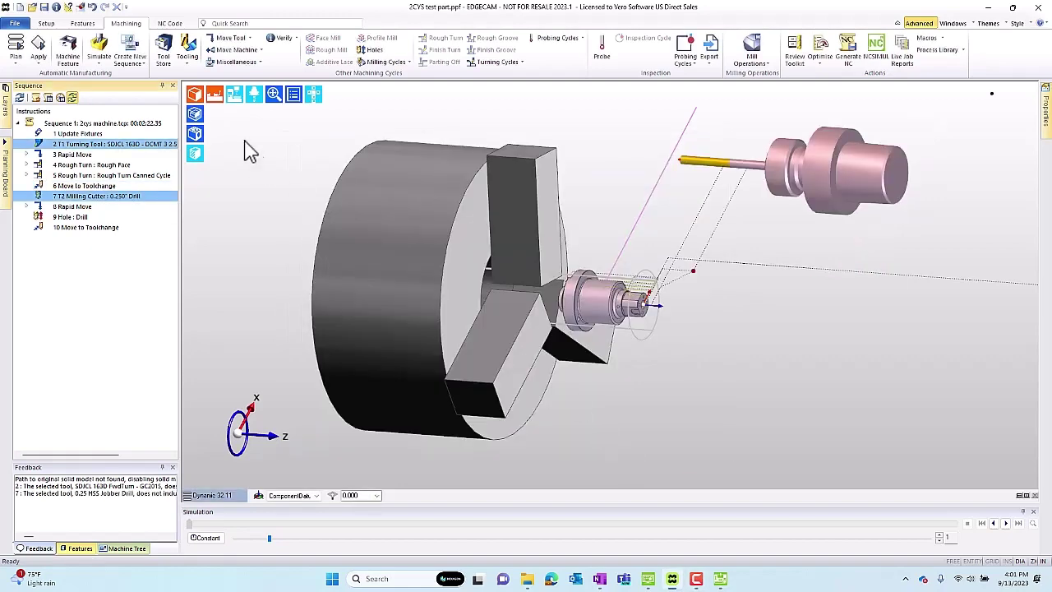
{"action": "left_click", "coordinate": [100, 51]}
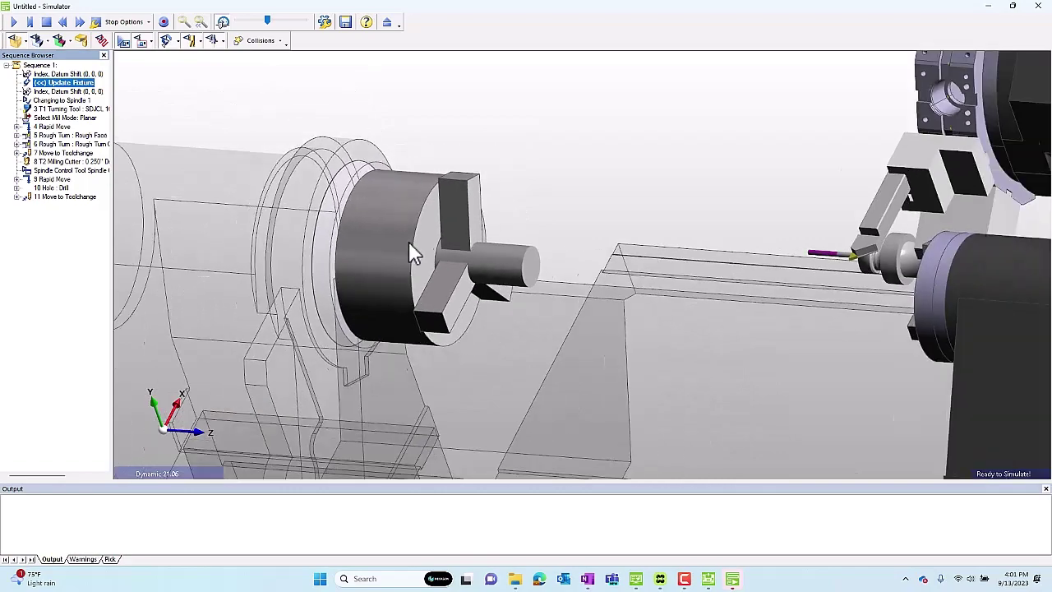
Orbit and zoom onto the turret to inspect the mounted tools, then close the Simulator
{"action": "left_click_drag", "start_coordinate": [408, 242], "coordinate": [637, 262]}
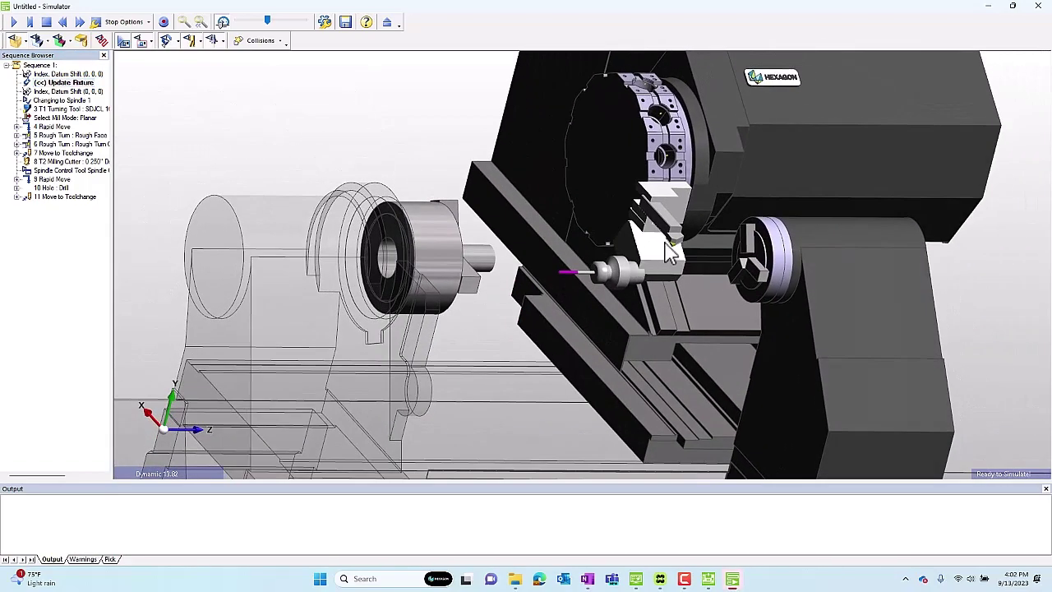
{"action": "scroll", "coordinate": [649, 238], "scroll_direction": "up", "scroll_amount": 4}
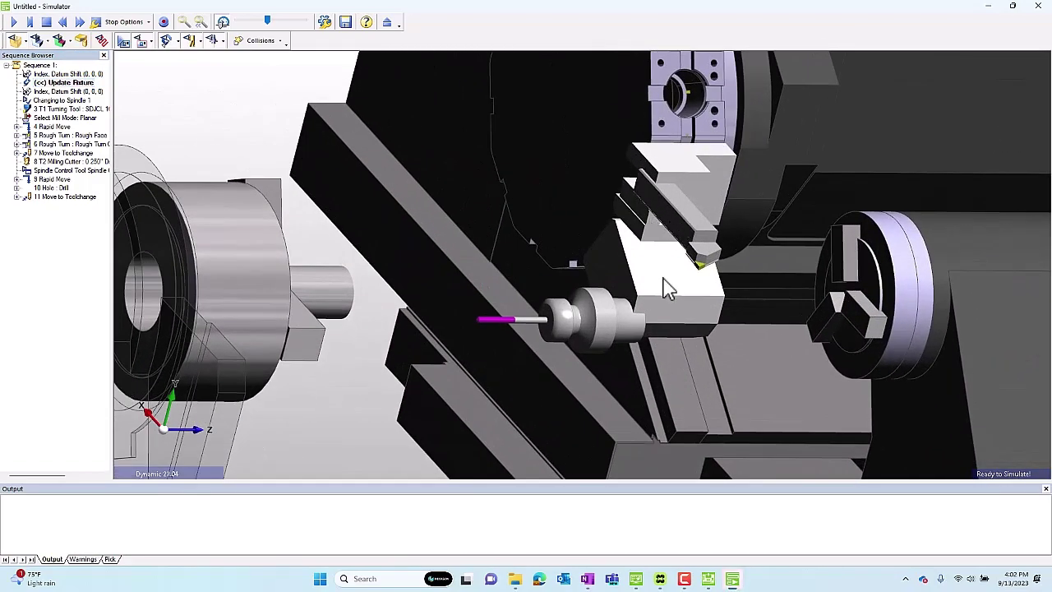
{"action": "left_click_drag", "start_coordinate": [657, 304], "coordinate": [584, 249]}
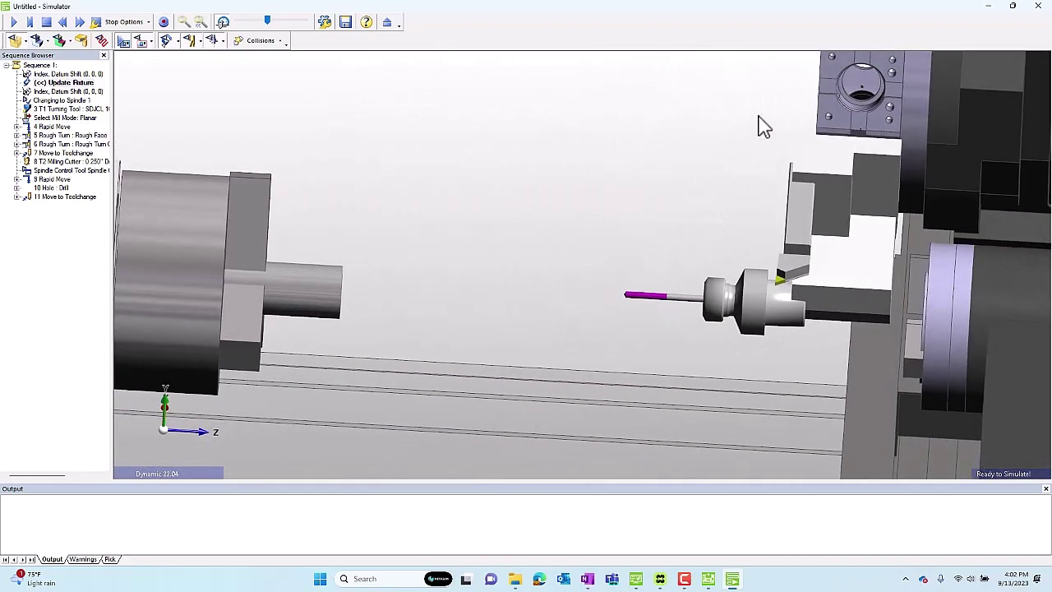
{"action": "left_click", "coordinate": [1037, 6]}
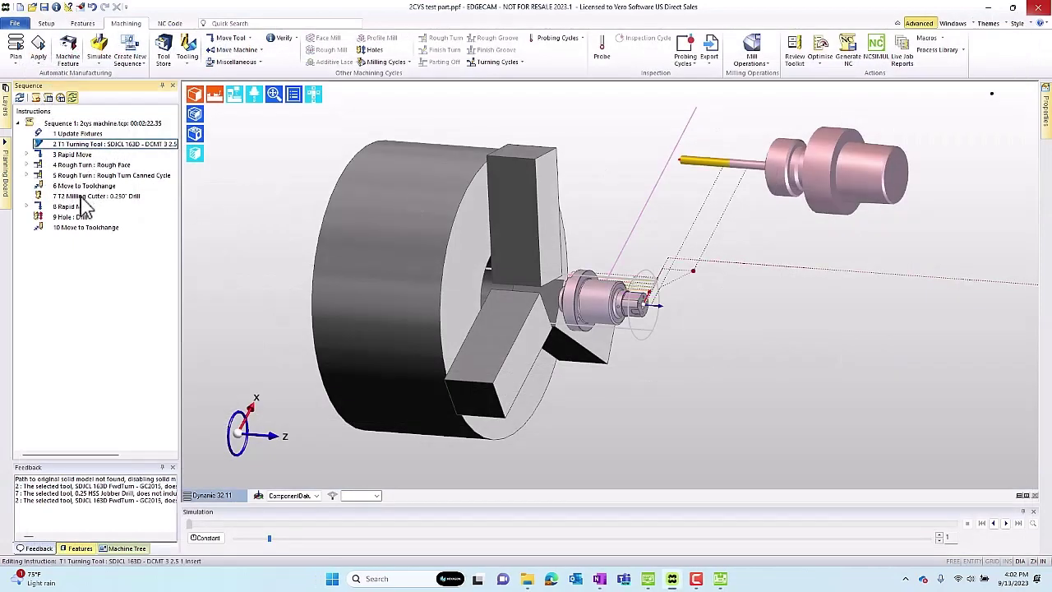
Edit the T1 and T2 tool instructions, giving the T1 turning tool an X Gauge of 2.362+2
{"action": "left_click", "coordinate": [86, 197], "text": "ctrl"}
{"action": "right_click", "coordinate": [82, 197]}
{"action": "left_click", "coordinate": [105, 204]}
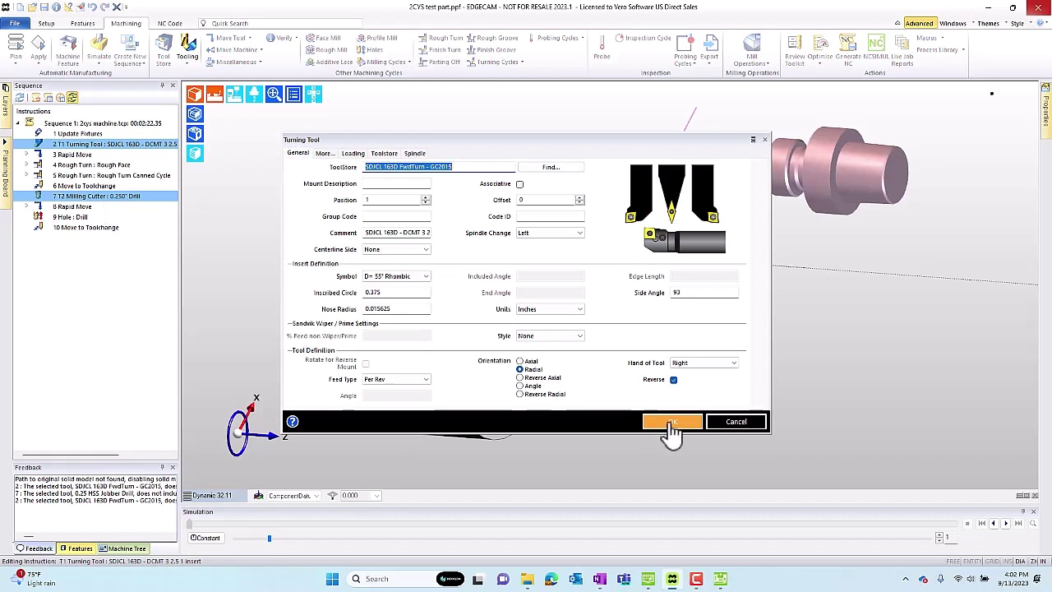
{"action": "left_click", "coordinate": [354, 153]}
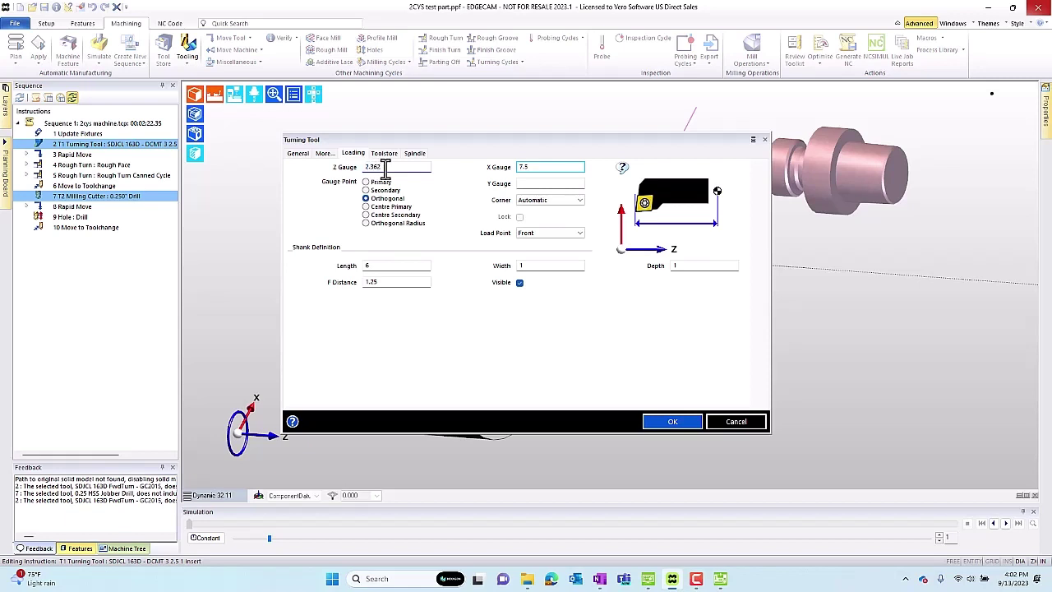
{"action": "key", "text": "Tab"}
{"action": "left_click", "coordinate": [670, 421]}
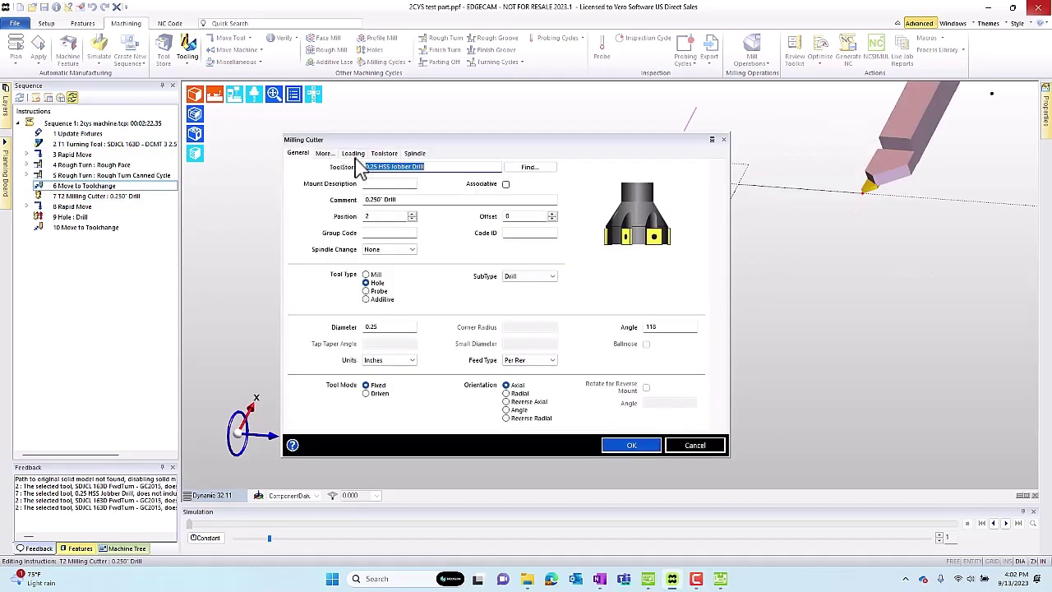
Set the T2 drill's X Gauge to 2.559 and Z Gauge to 2.165+2
{"action": "left_click", "coordinate": [353, 154]}
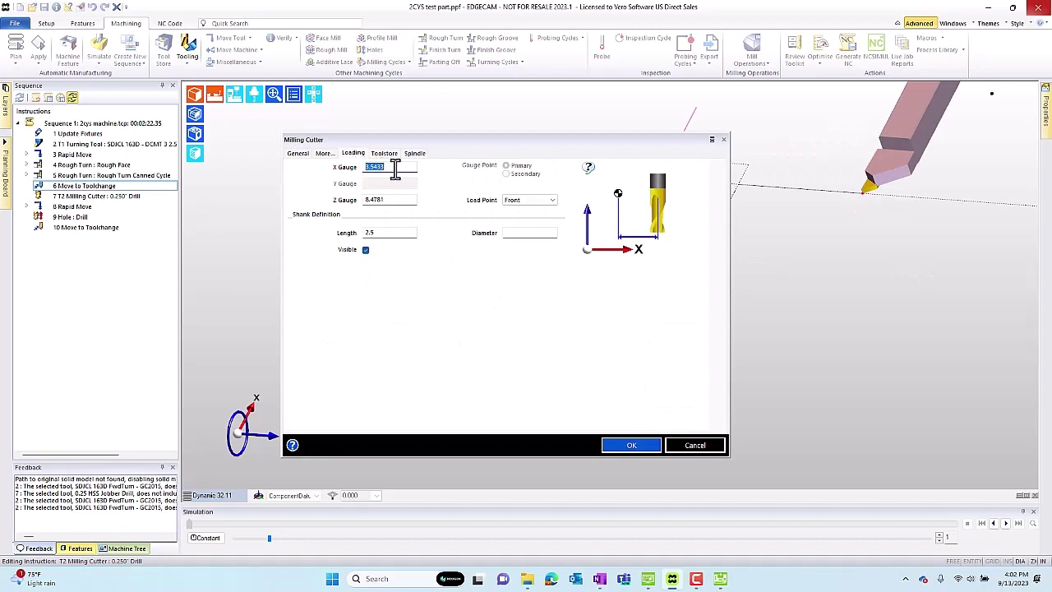
{"action": "type", "text": "2.559"}
{"action": "left_click", "coordinate": [386, 200]}
{"action": "type", "text": "2.165+"}
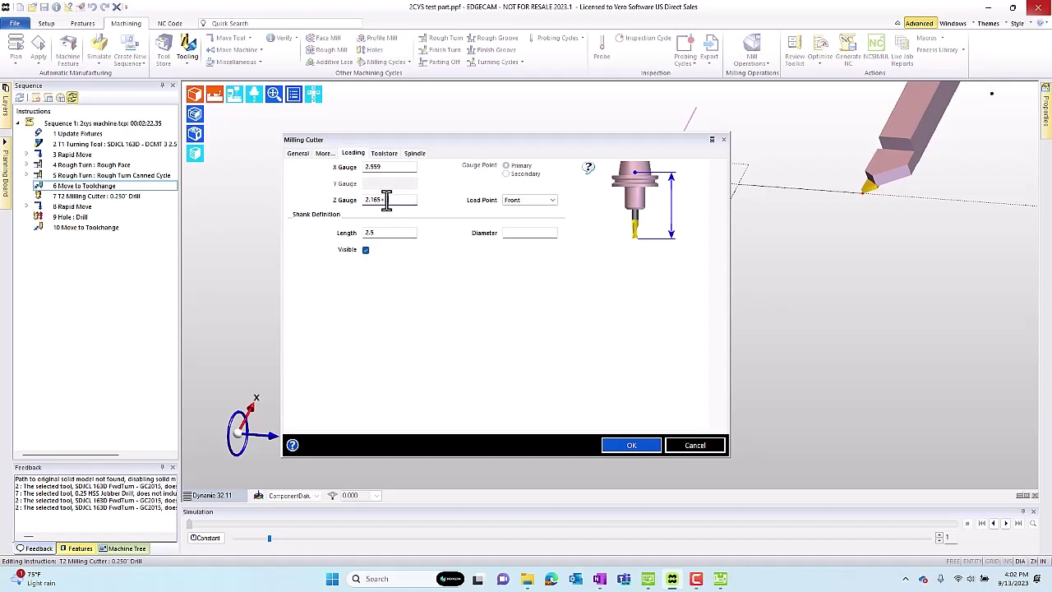
{"action": "type", "text": "2"}
Clear the T2 drill's Holder Graphic path on the Toolstore tab and confirm
{"action": "left_click", "coordinate": [384, 153]}
{"action": "left_click", "coordinate": [489, 182]}
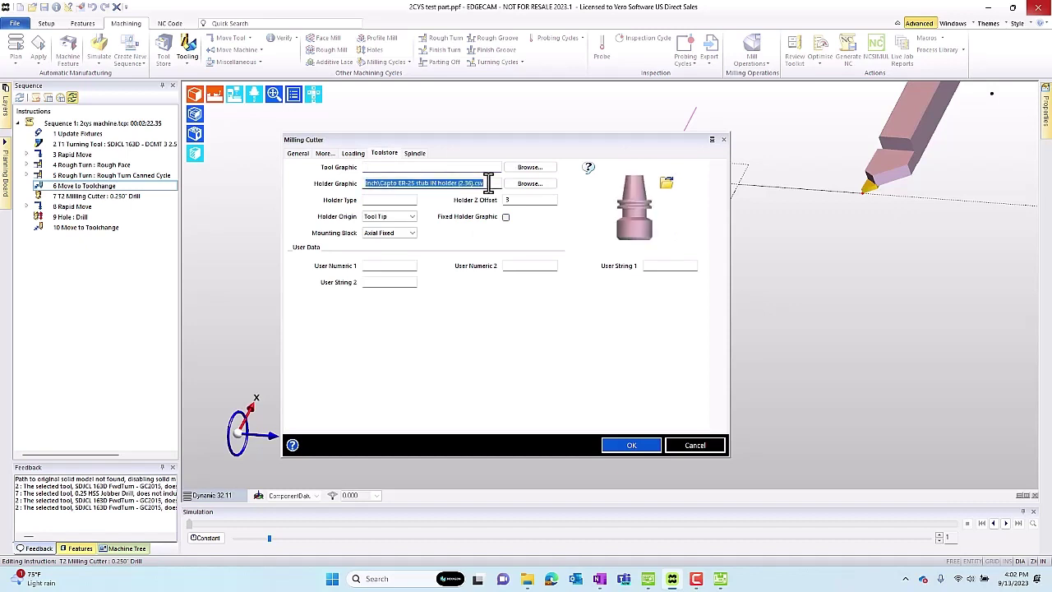
{"action": "key", "text": "BackSpace"}
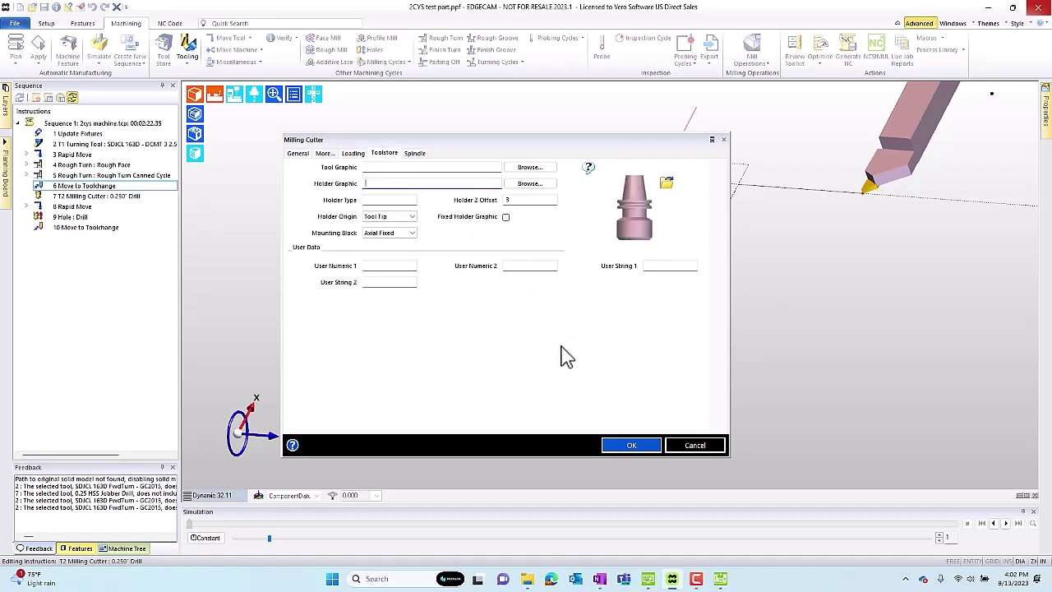
{"action": "left_click", "coordinate": [629, 448]}
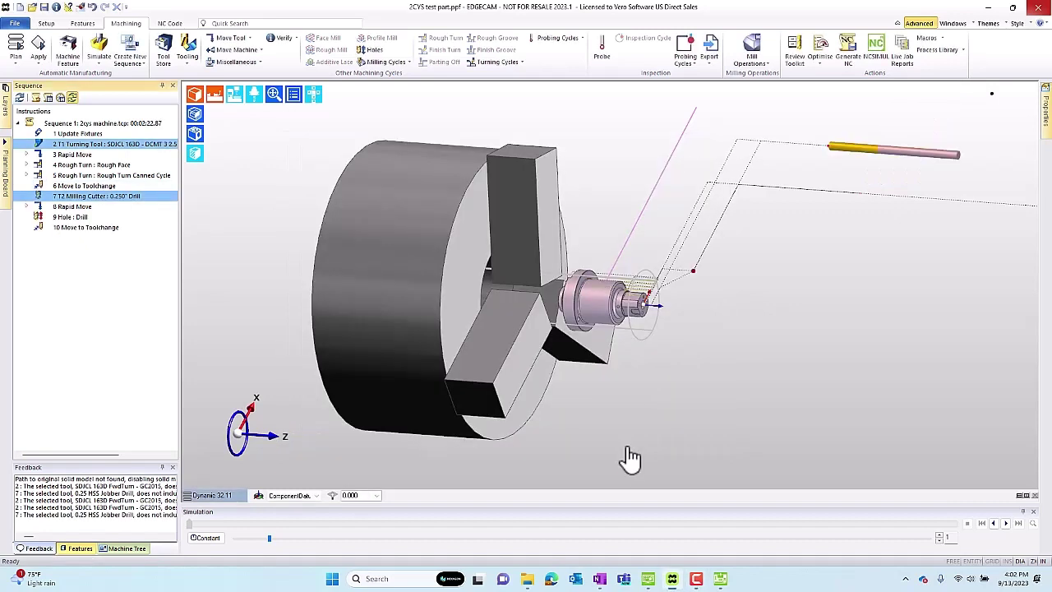
Run the updated machining sequence in the Simulator on the twin-spindle lathe
{"action": "left_click", "coordinate": [100, 48]}
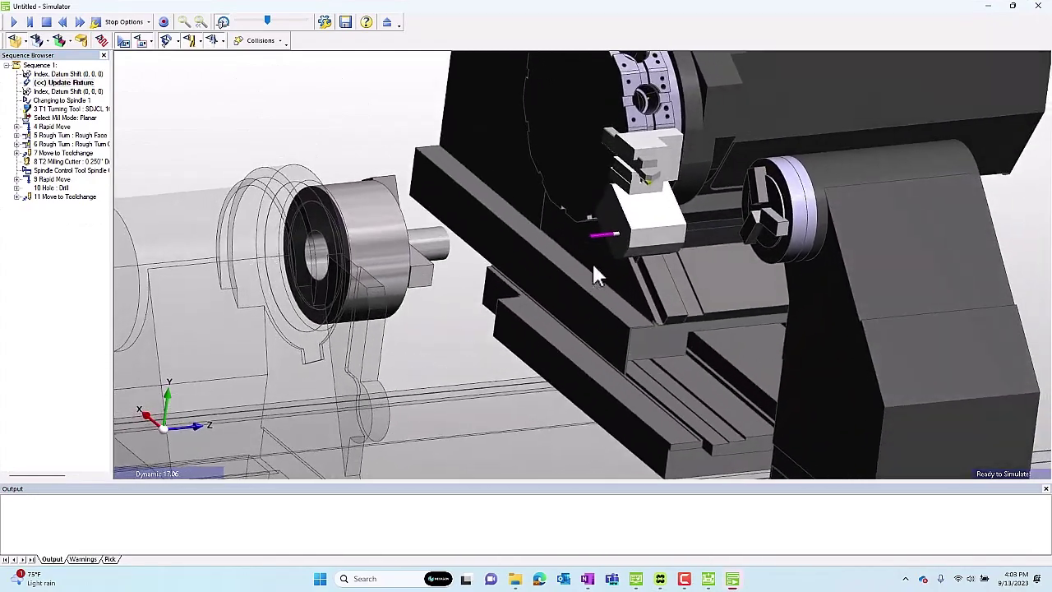
{"action": "middle_click_drag", "start_coordinate": [583, 222], "coordinate": [552, 264]}
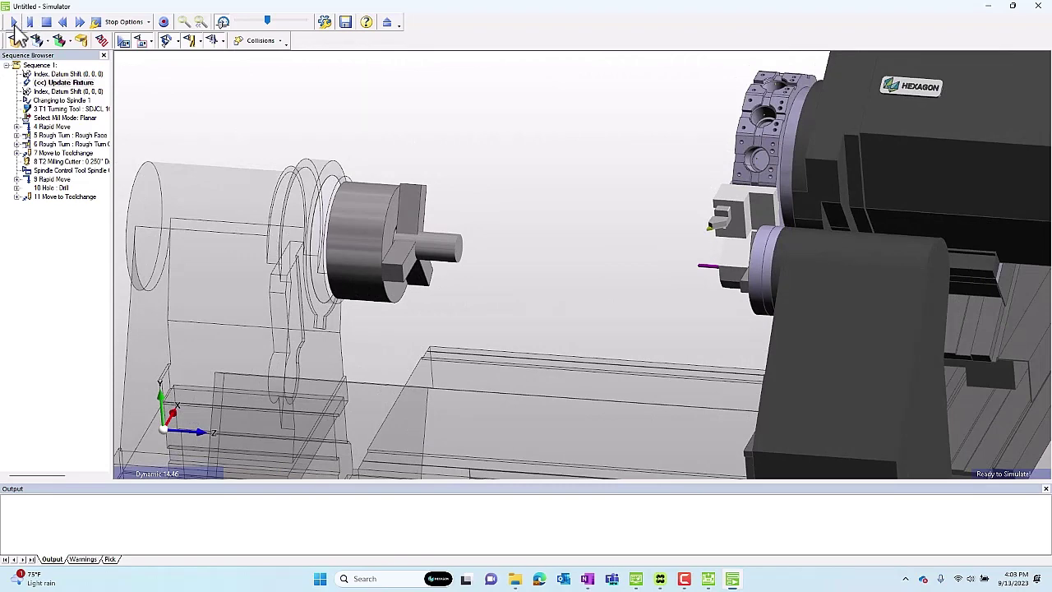
{"action": "left_click", "coordinate": [14, 23]}
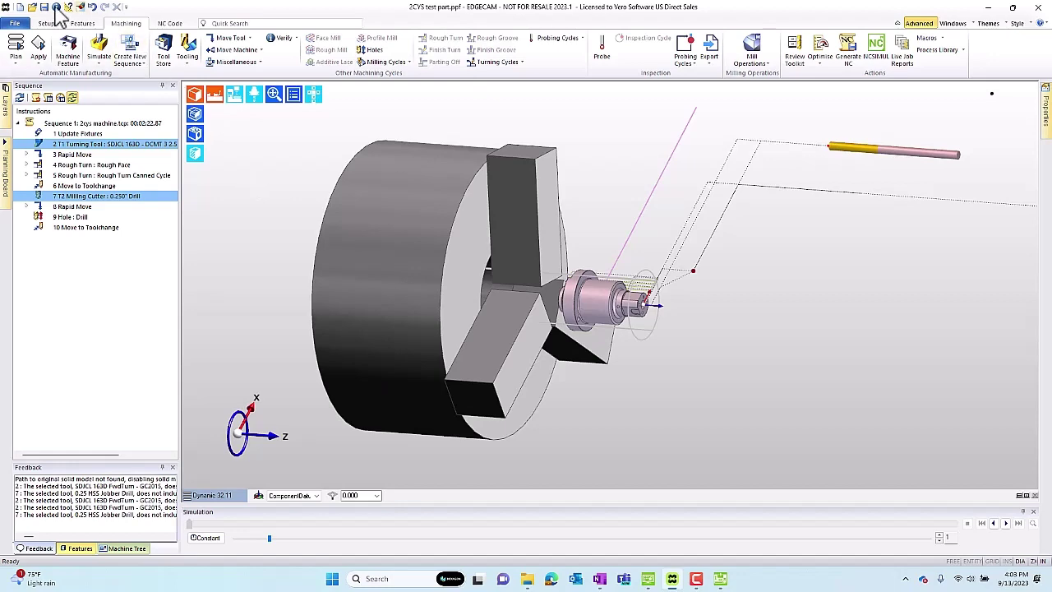
Open Axial Fixed.ppf from recent files without saving the 2CYS test part
{"action": "left_click", "coordinate": [16, 24]}
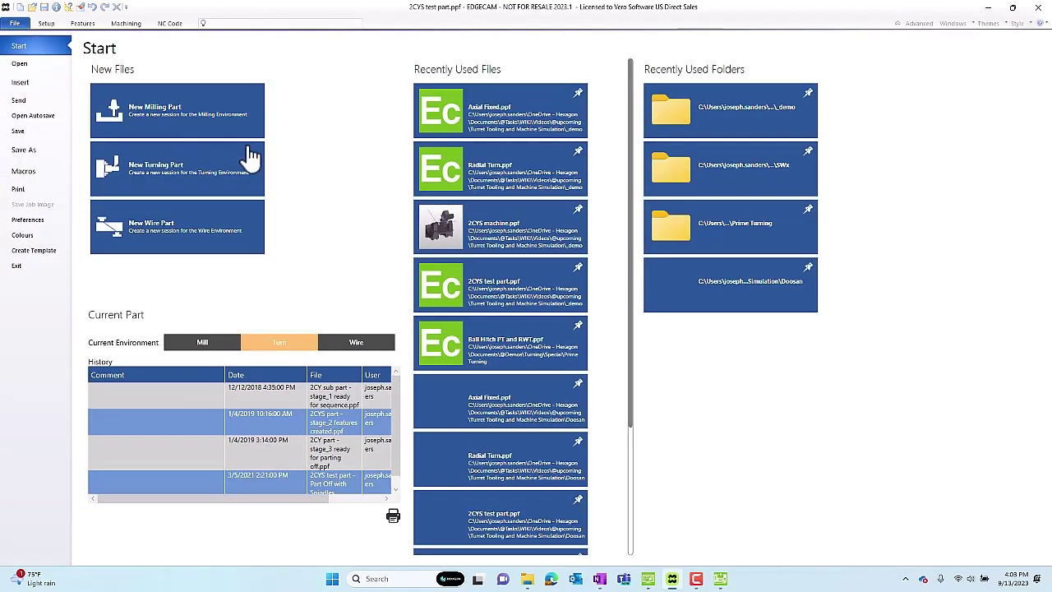
{"action": "left_click", "coordinate": [511, 117]}
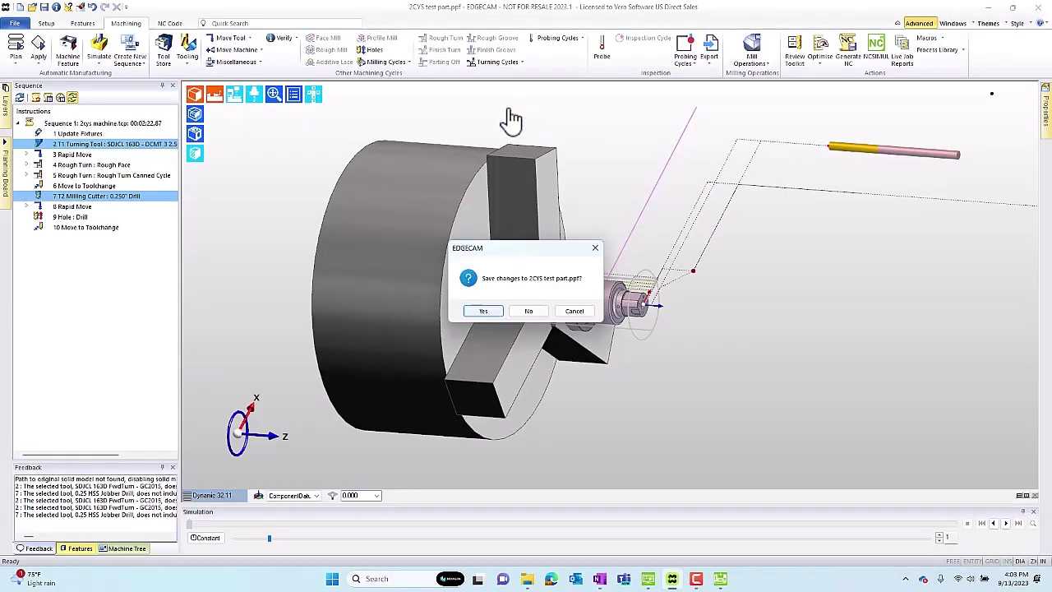
{"action": "left_click", "coordinate": [536, 313]}
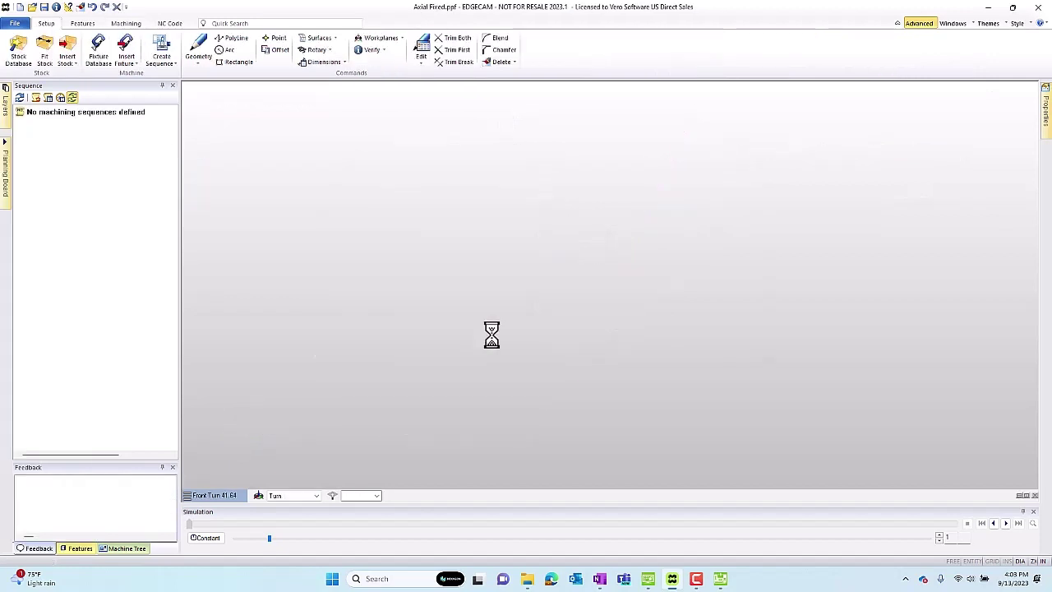
Verify the block end face and tool shank, reading Z -2.1654 and X 2.5591
{"action": "middle_click_drag", "start_coordinate": [488, 428], "coordinate": [580, 369]}
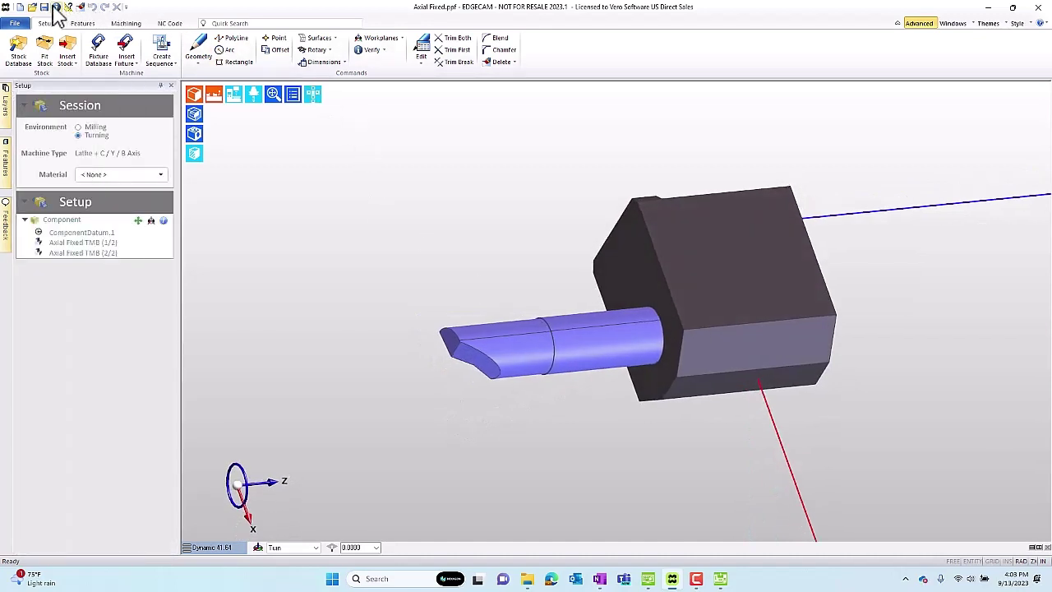
{"action": "left_click", "coordinate": [56, 6]}
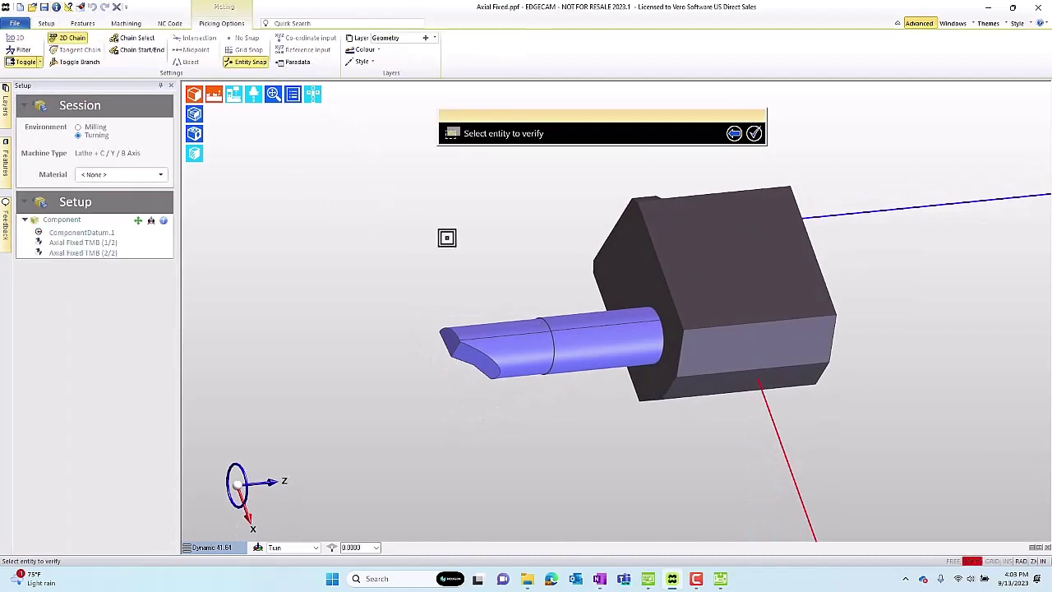
{"action": "left_click", "coordinate": [630, 270]}
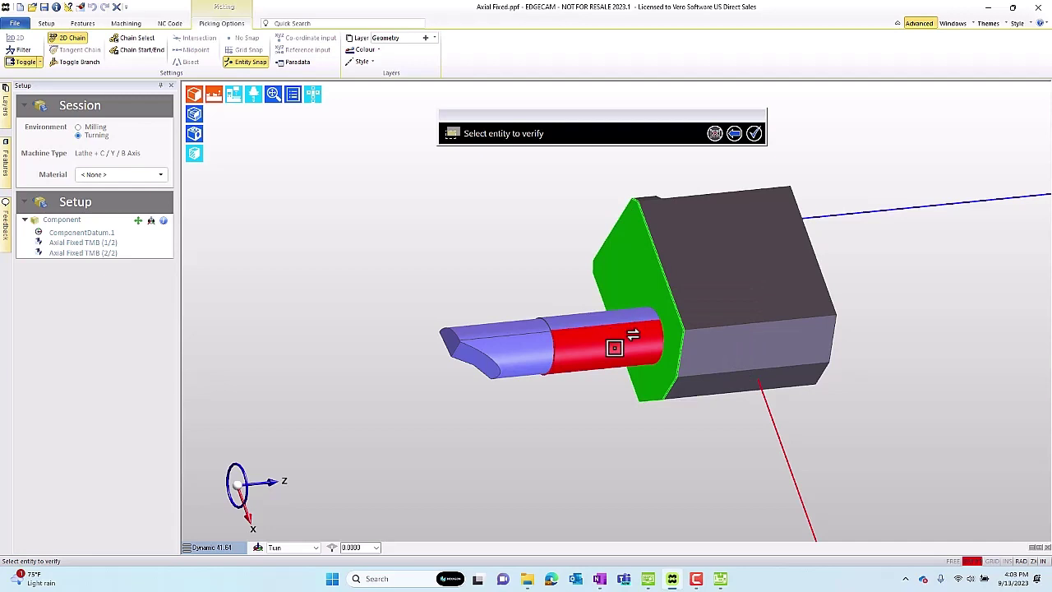
{"action": "left_click", "coordinate": [614, 347]}
{"action": "right_click", "coordinate": [614, 348]}
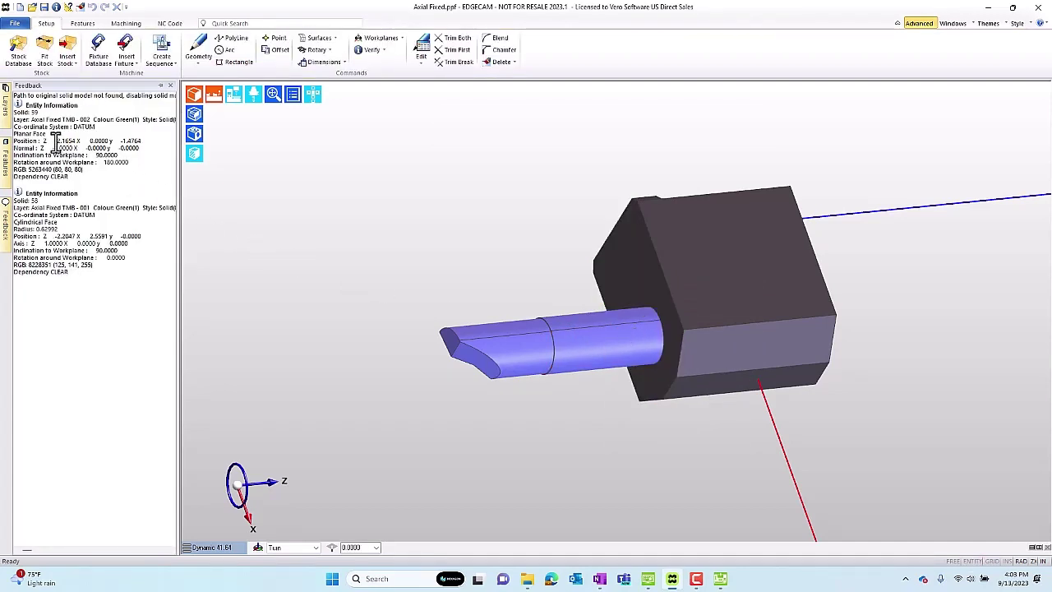
{"action": "mouse_move", "coordinate": [55, 141]}
{"action": "left_mouse_down"}
{"action": "mouse_move", "coordinate": [76, 141]}
{"action": "mouse_move", "coordinate": [56, 143]}
{"action": "left_mouse_up"}
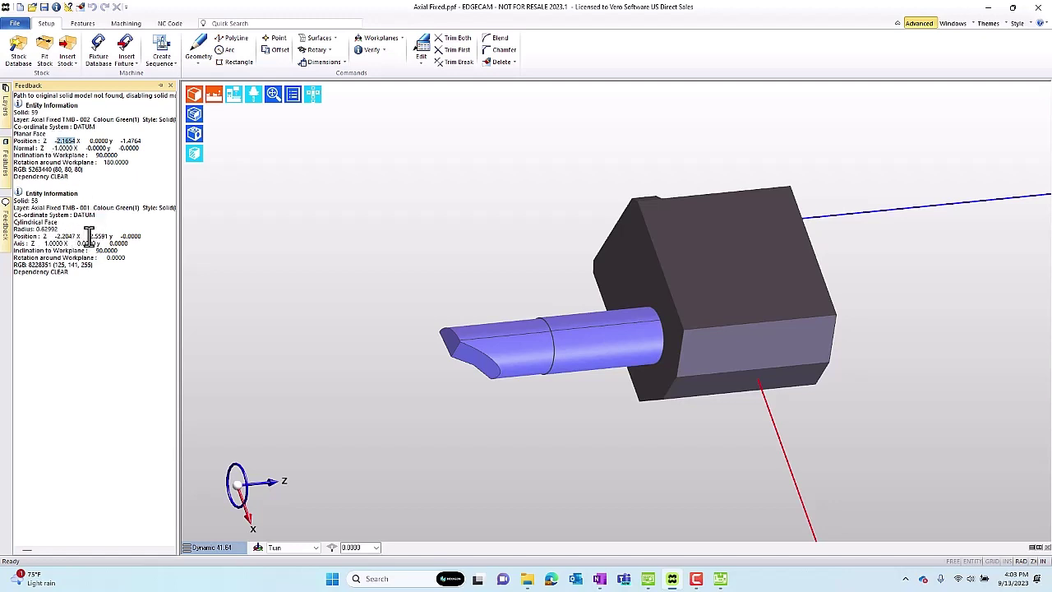
{"action": "left_click_drag", "start_coordinate": [88, 236], "coordinate": [107, 236]}
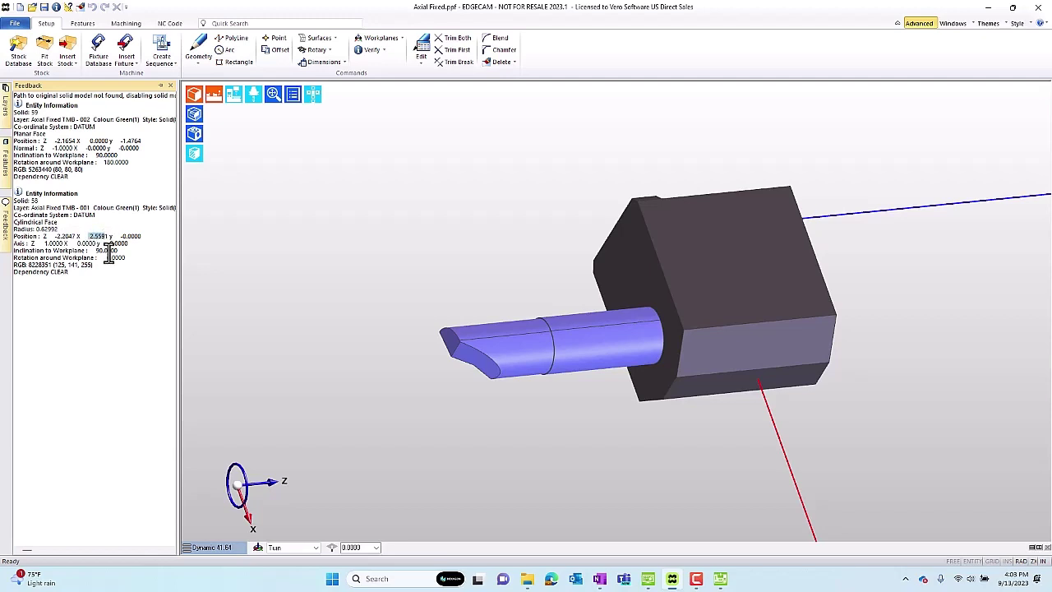
Bring up the Radial Turn.ppf block and orbit it into 3D
{"action": "left_click", "coordinate": [14, 23]}
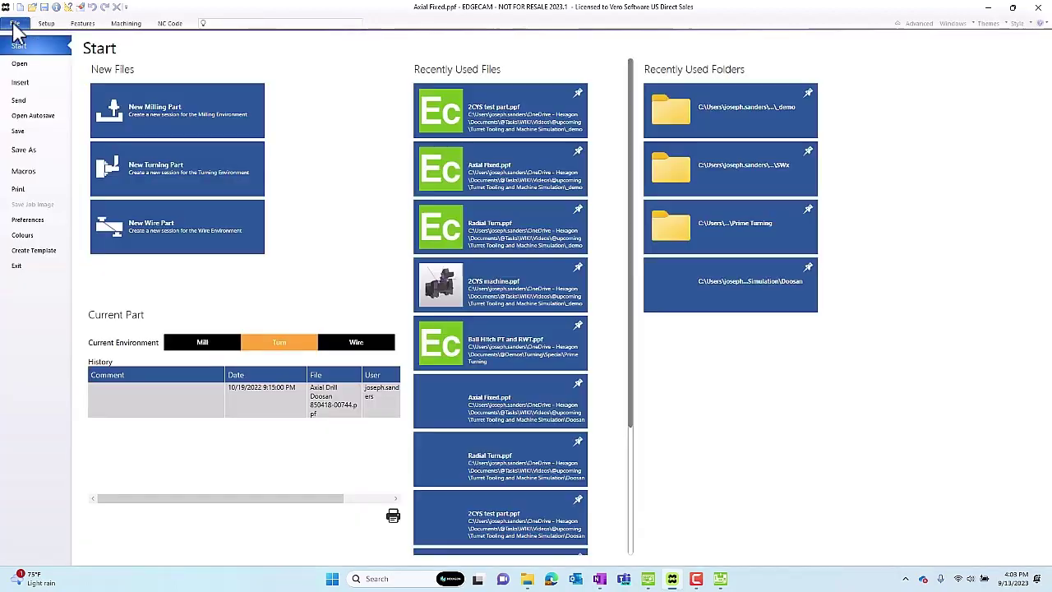
{"action": "key", "text": "Escape"}
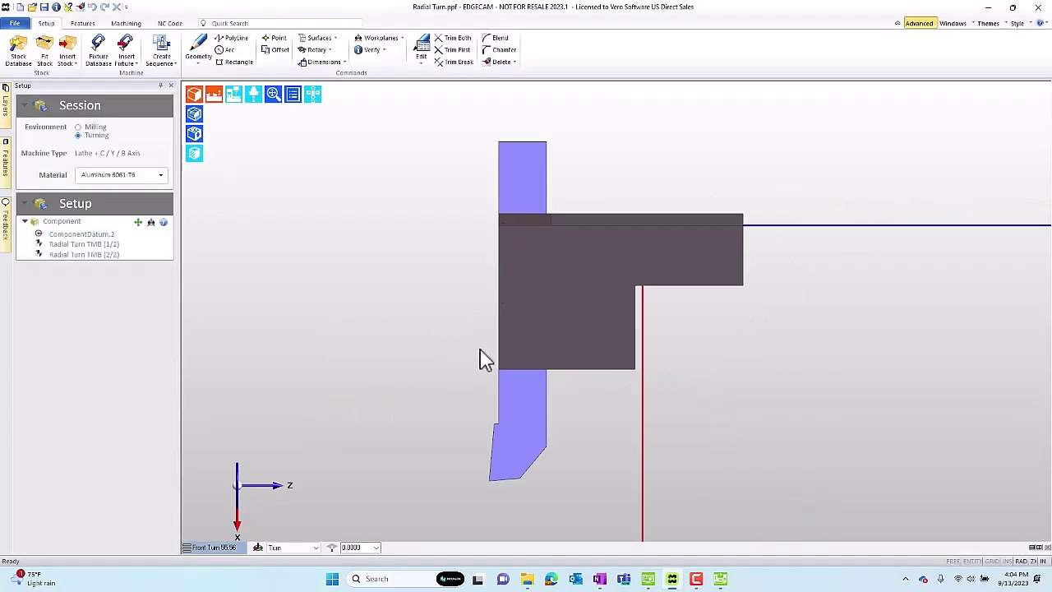
{"action": "middle_click_drag", "start_coordinate": [474, 371], "coordinate": [462, 218]}
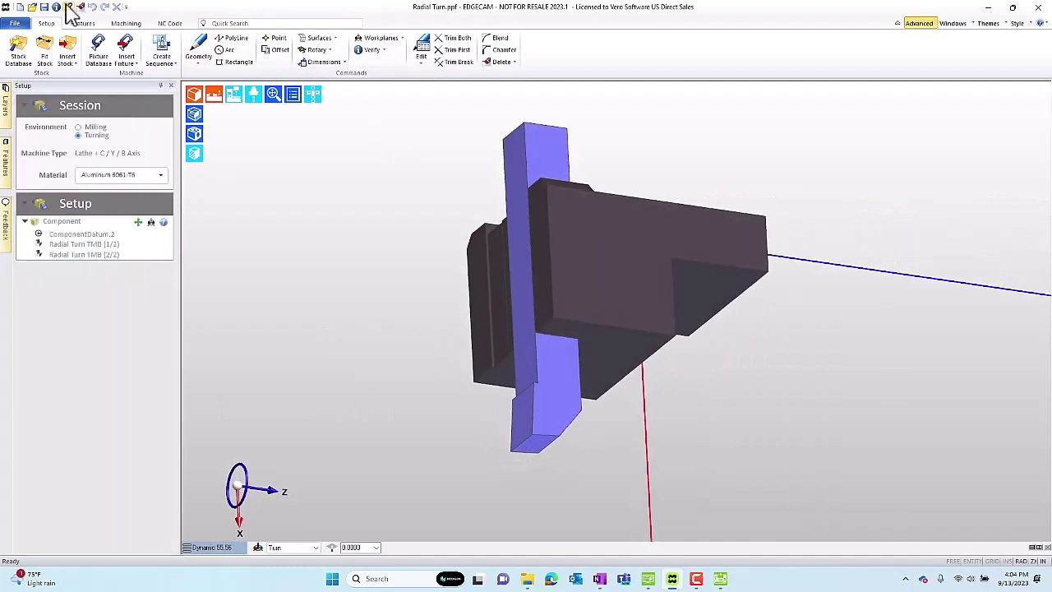
Verify the two Radial Turn block faces (-2.3624, 2.3622), then open the _demo folder
{"action": "left_click", "coordinate": [53, 11]}
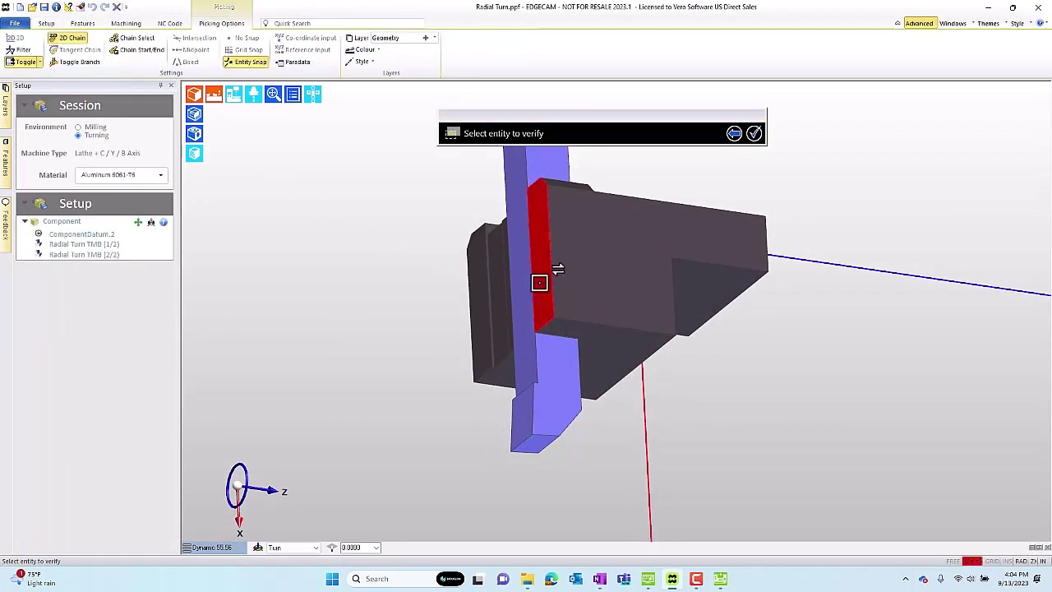
{"action": "mouse_move", "coordinate": [539, 282]}
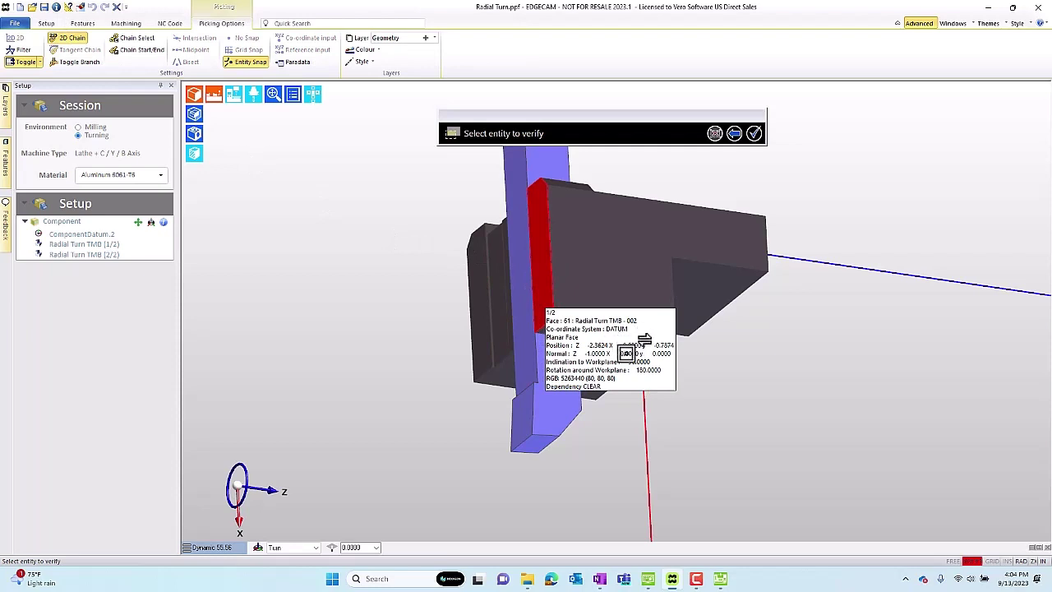
{"action": "left_click", "coordinate": [539, 281]}
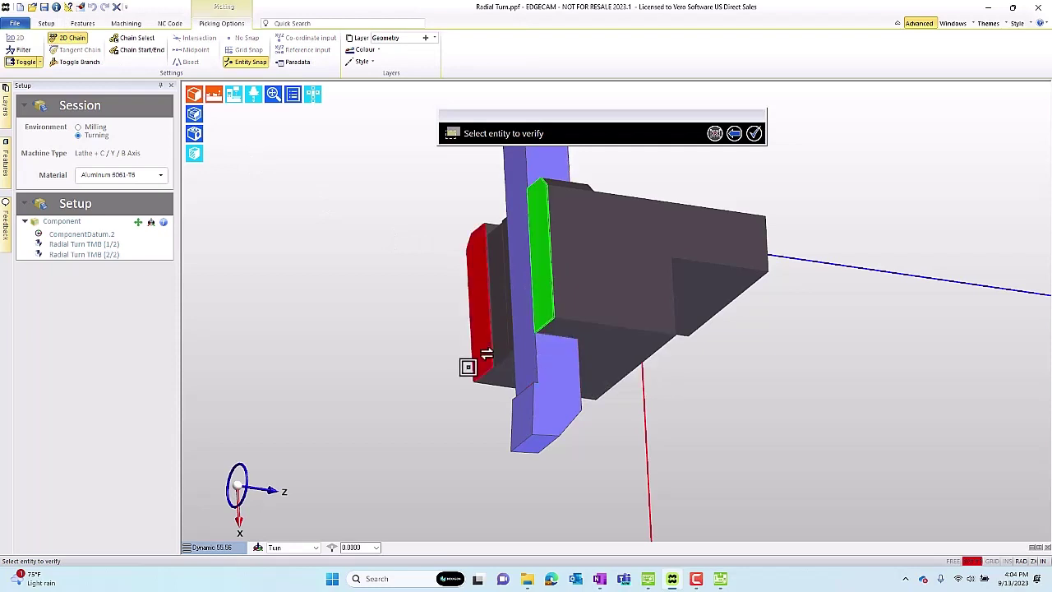
{"action": "left_click", "coordinate": [616, 342]}
{"action": "right_click", "coordinate": [339, 263]}
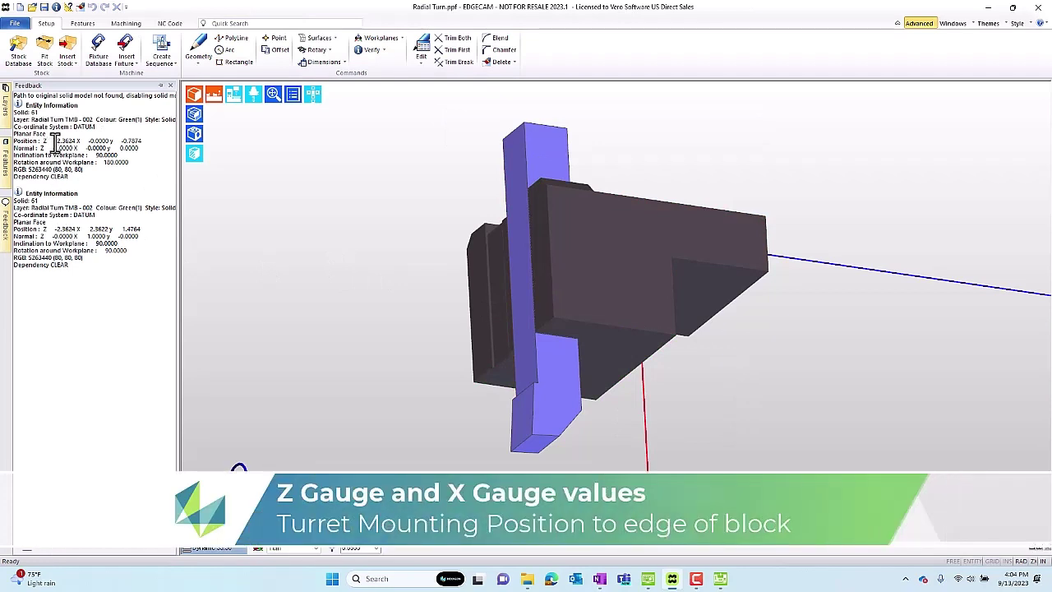
{"action": "left_click_drag", "start_coordinate": [58, 141], "coordinate": [73, 141]}
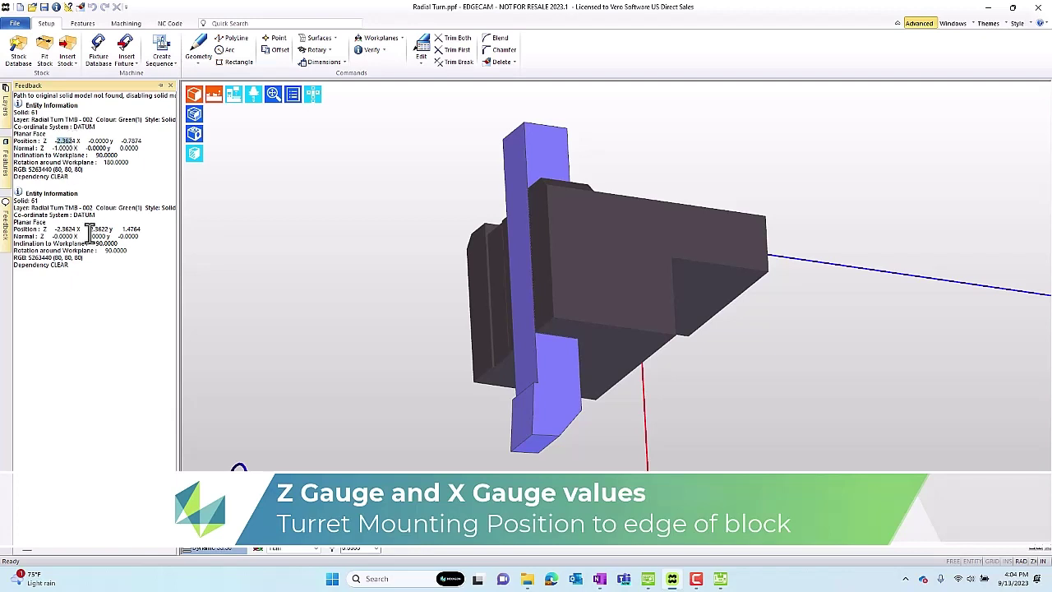
{"action": "left_click_drag", "start_coordinate": [89, 229], "coordinate": [104, 230]}
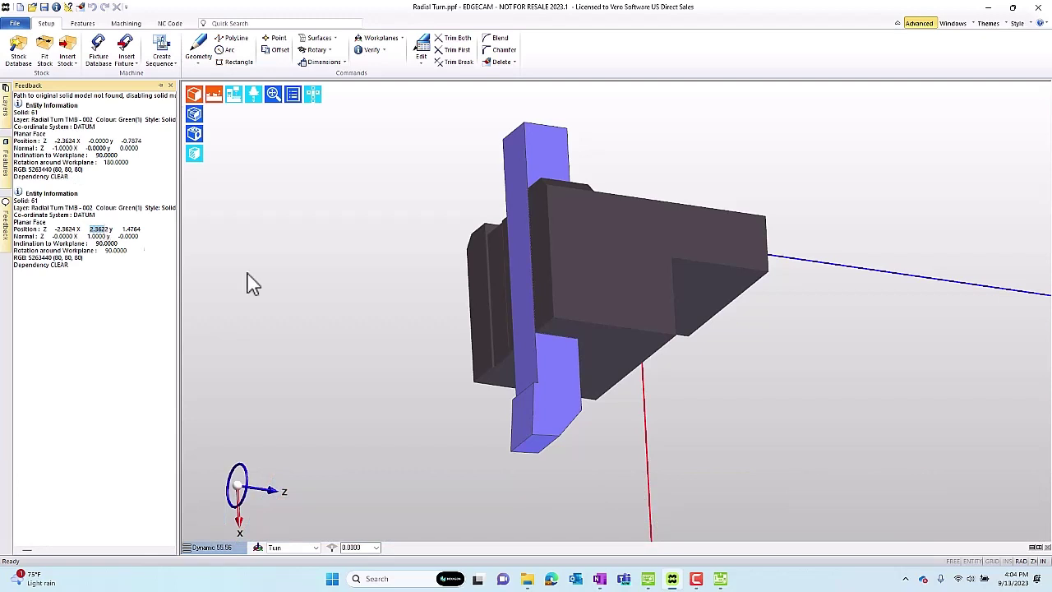
{"action": "middle_click_drag", "start_coordinate": [507, 404], "coordinate": [597, 334]}
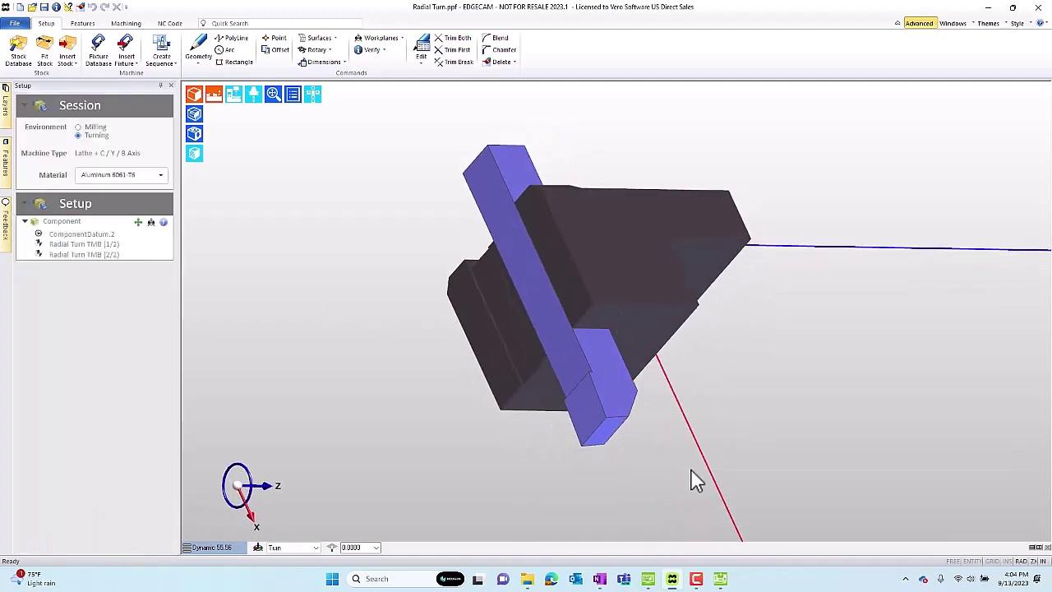
{"action": "left_click", "coordinate": [527, 579]}
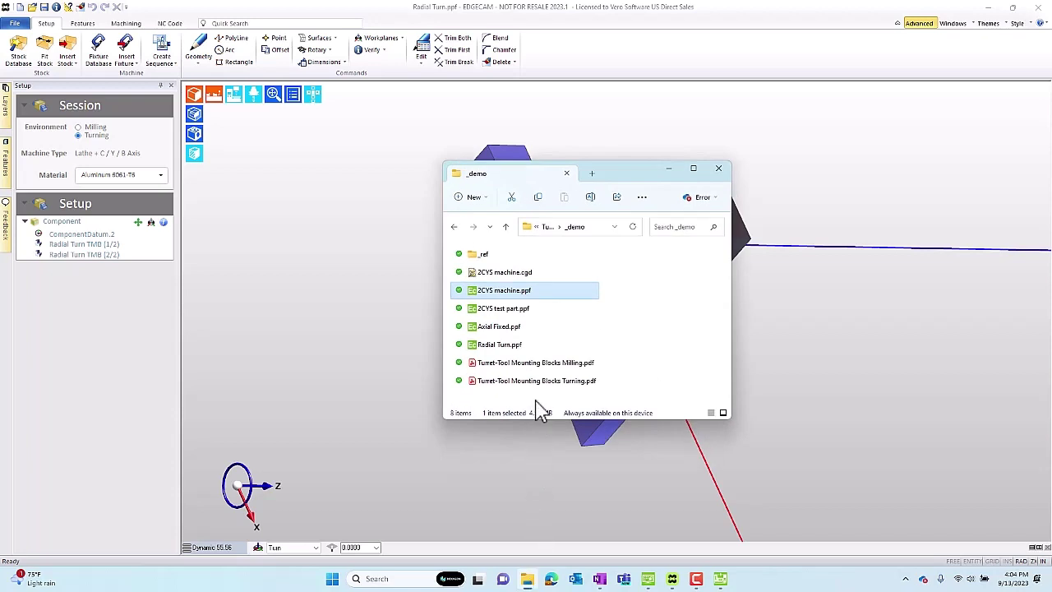
Open Turret-Tool Mounting Blocks Turning.pdf and zoom around its ZX gauge dimensions
{"action": "double_click", "coordinate": [532, 381]}
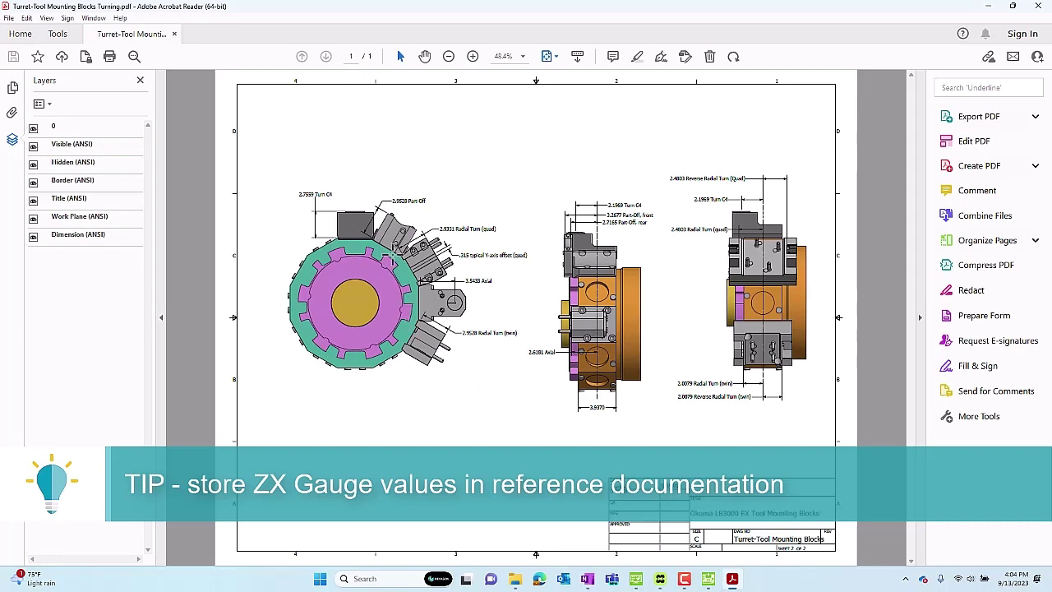
{"action": "scroll", "coordinate": [419, 255], "scroll_direction": "up", "scroll_amount": 5, "text": "ctrl"}
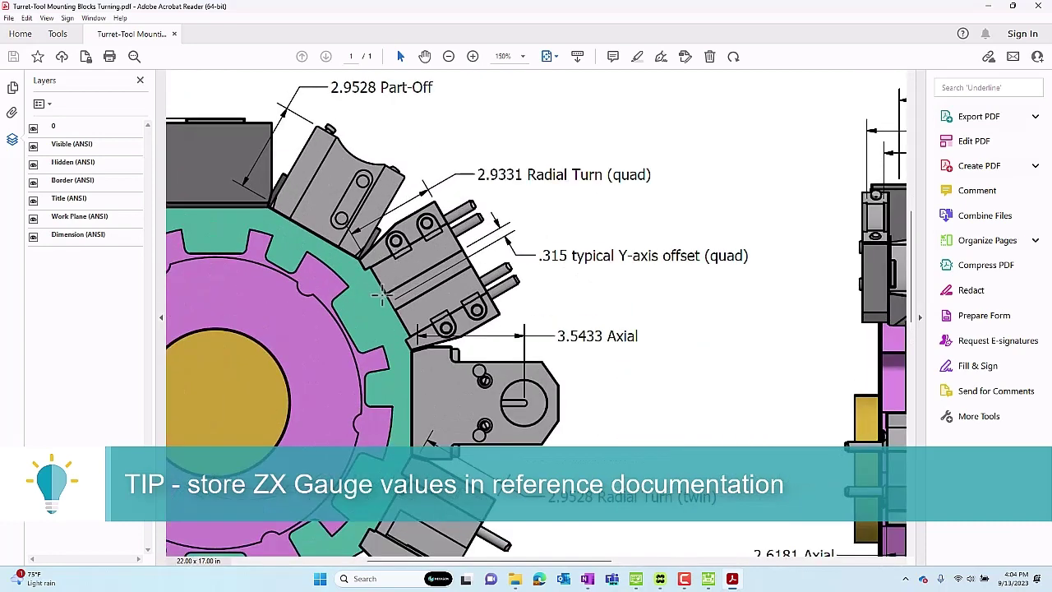
{"action": "scroll", "coordinate": [449, 337], "scroll_direction": "down", "scroll_amount": 1}
{"action": "scroll", "coordinate": [609, 370], "scroll_direction": "down", "scroll_amount": 1}
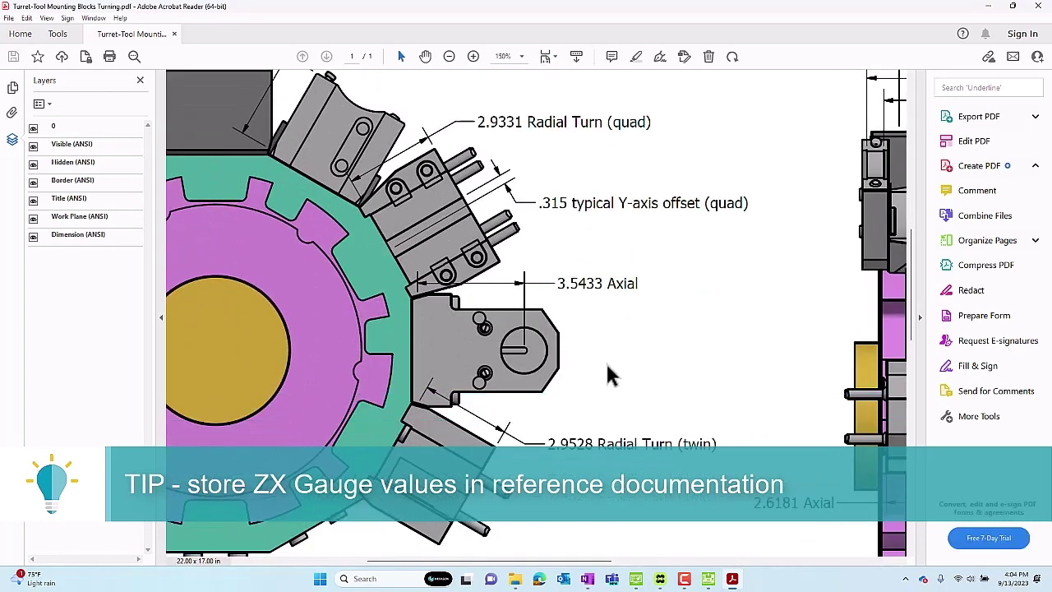
{"action": "scroll", "coordinate": [610, 370], "scroll_direction": "down", "scroll_amount": 3, "text": "ctrl"}
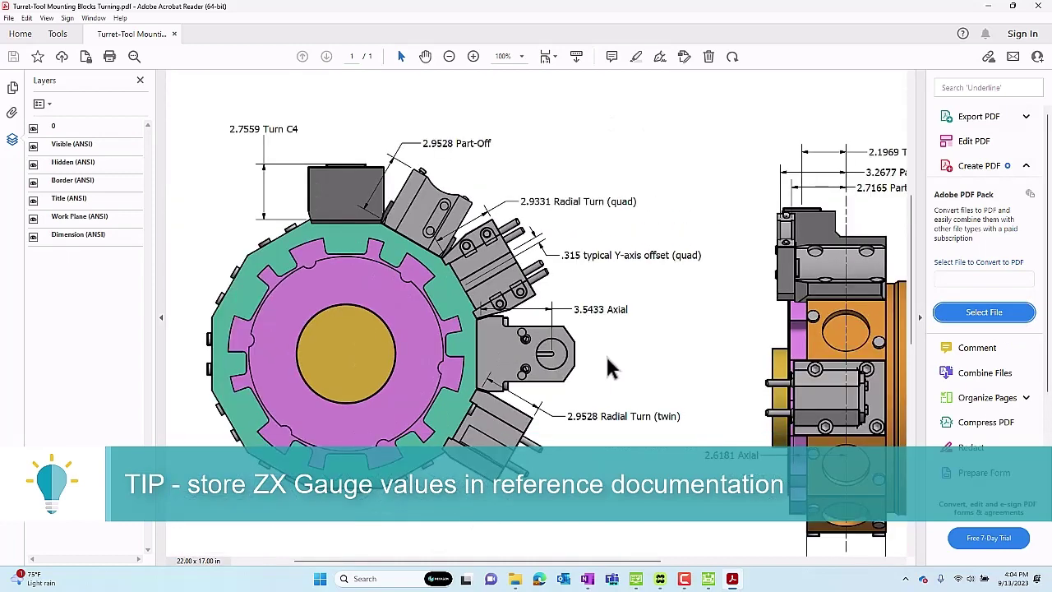